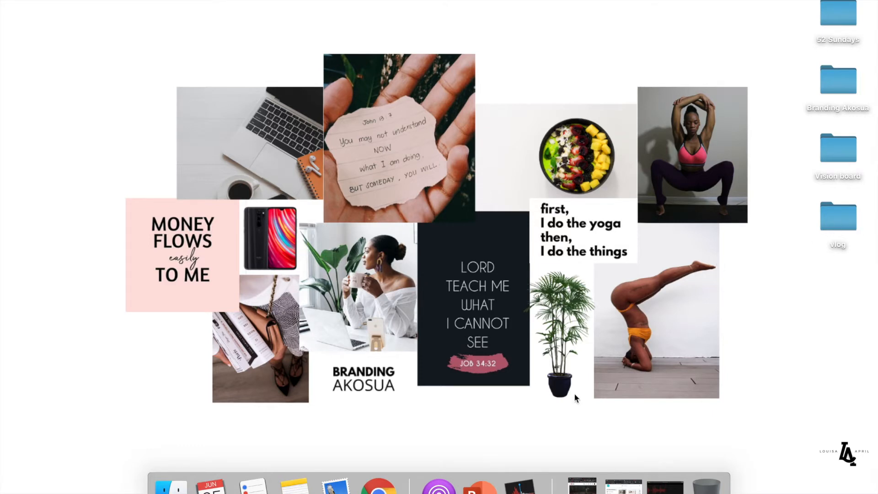
- Launch Google Chrome from the Dock over the vision-board collage desktop
{"action": "left_click", "coordinate": [379, 486]}
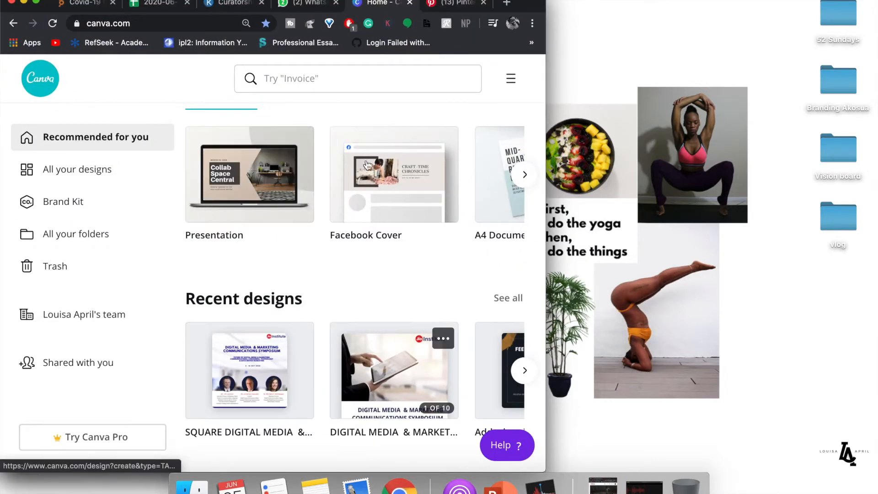
- Show the Pinterest 'travel black girl' pins full screen and scroll through them
{"action": "left_click", "coordinate": [452, 3]}
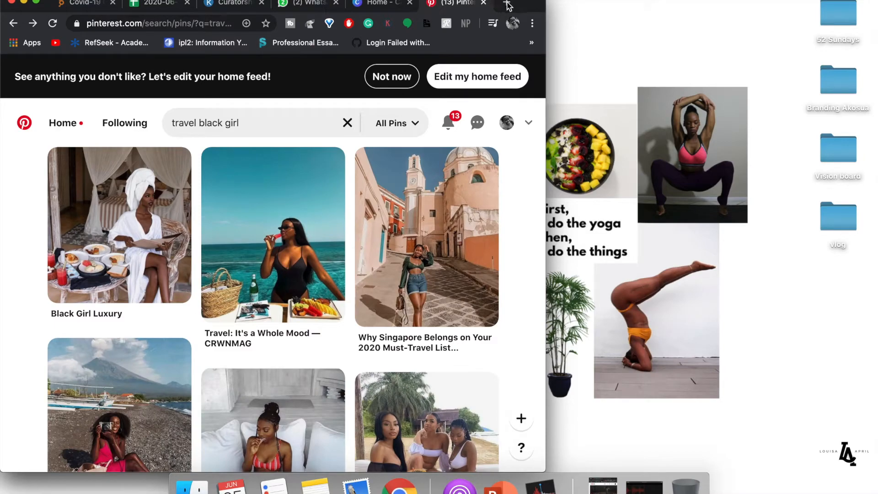
{"action": "left_click", "coordinate": [37, 3]}
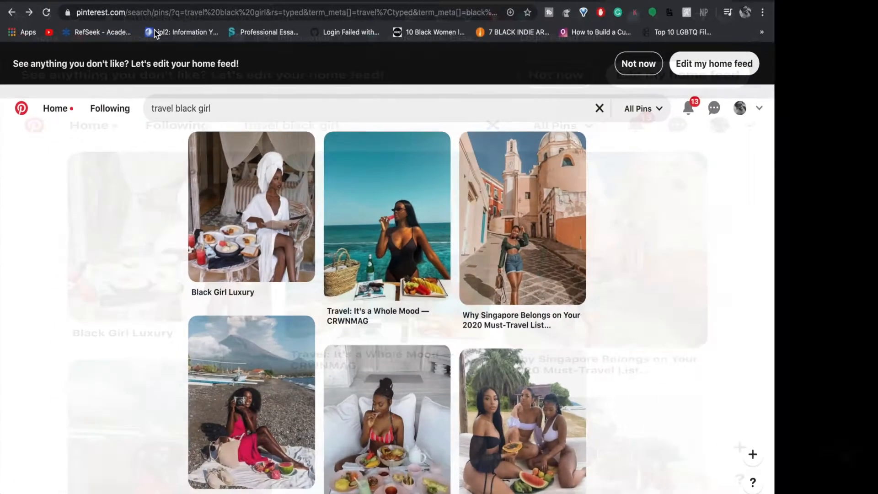
{"action": "scroll", "coordinate": [356, 311], "scroll_direction": "down", "scroll_amount": 5}
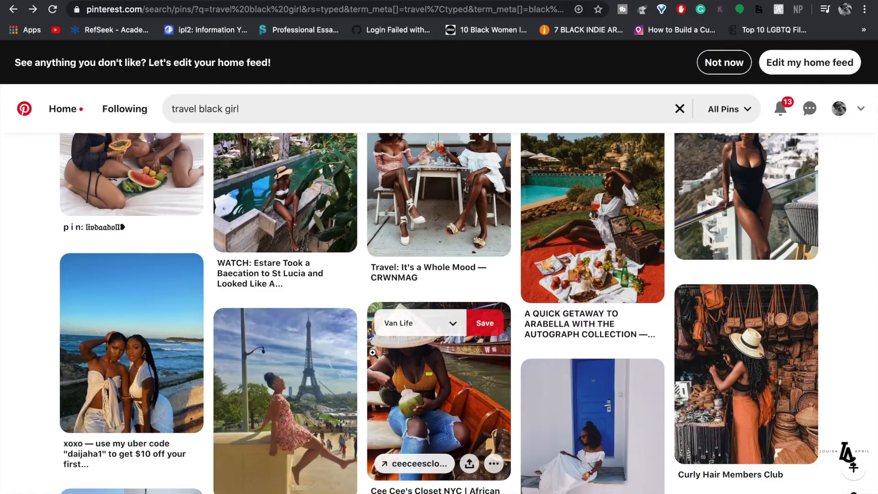
{"action": "scroll", "coordinate": [373, 357], "scroll_direction": "down", "scroll_amount": 3}
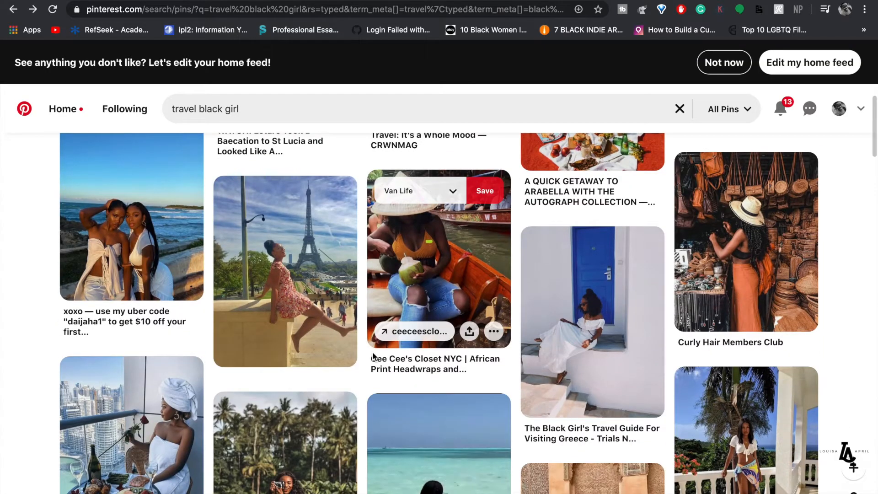
{"action": "scroll", "coordinate": [373, 356], "scroll_direction": "down", "scroll_amount": 3}
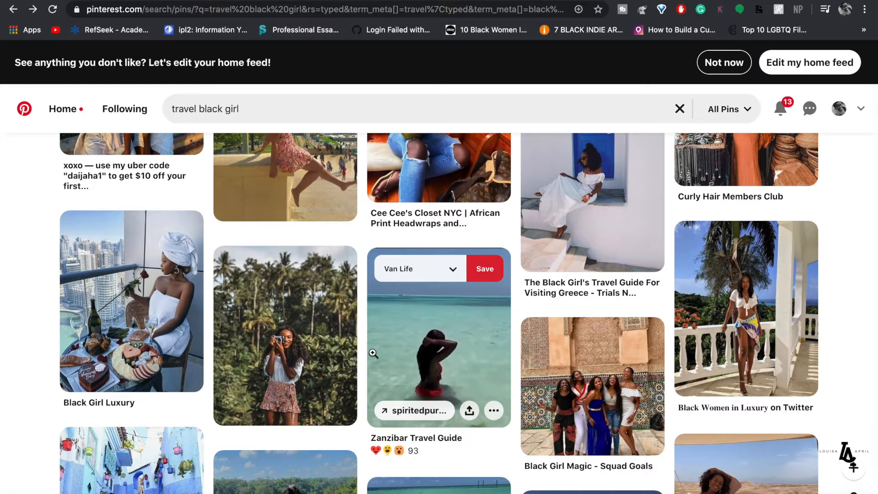
{"action": "scroll", "coordinate": [373, 353], "scroll_direction": "down", "scroll_amount": 3}
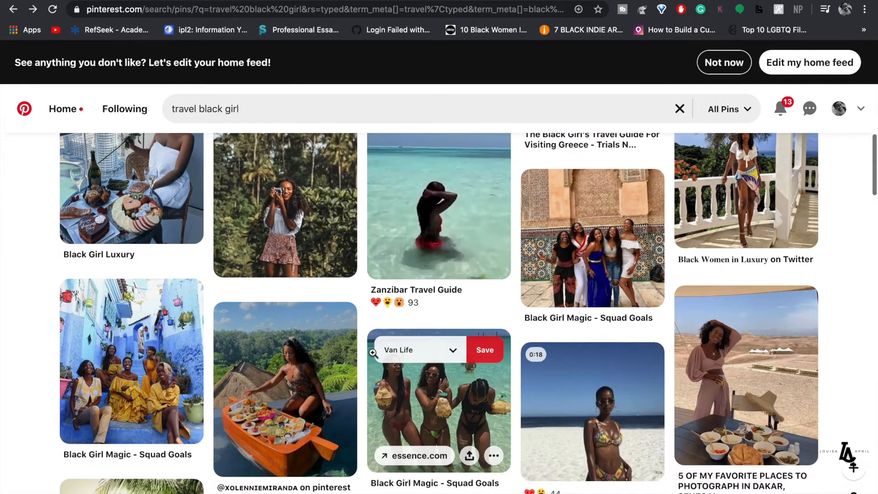
{"action": "scroll", "coordinate": [373, 353], "scroll_direction": "down", "scroll_amount": 4}
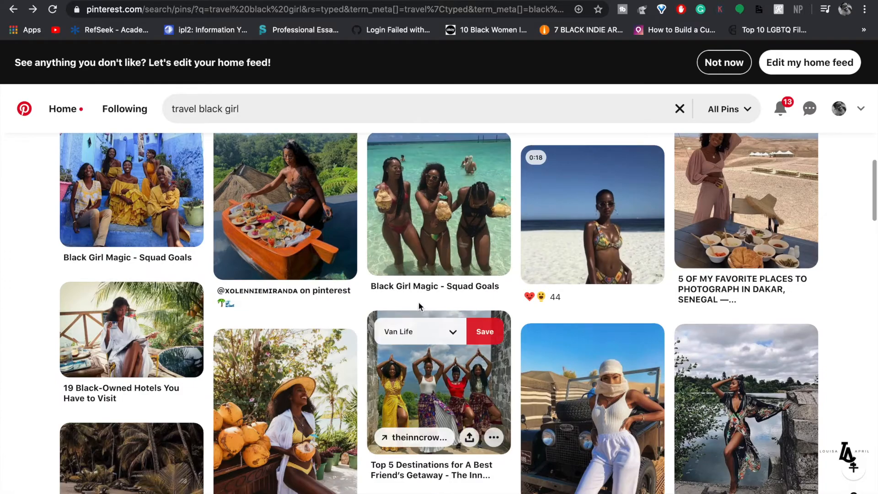
{"action": "scroll", "coordinate": [418, 303], "scroll_direction": "up", "scroll_amount": 15}
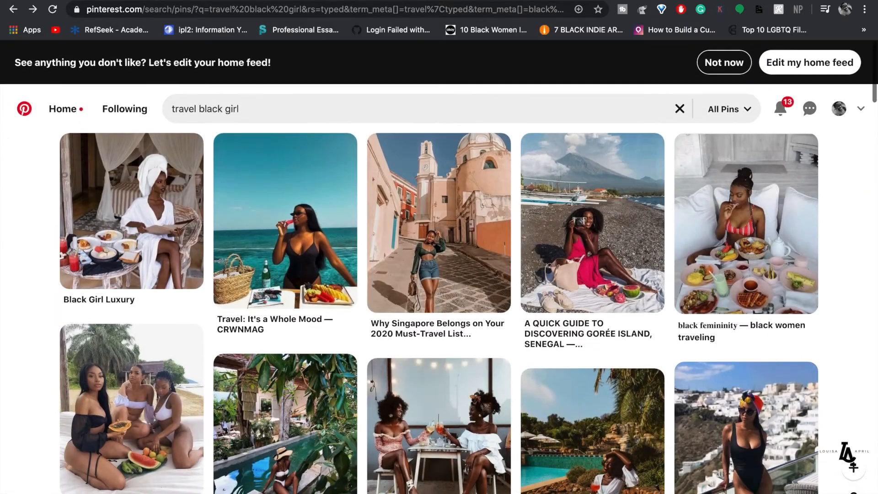
{"action": "key", "text": "super+t"}
- Search Google Images for 'travel pictures black woman'
{"action": "type", "text": "trav"}
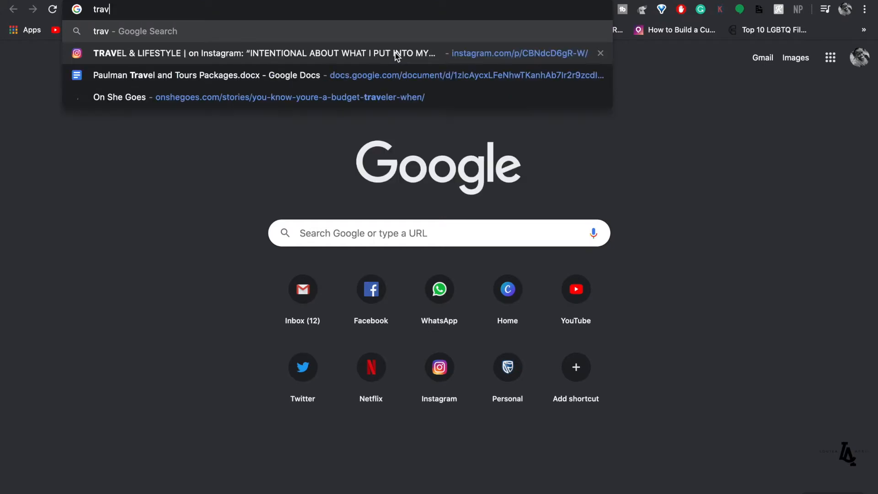
{"action": "type", "text": "el pictures"}
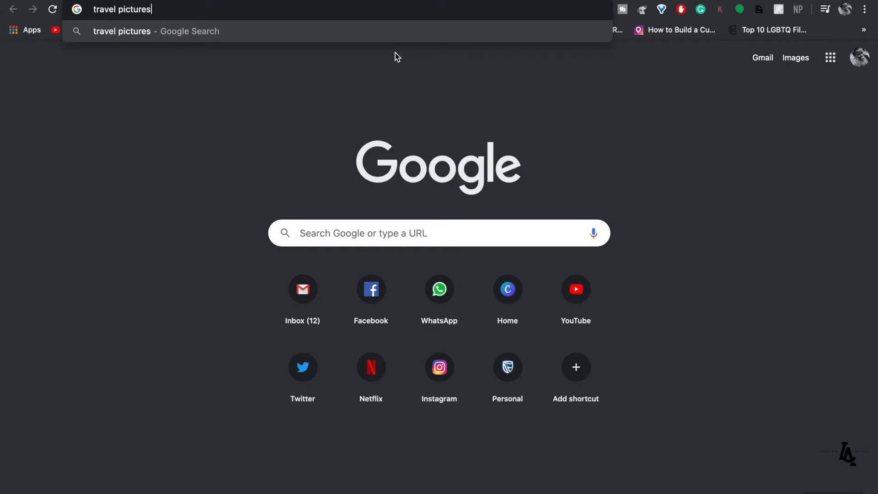
{"action": "key", "text": "Return"}
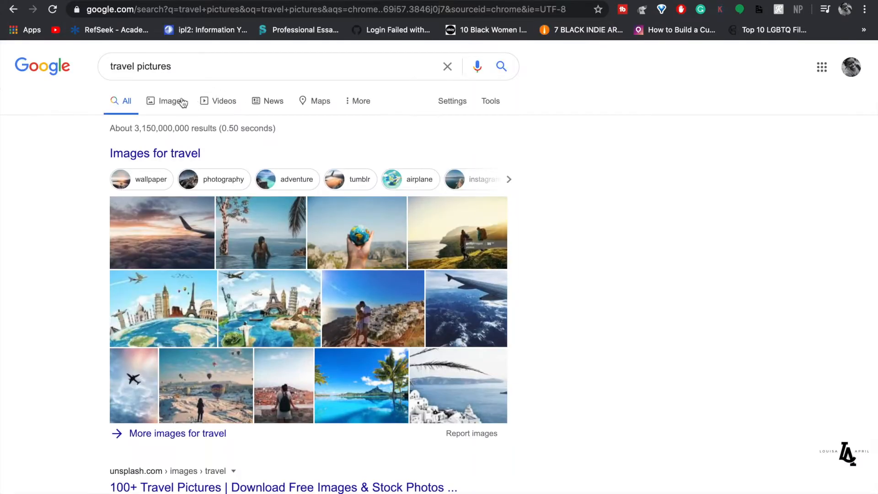
{"action": "left_click", "coordinate": [170, 102]}
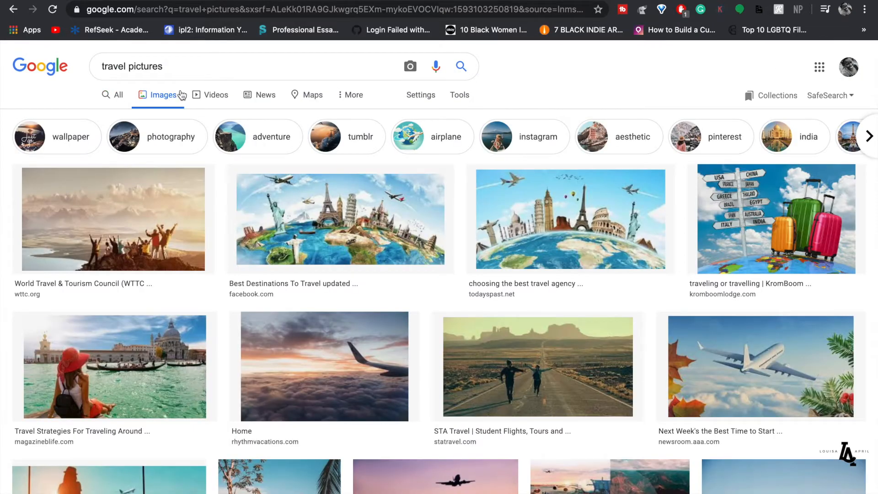
{"action": "left_click", "coordinate": [182, 66]}
{"action": "type", "text": "black woman"}
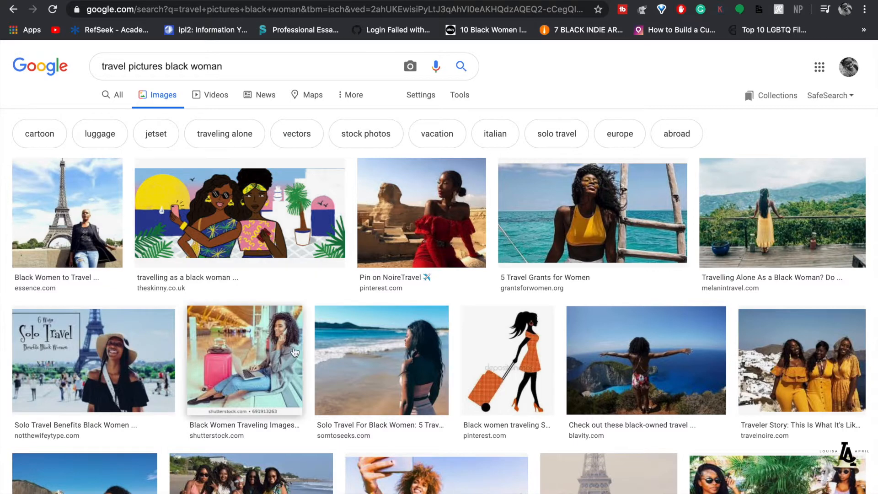
- Preview the Shutterstock airport travel photo and browse the image results
{"action": "left_click", "coordinate": [264, 364]}
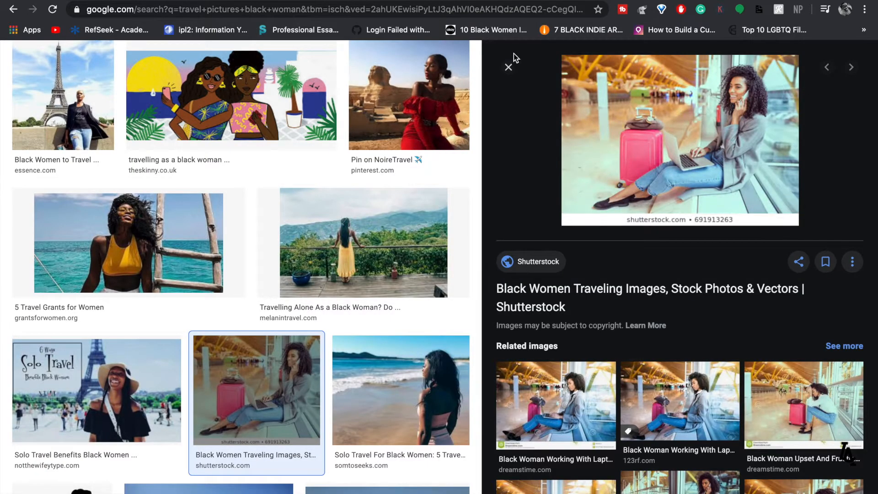
{"action": "left_click", "coordinate": [508, 70]}
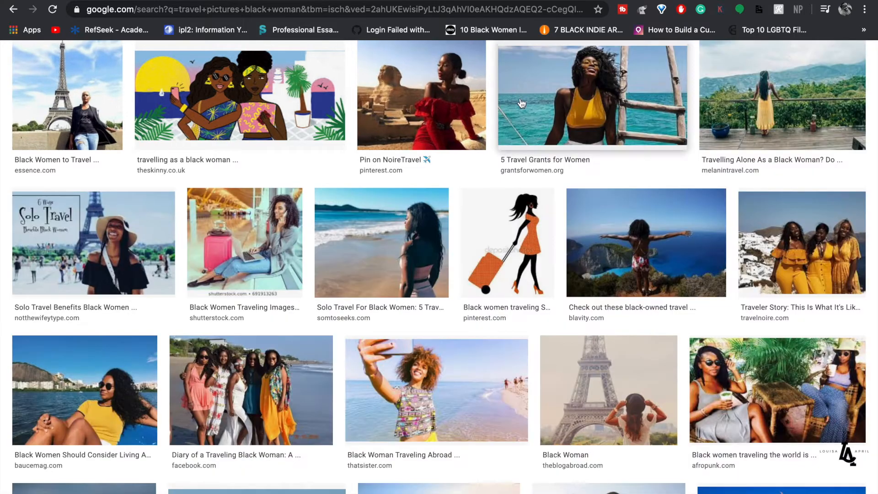
{"action": "left_click", "coordinate": [251, 273]}
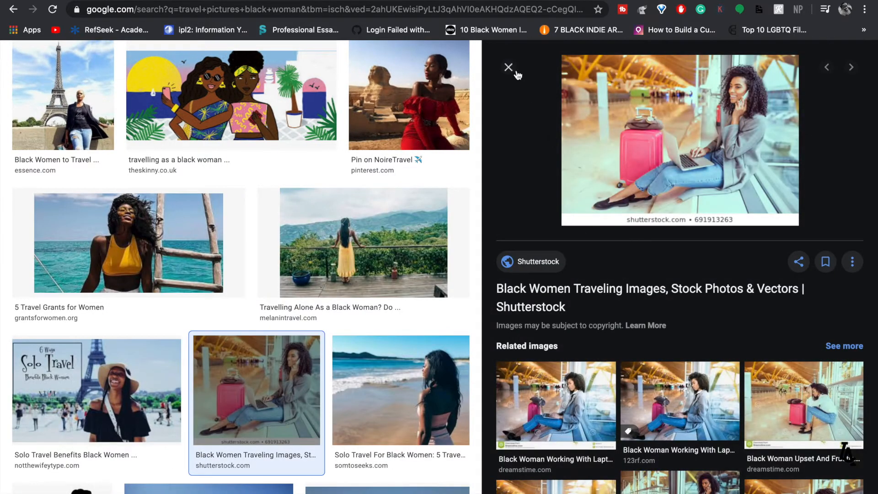
{"action": "left_click", "coordinate": [508, 68]}
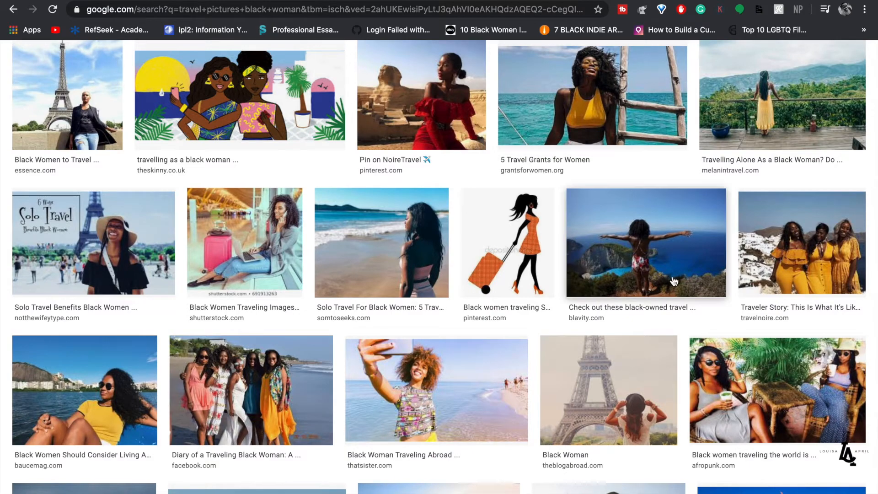
{"action": "scroll", "coordinate": [714, 286], "scroll_direction": "down", "scroll_amount": 2}
{"action": "scroll", "coordinate": [714, 287], "scroll_direction": "up", "scroll_amount": 6}
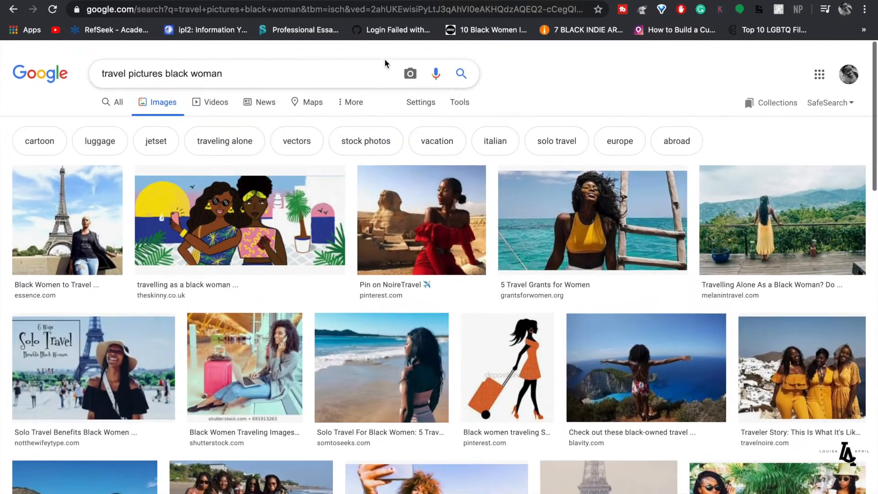
- Change the query to 'taj mahal black woman', review results, and select the query text
{"action": "left_click", "coordinate": [317, 66]}
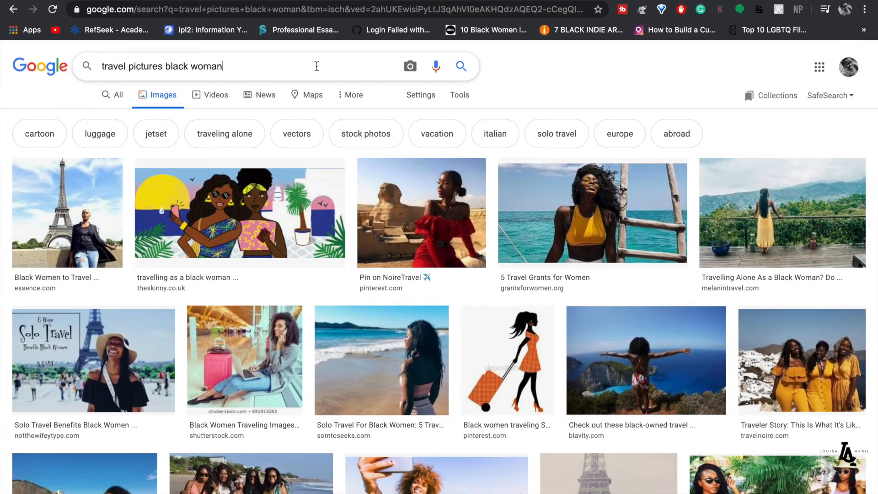
{"action": "left_click", "coordinate": [161, 65]}
{"action": "left_click_drag", "start_coordinate": [158, 66], "coordinate": [100, 62]}
{"action": "type", "text": "taj ma"}
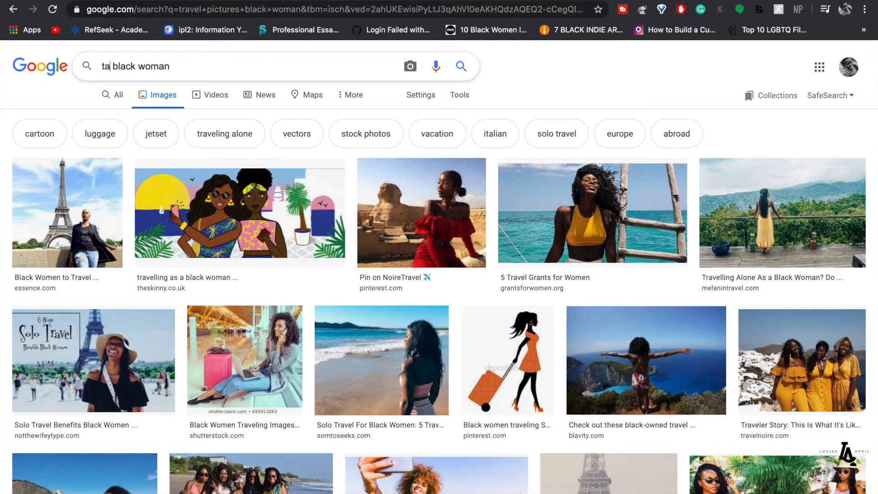
{"action": "type", "text": "hal"}
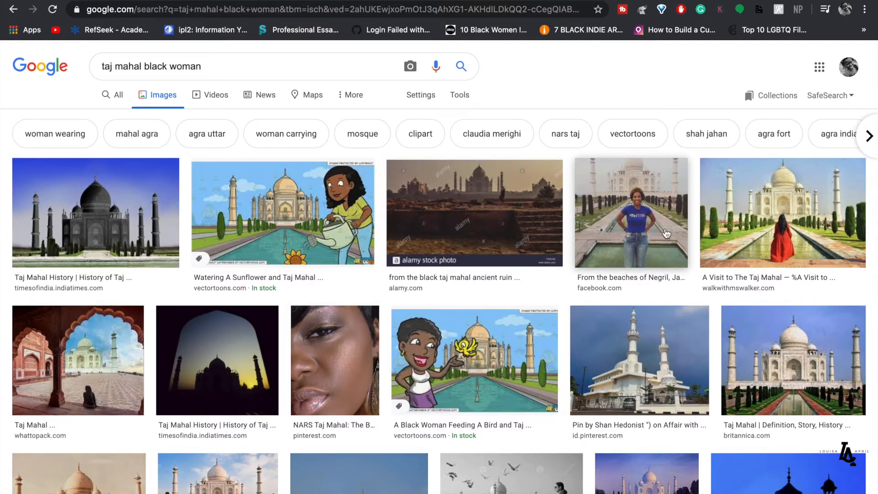
{"action": "scroll", "coordinate": [654, 242], "scroll_direction": "down", "scroll_amount": 2}
{"action": "scroll", "coordinate": [651, 247], "scroll_direction": "down", "scroll_amount": 8}
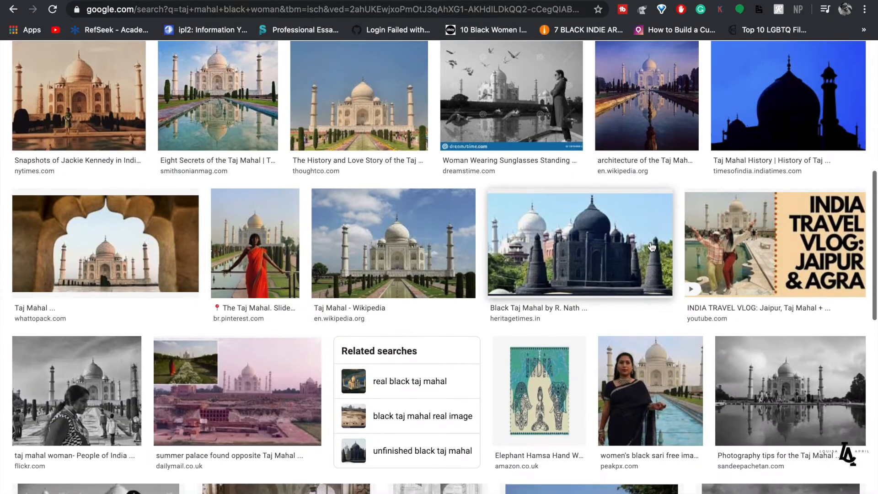
{"action": "scroll", "coordinate": [652, 247], "scroll_direction": "up", "scroll_amount": 10}
{"action": "triple_click", "coordinate": [306, 74]}
{"action": "key", "text": "super+c"}
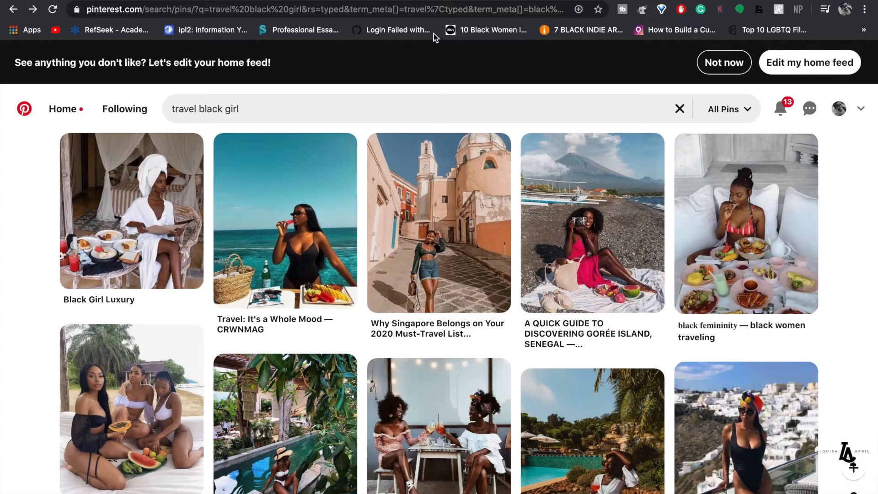
- Search Pinterest for 'taj mahal black woman' and scroll the pins
{"action": "triple_click", "coordinate": [294, 109]}
{"action": "key", "text": "super+v"}
{"action": "key", "text": "Return"}
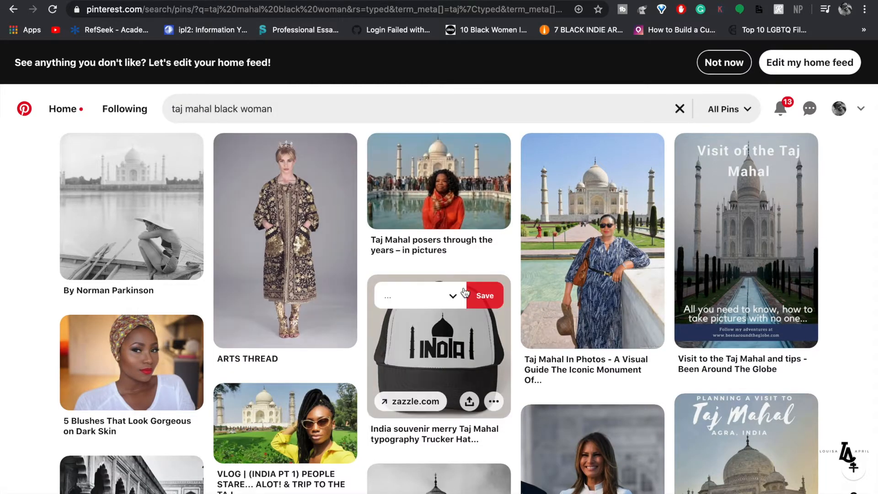
{"action": "scroll", "coordinate": [439, 320], "scroll_direction": "down", "scroll_amount": 1}
{"action": "scroll", "coordinate": [597, 243], "scroll_direction": "down", "scroll_amount": 5}
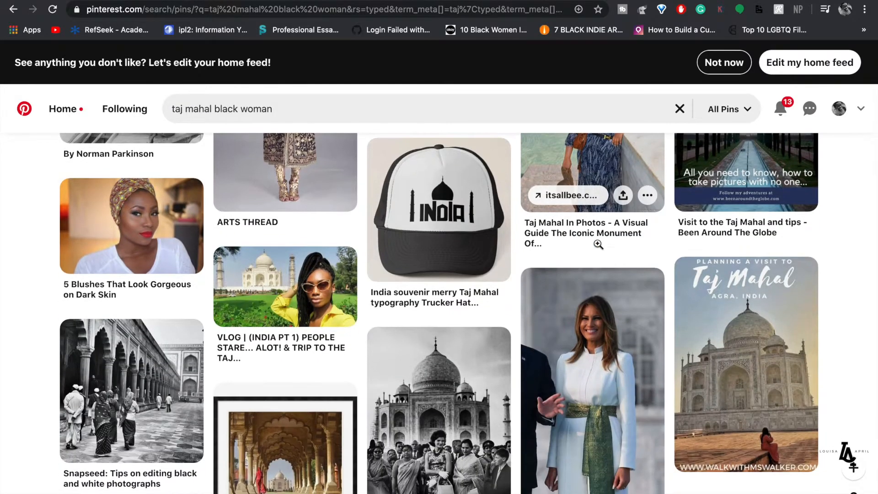
{"action": "scroll", "coordinate": [597, 243], "scroll_direction": "down", "scroll_amount": 2}
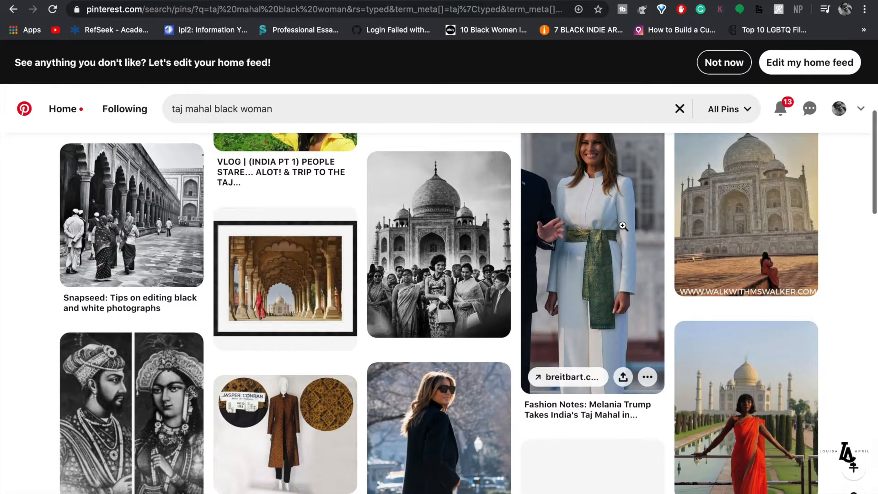
{"action": "scroll", "coordinate": [599, 259], "scroll_direction": "down", "scroll_amount": 2}
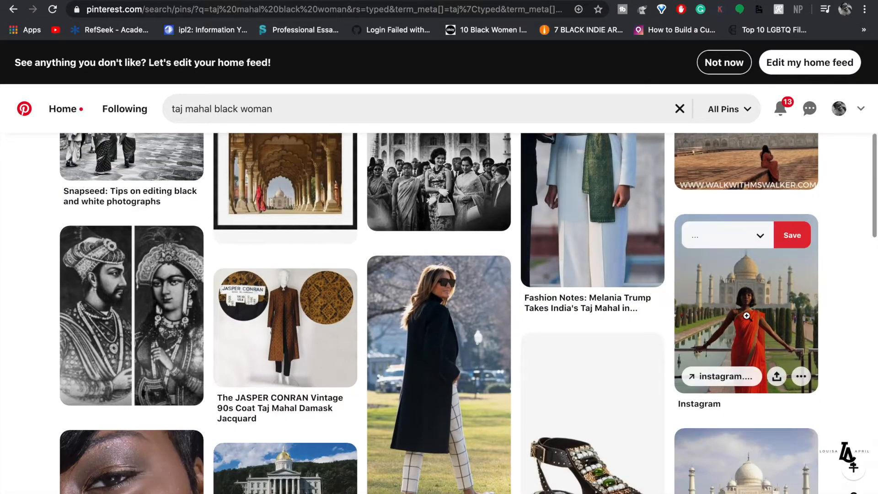
- Save the orange-sari Taj Mahal pin image into the Vision board folder
{"action": "left_click", "coordinate": [748, 319]}
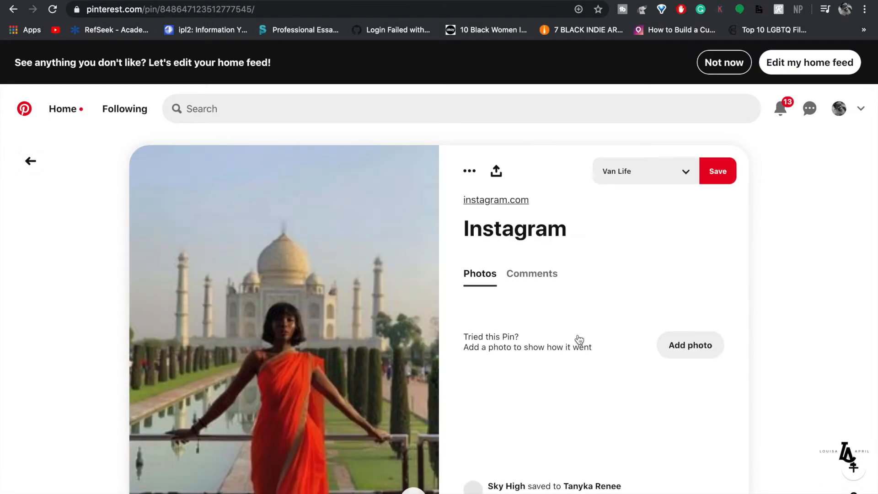
{"action": "scroll", "coordinate": [395, 407], "scroll_direction": "down", "scroll_amount": 2}
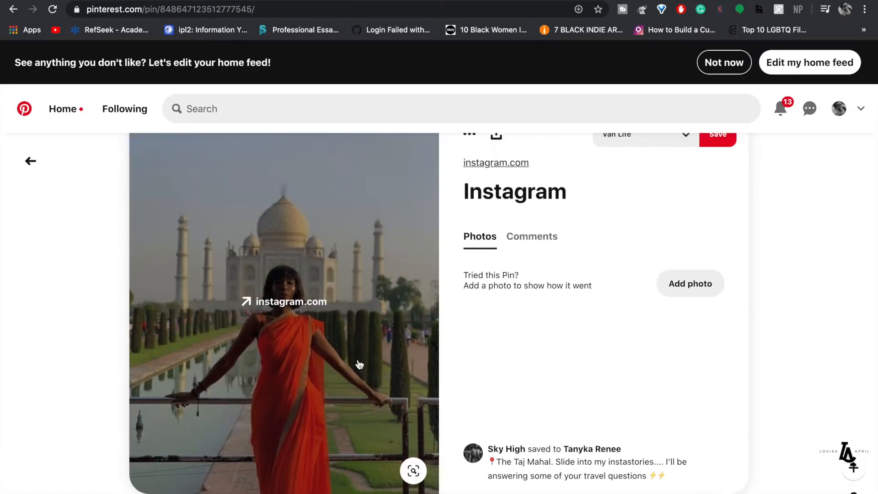
{"action": "right_click", "coordinate": [319, 382]}
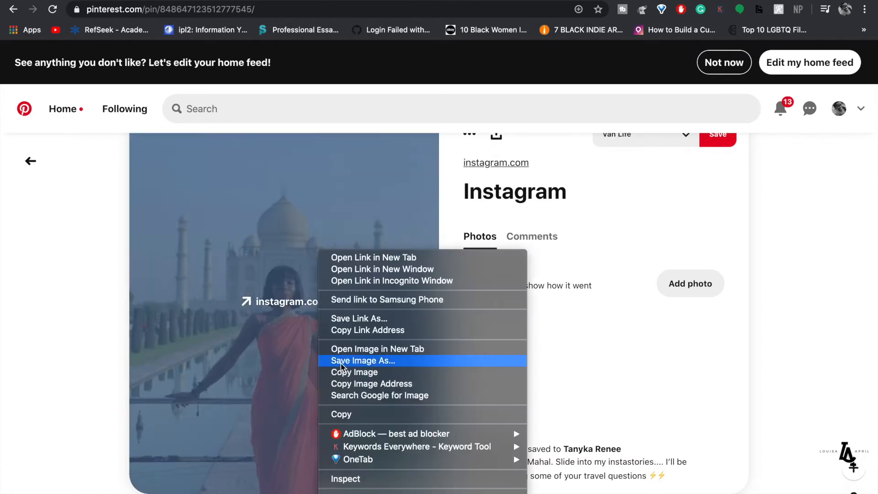
{"action": "left_click", "coordinate": [363, 361]}
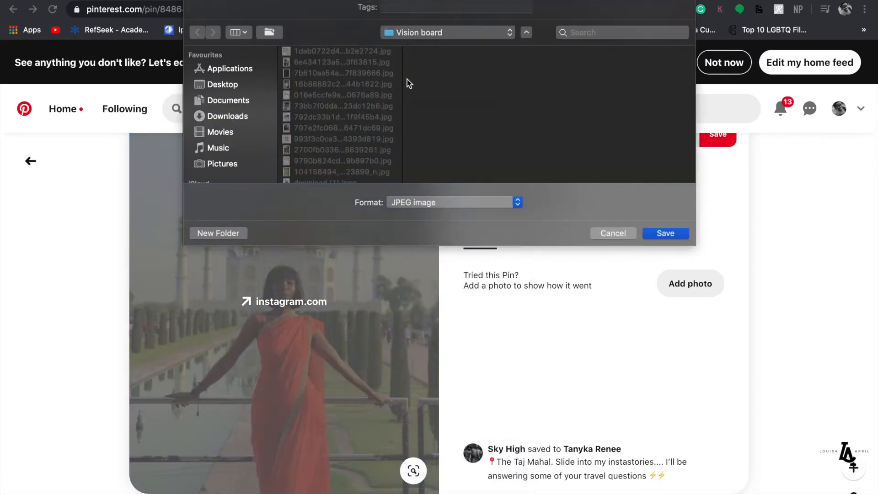
{"action": "left_click", "coordinate": [660, 234]}
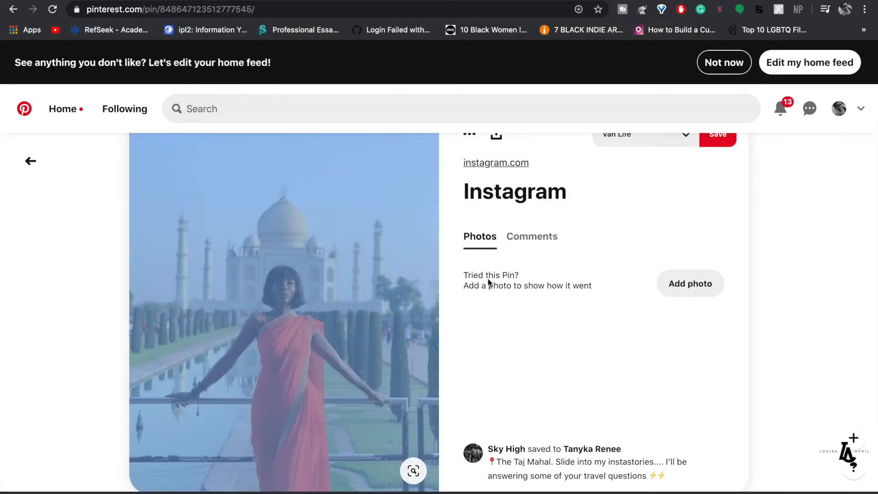
- Return to the Taj Mahal search results and exit full screen
{"action": "key", "text": "super+Left"}
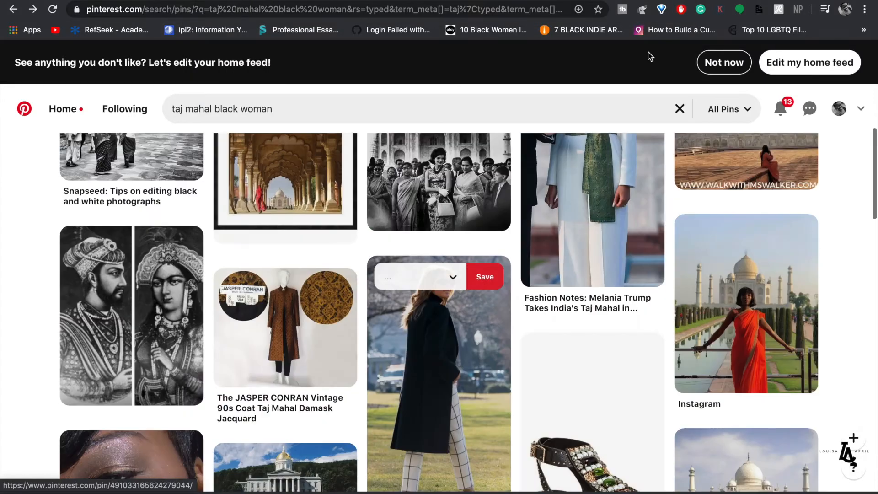
{"action": "scroll", "coordinate": [650, 59], "scroll_direction": "down", "scroll_amount": 1}
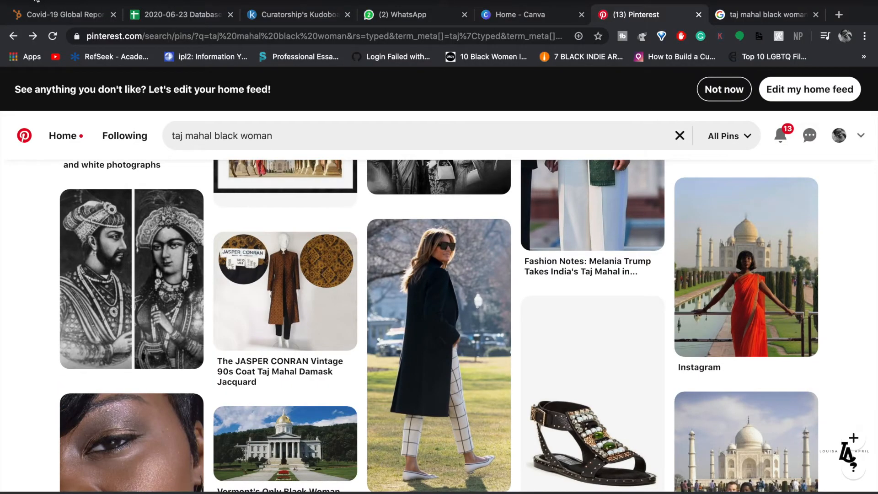
{"action": "left_click", "coordinate": [37, 1]}
{"action": "left_click", "coordinate": [838, 157]}
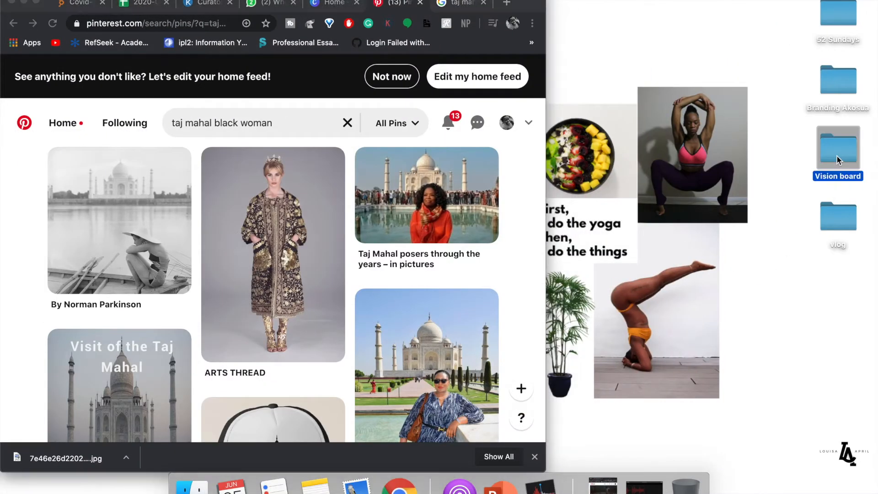
{"action": "double_click", "coordinate": [837, 156]}
{"action": "scroll", "coordinate": [295, 247], "scroll_direction": "down", "scroll_amount": 3}
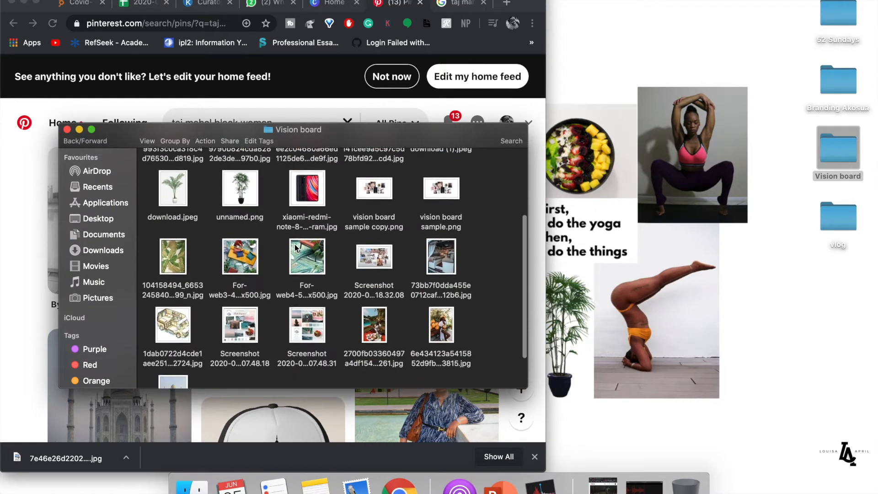
{"action": "scroll", "coordinate": [274, 242], "scroll_direction": "up", "scroll_amount": 5}
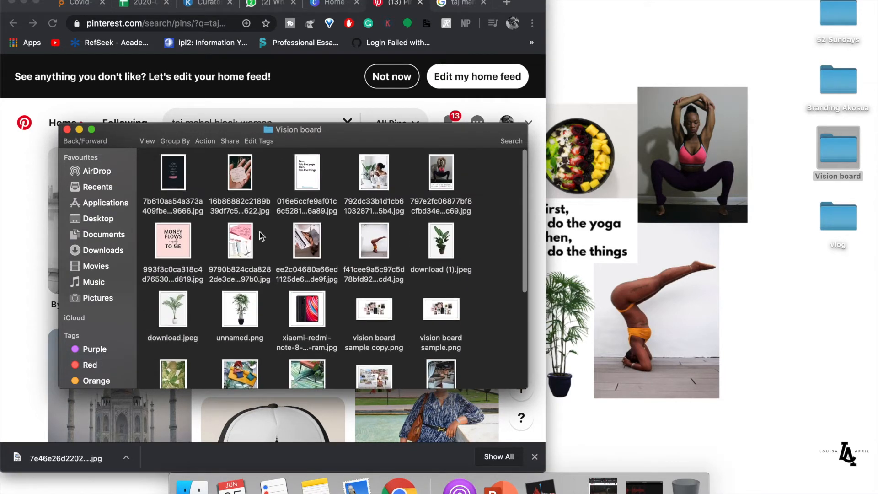
{"action": "left_click", "coordinate": [68, 129]}
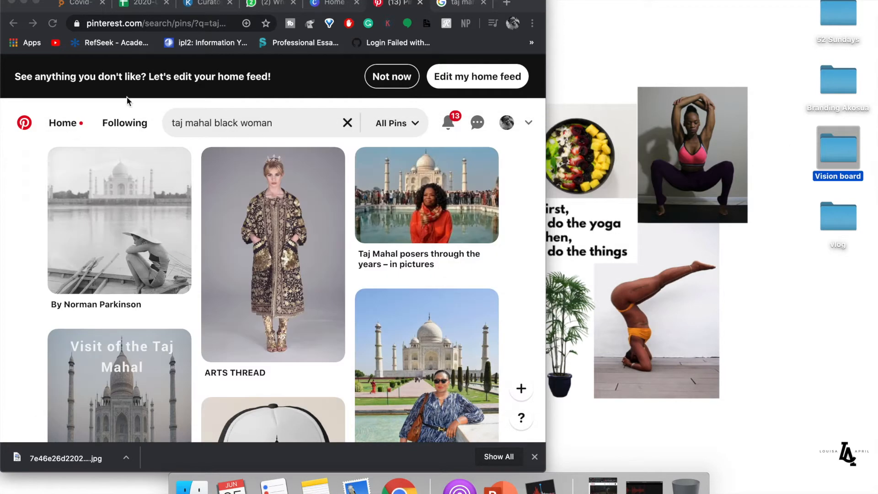
{"action": "left_click", "coordinate": [329, 5]}
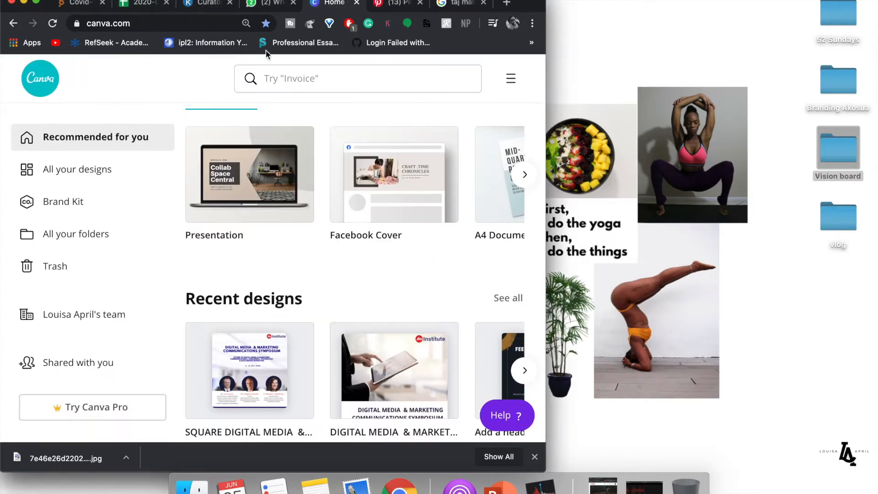
{"action": "left_click", "coordinate": [158, 24]}
{"action": "type", "text": "ww"}
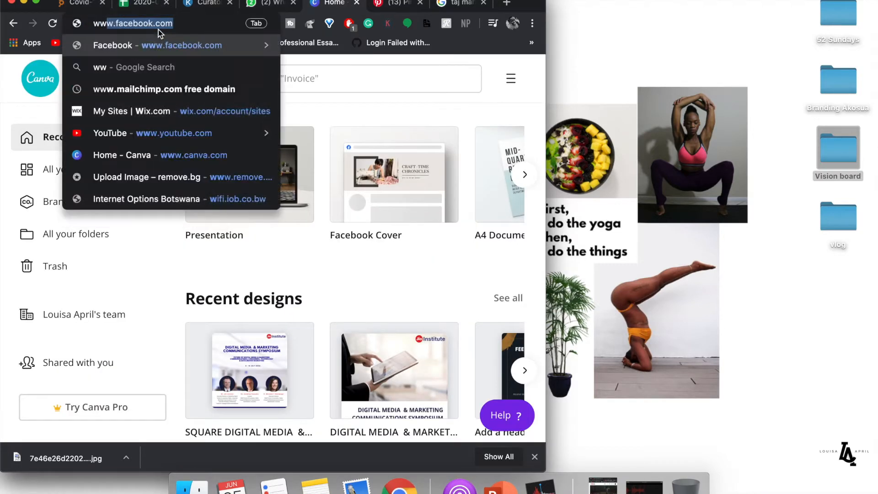
{"action": "type", "text": "w.canva.com"}
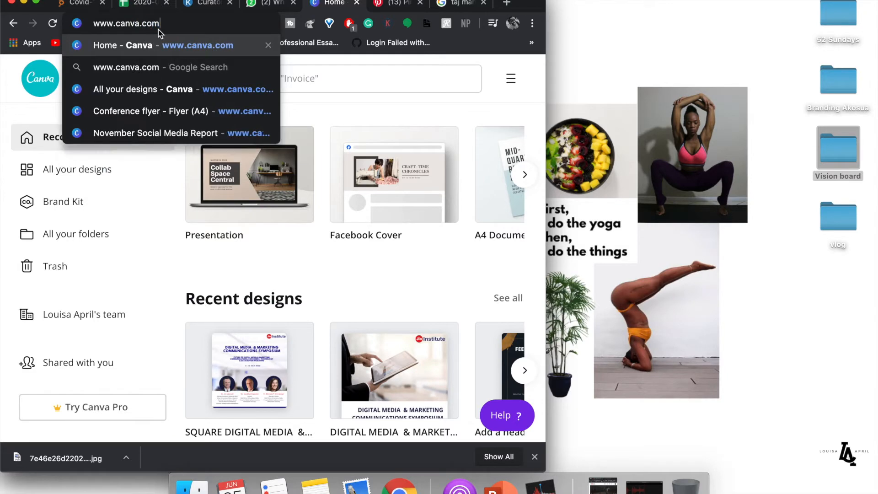
{"action": "key", "text": "Return"}
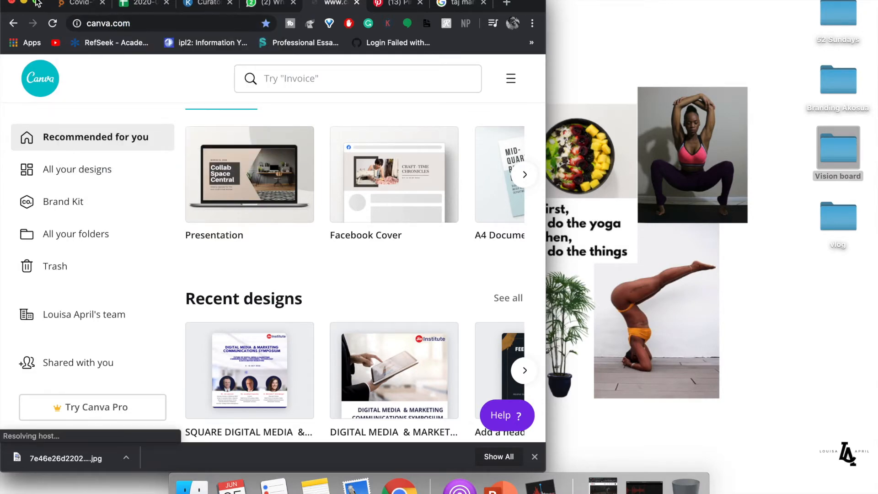
{"action": "left_click", "coordinate": [39, 2]}
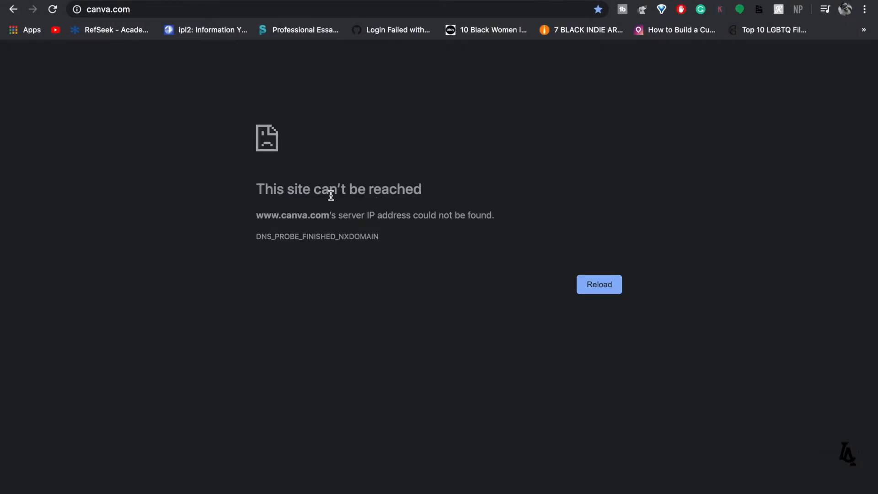
{"action": "mouse_move", "coordinate": [220, 1]}
{"action": "left_click", "coordinate": [55, 37]}
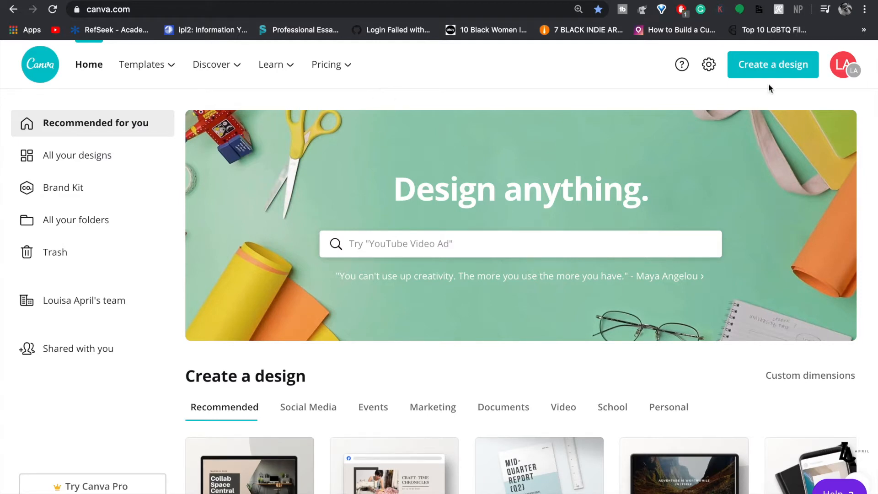
- Check the account menu, minimize the voice recording window, and return to full screen
{"action": "left_click", "coordinate": [845, 66]}
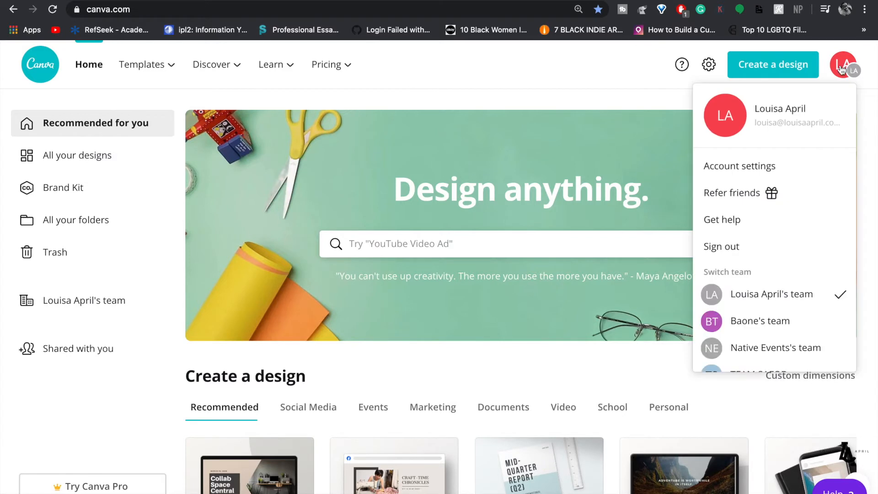
{"action": "left_click", "coordinate": [842, 67]}
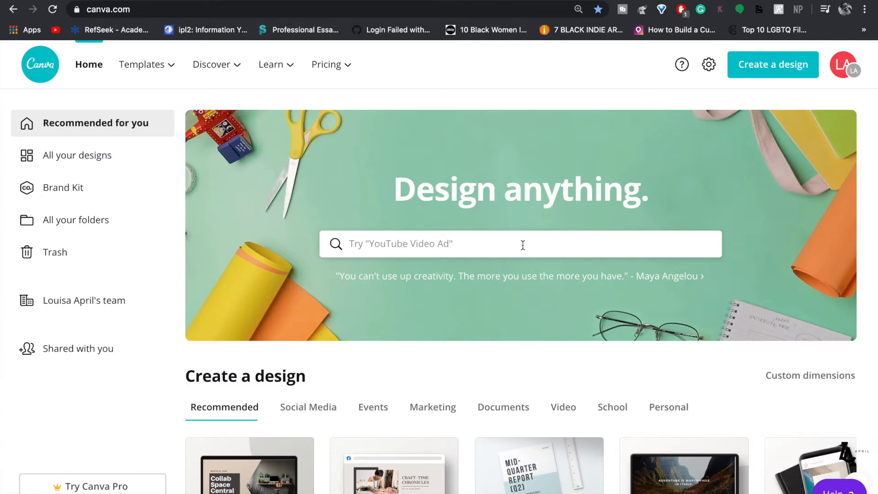
{"action": "scroll", "coordinate": [523, 247], "scroll_direction": "down", "scroll_amount": 2}
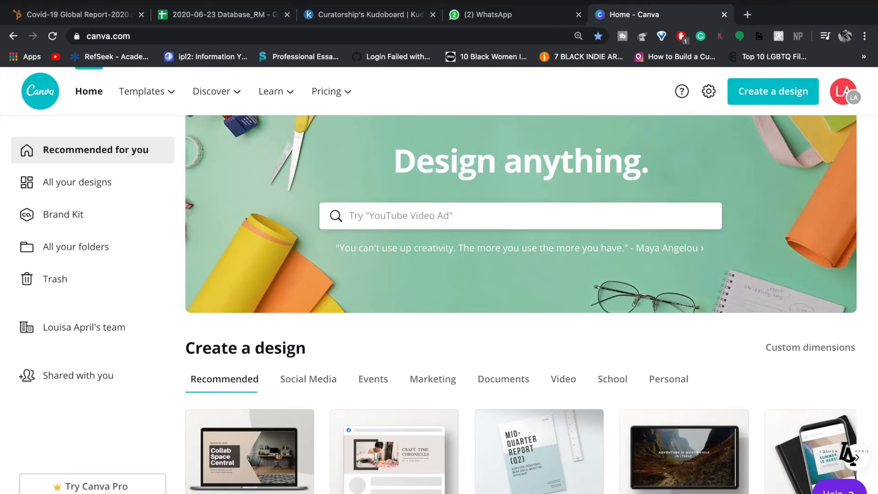
{"action": "left_click", "coordinate": [36, 1]}
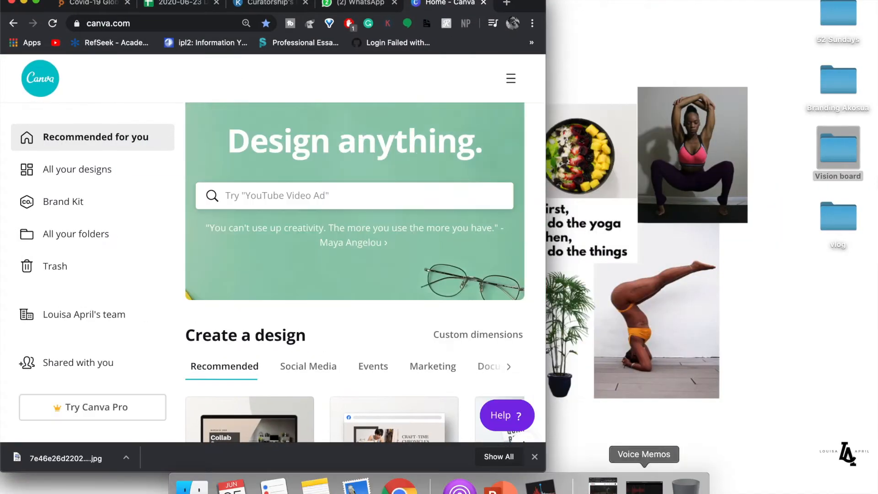
{"action": "left_click", "coordinate": [644, 487]}
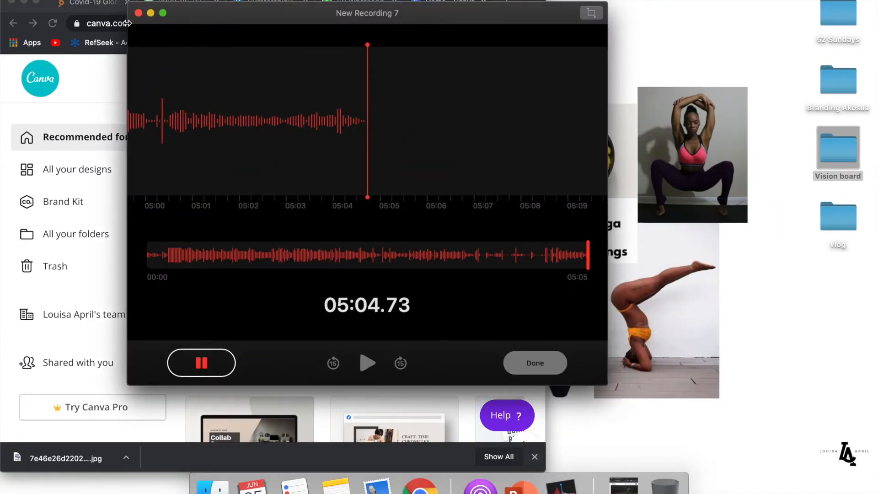
{"action": "left_click", "coordinate": [152, 14]}
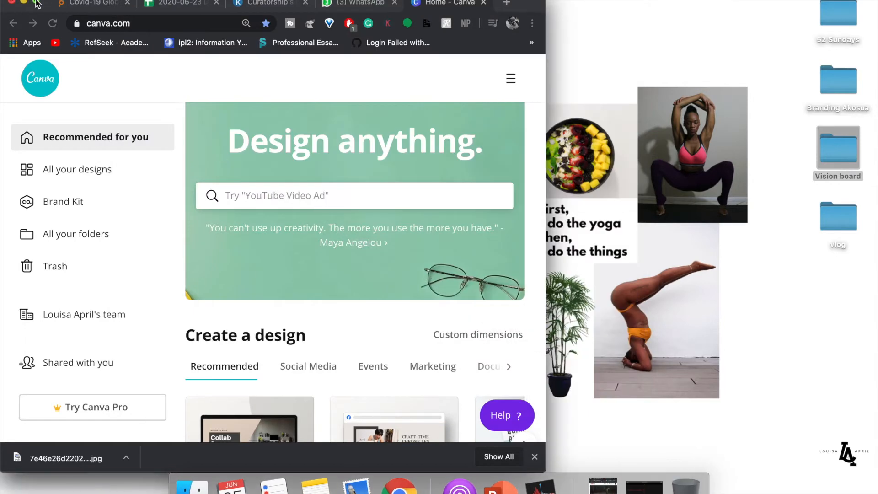
{"action": "left_click", "coordinate": [36, 2]}
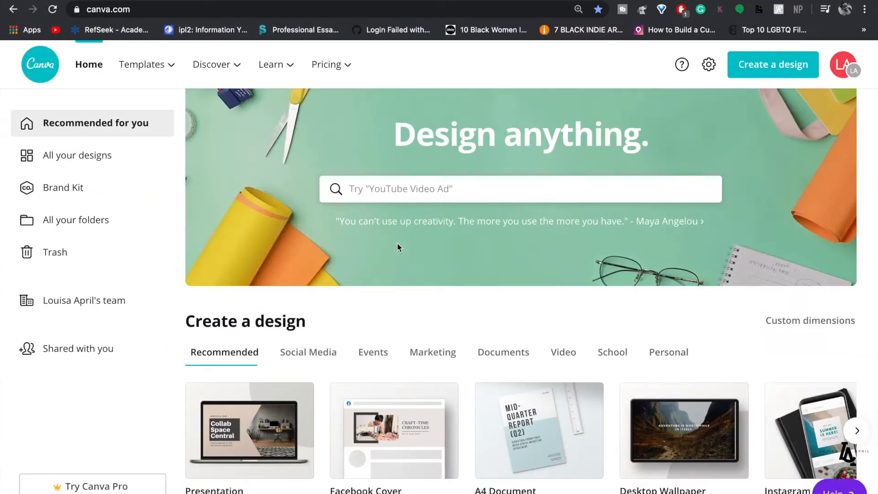
- Page the design types through Invitation, Card, Flyer, Your Story and Brochure
{"action": "scroll", "coordinate": [431, 278], "scroll_direction": "down", "scroll_amount": 3}
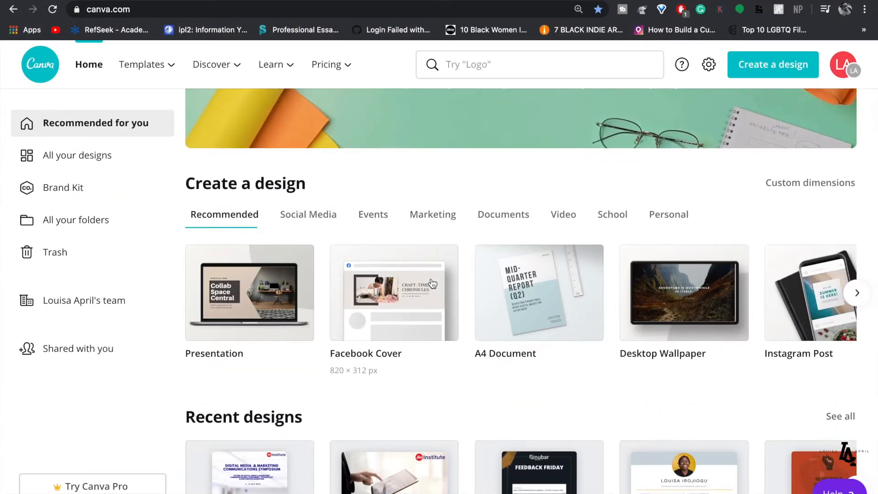
{"action": "scroll", "coordinate": [533, 303], "scroll_direction": "down", "scroll_amount": 4}
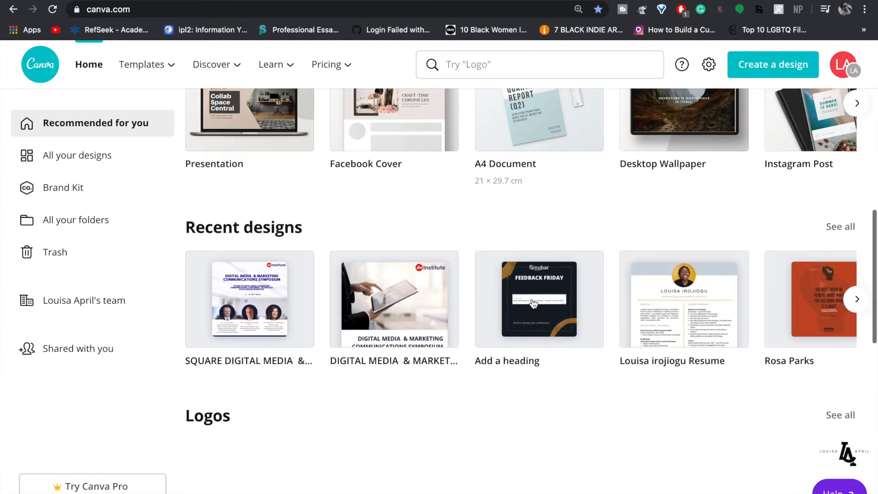
{"action": "scroll", "coordinate": [532, 303], "scroll_direction": "down", "scroll_amount": 3}
{"action": "scroll", "coordinate": [531, 302], "scroll_direction": "up", "scroll_amount": 6}
{"action": "scroll", "coordinate": [544, 316], "scroll_direction": "up", "scroll_amount": 3}
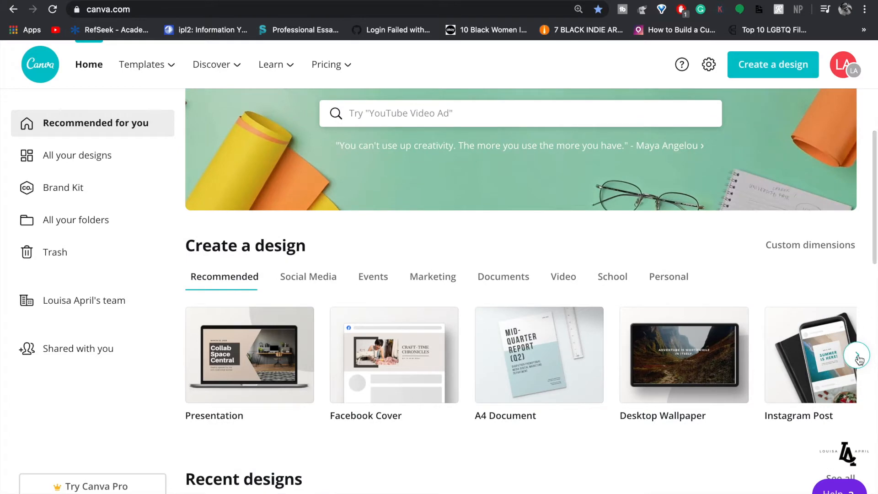
{"action": "left_click", "coordinate": [857, 357]}
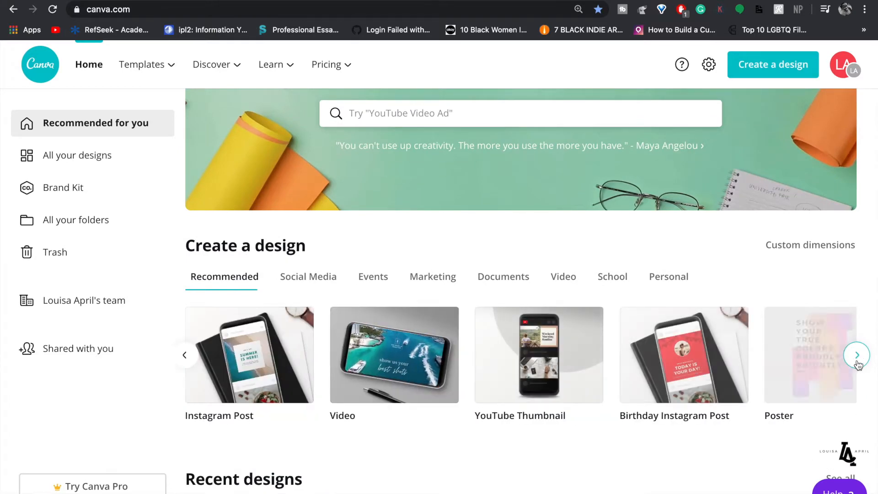
{"action": "left_click", "coordinate": [858, 362]}
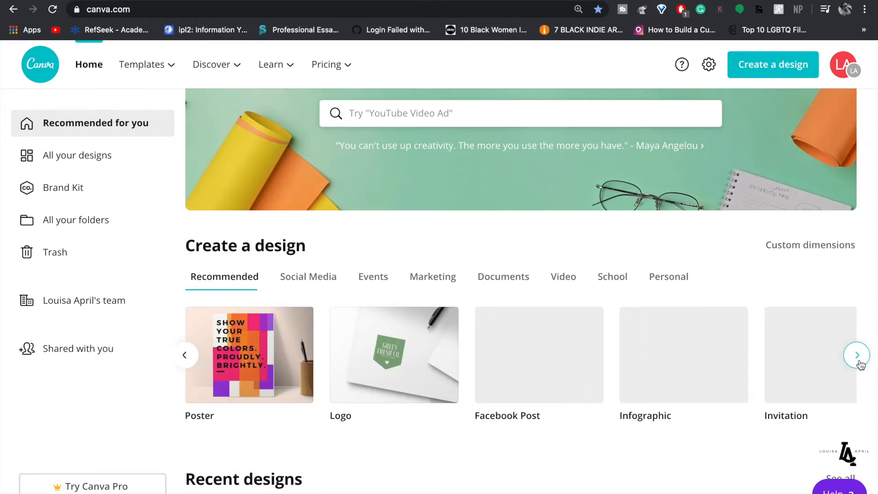
{"action": "left_click", "coordinate": [858, 356]}
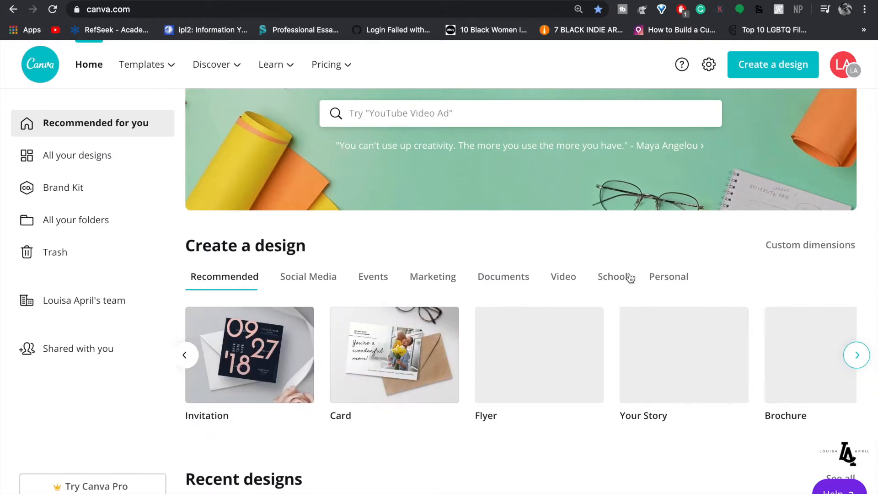
{"action": "left_click", "coordinate": [466, 115]}
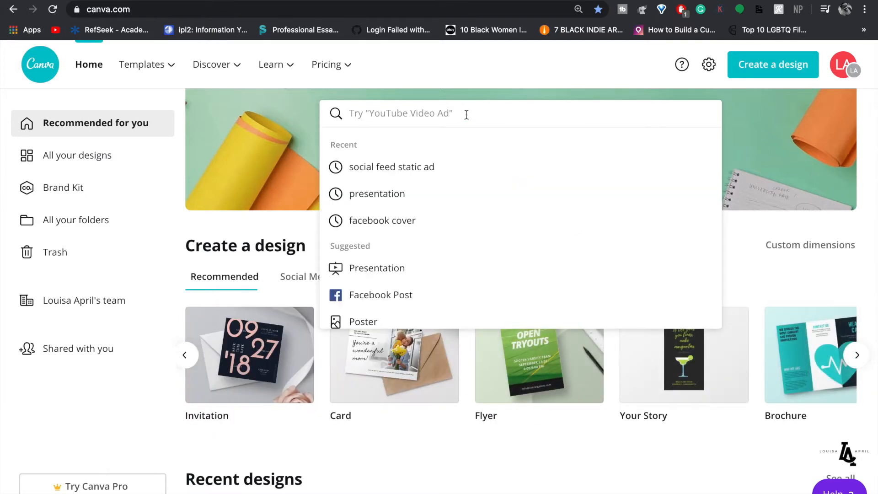
- Search 'desktop', browse Desktop Wallpaper templates, and open the cream-and-blue watercolour hand template
{"action": "type", "text": "desktop"}
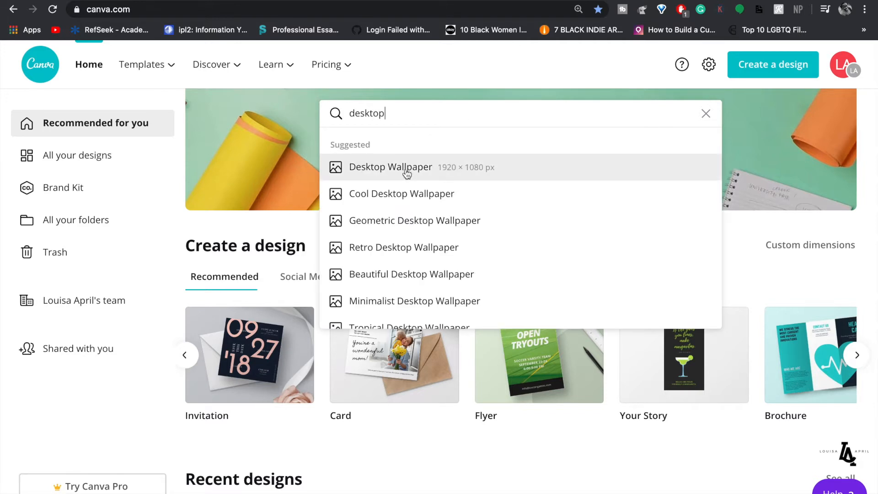
{"action": "left_click", "coordinate": [405, 169]}
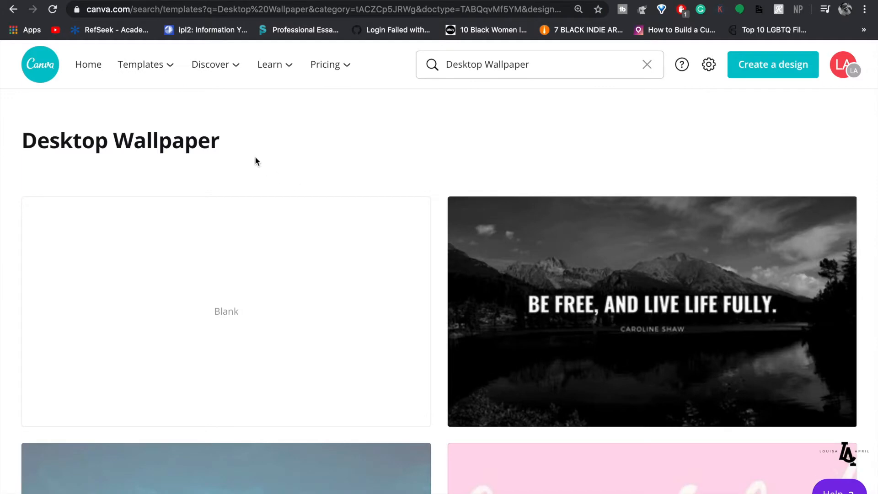
{"action": "scroll", "coordinate": [306, 376], "scroll_direction": "down", "scroll_amount": 15}
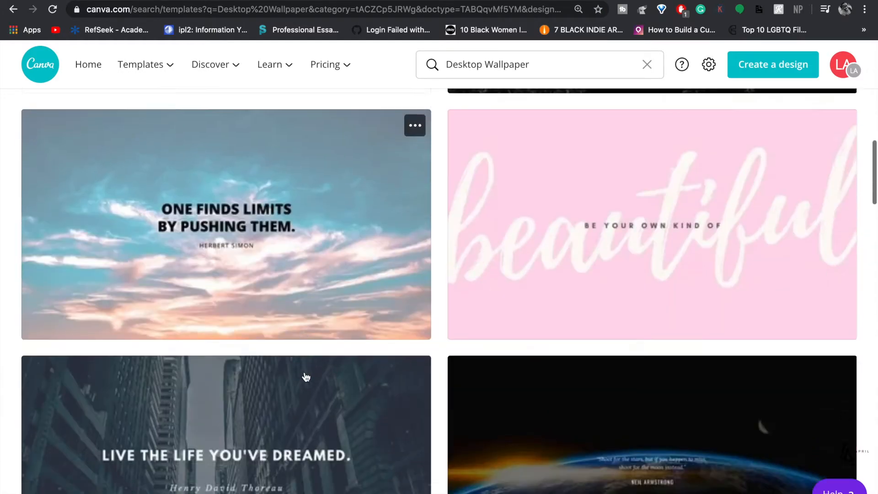
{"action": "scroll", "coordinate": [306, 377], "scroll_direction": "down", "scroll_amount": 5}
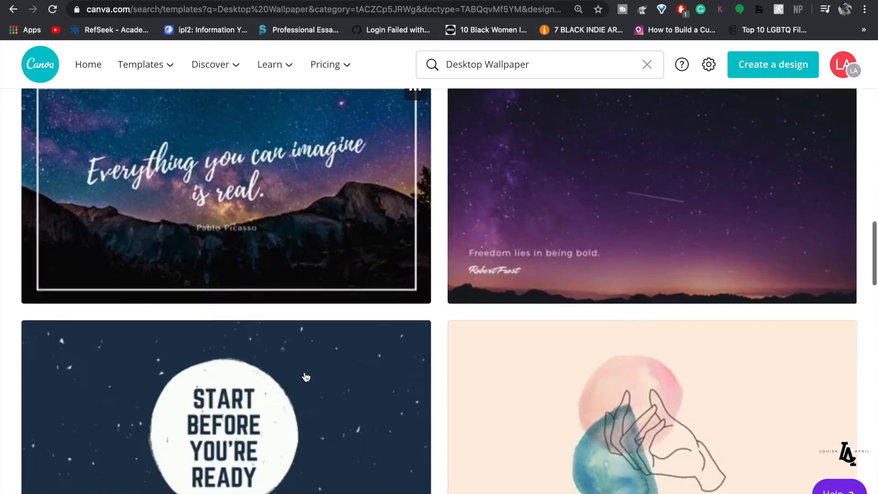
{"action": "scroll", "coordinate": [306, 377], "scroll_direction": "down", "scroll_amount": 3}
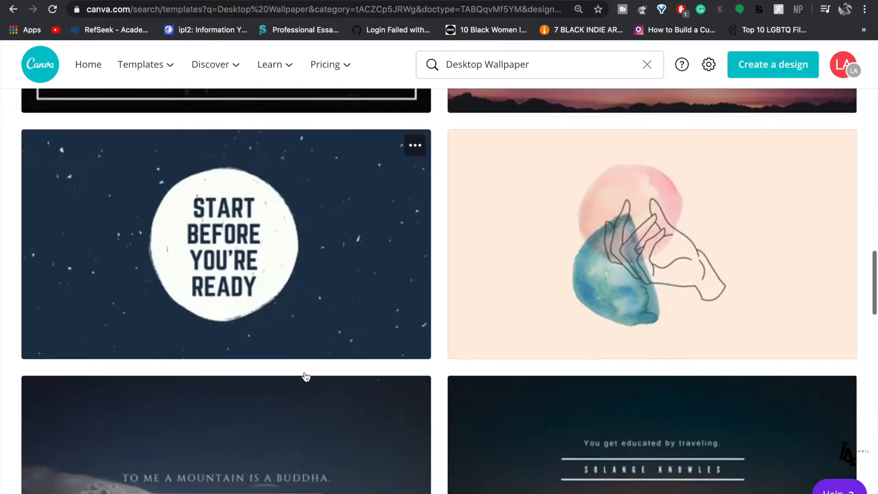
{"action": "scroll", "coordinate": [478, 284], "scroll_direction": "down", "scroll_amount": 4}
{"action": "scroll", "coordinate": [478, 284], "scroll_direction": "up", "scroll_amount": 4}
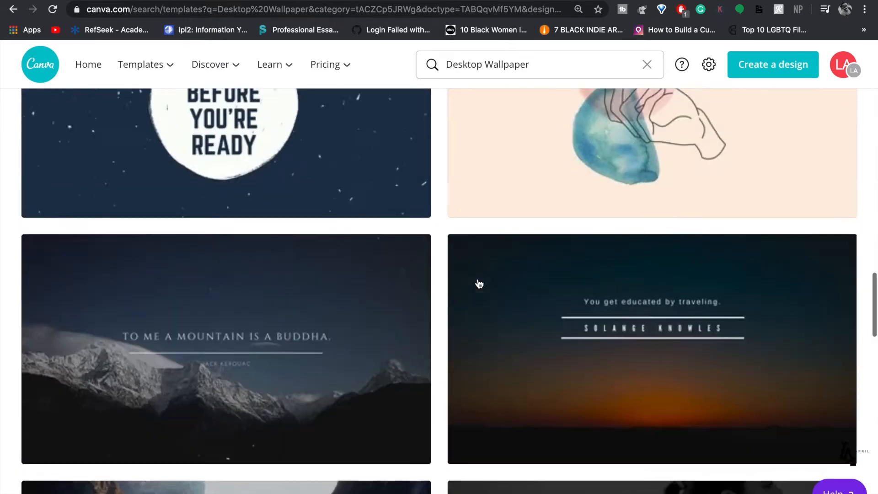
{"action": "left_click", "coordinate": [492, 286]}
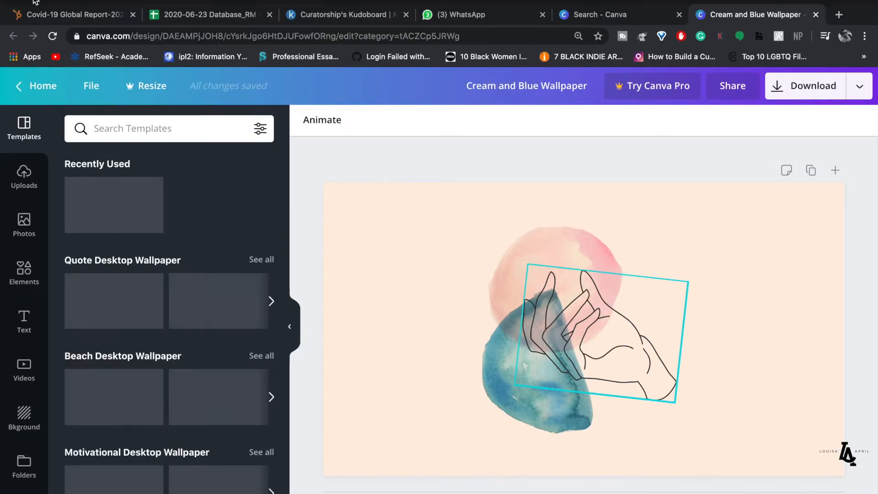
- Shrink the browser beside the desktop folders and glance at the Uploads panel
{"action": "left_click", "coordinate": [34, 3]}
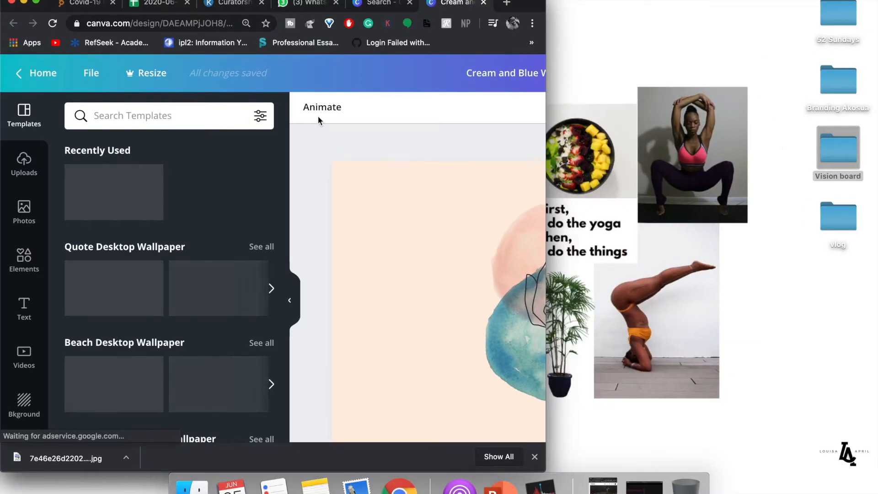
{"action": "left_click_drag", "start_coordinate": [522, 4], "coordinate": [554, 5]}
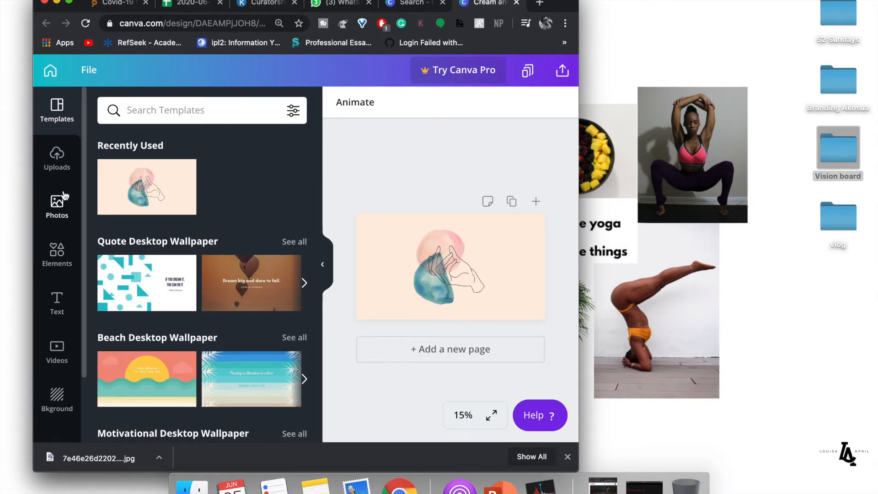
{"action": "left_click", "coordinate": [56, 169]}
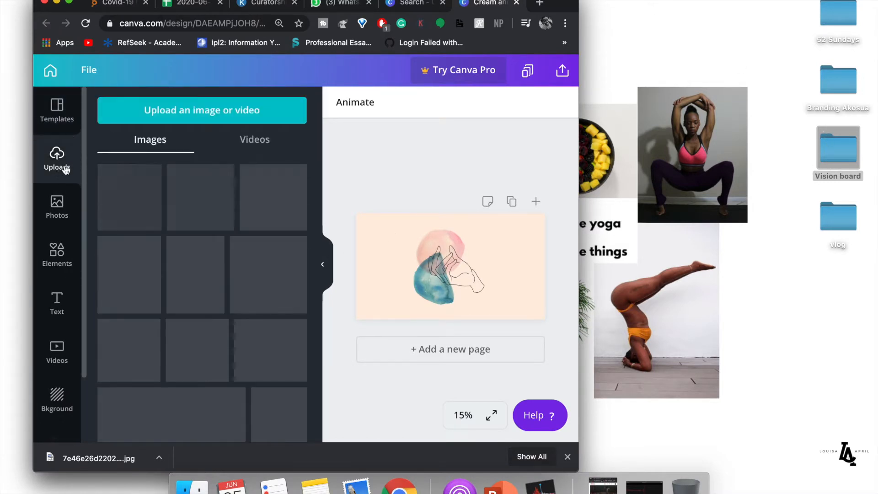
{"action": "left_click", "coordinate": [57, 121]}
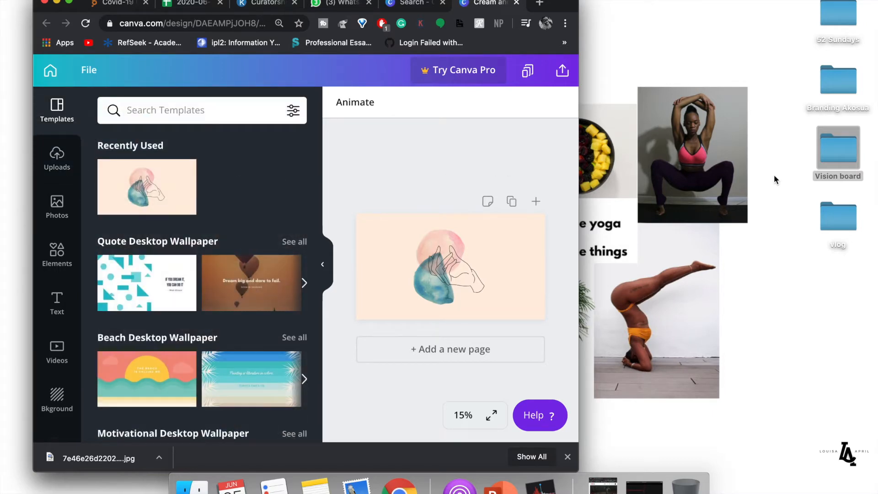
- Drag every image from the Vision board folder into Canva's Uploads, then go full screen
{"action": "double_click", "coordinate": [838, 151]}
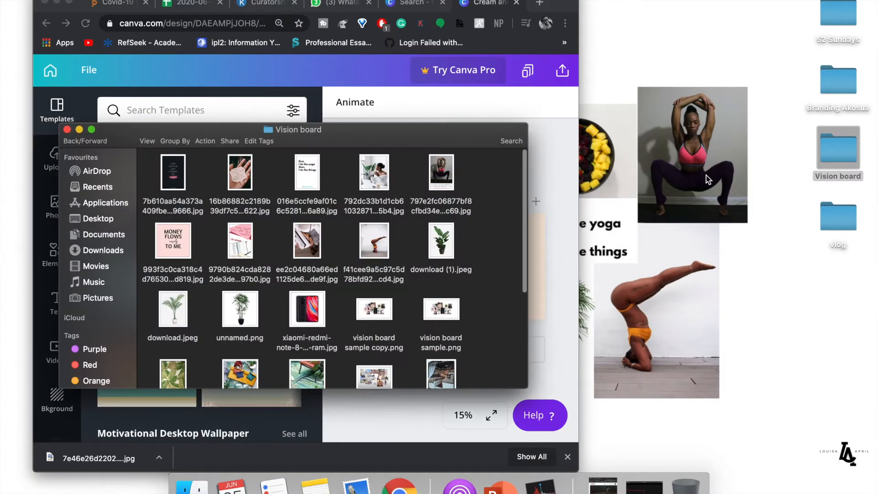
{"action": "left_click_drag", "start_coordinate": [423, 133], "coordinate": [738, 110]}
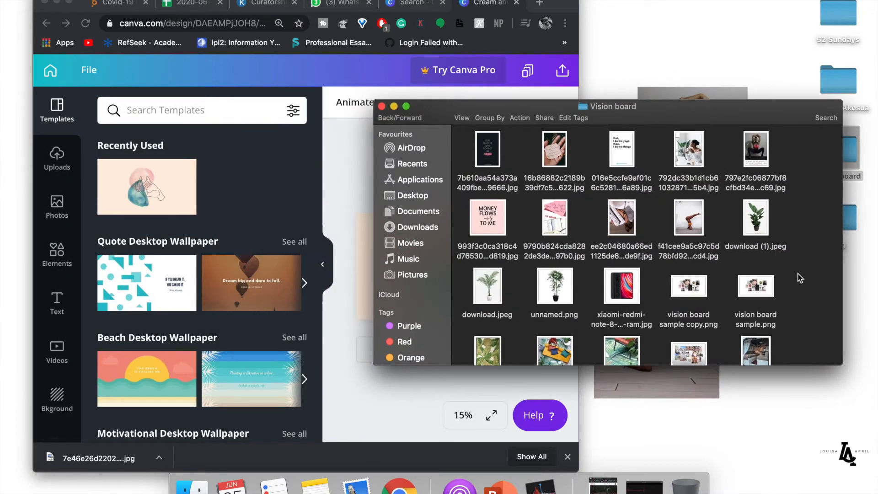
{"action": "key", "text": "super+a"}
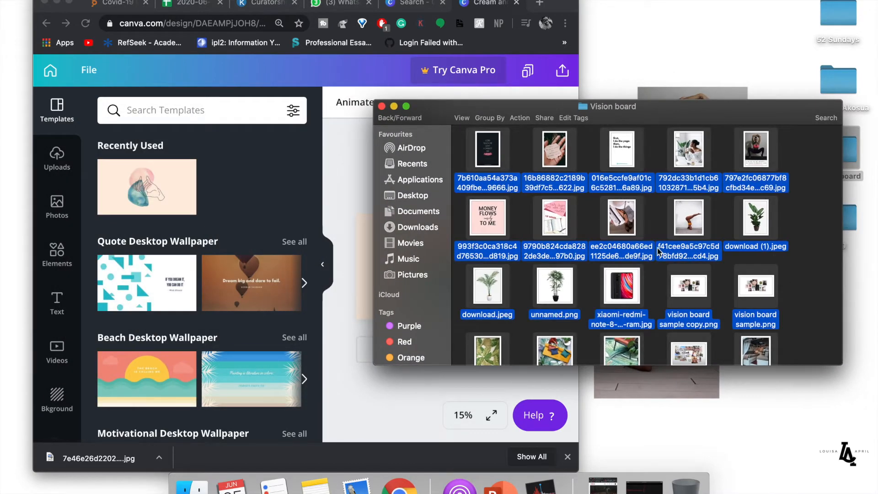
{"action": "left_click_drag", "start_coordinate": [555, 223], "coordinate": [121, 232]}
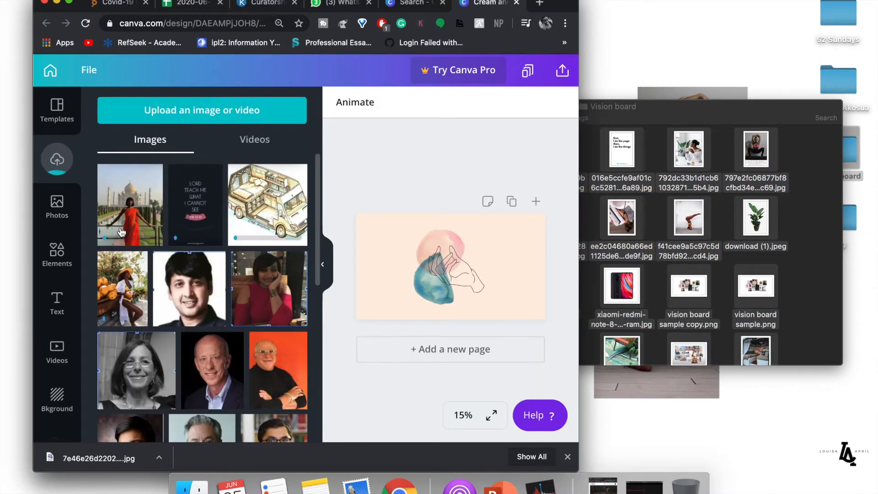
{"action": "left_click", "coordinate": [69, 4]}
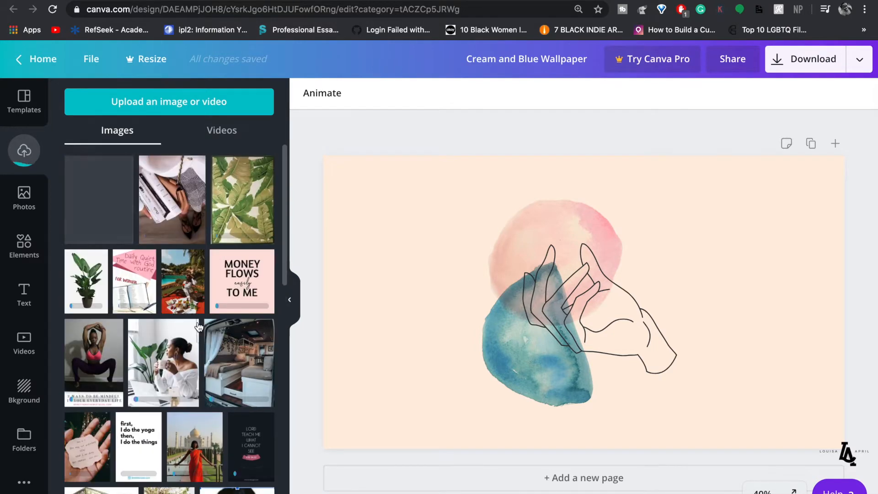
- Duplicate the hand wallpaper page and clear page 1 to a blank white page
{"action": "left_click", "coordinate": [811, 144]}
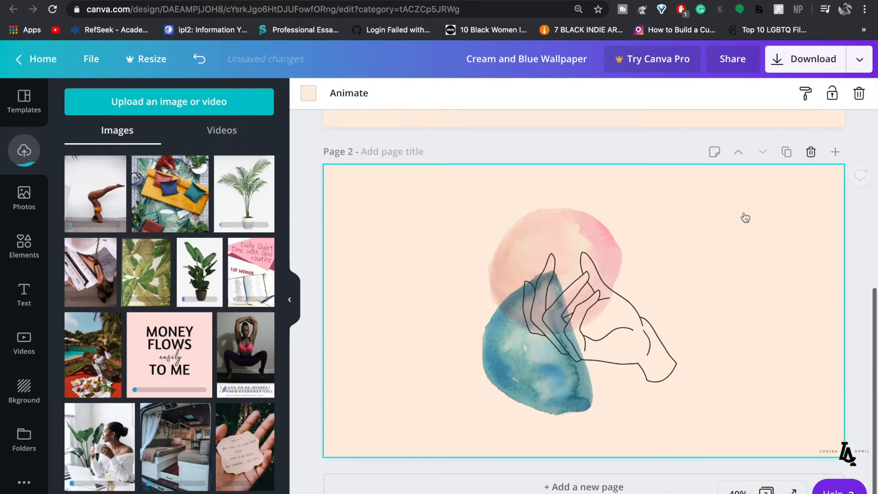
{"action": "scroll", "coordinate": [667, 257], "scroll_direction": "up", "scroll_amount": 5}
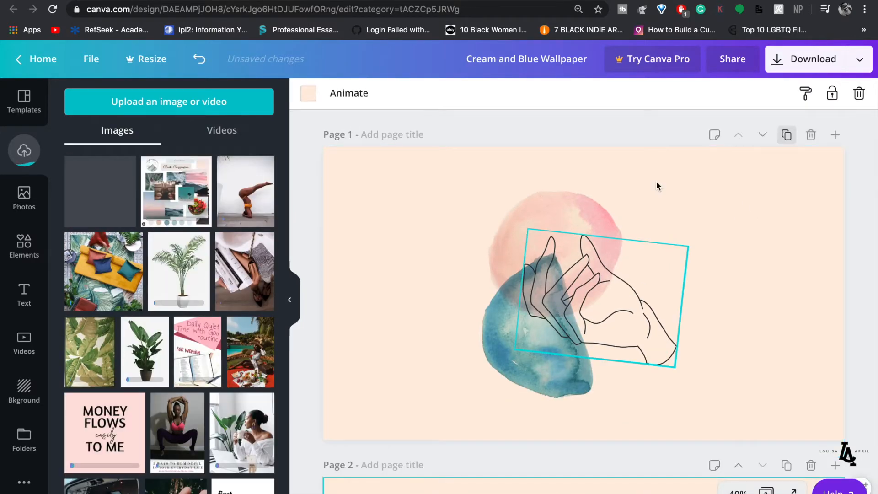
{"action": "scroll", "coordinate": [624, 216], "scroll_direction": "down", "scroll_amount": 3}
{"action": "scroll", "coordinate": [628, 216], "scroll_direction": "up", "scroll_amount": 3}
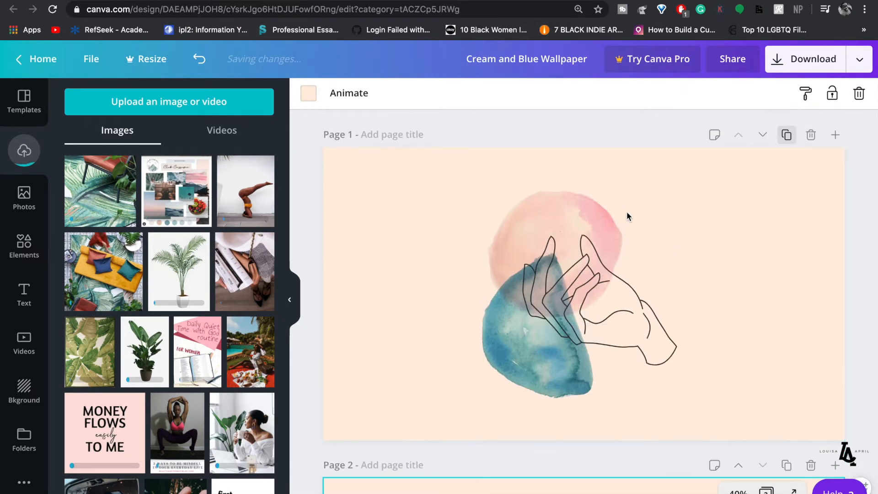
{"action": "key", "text": "ctrl+a"}
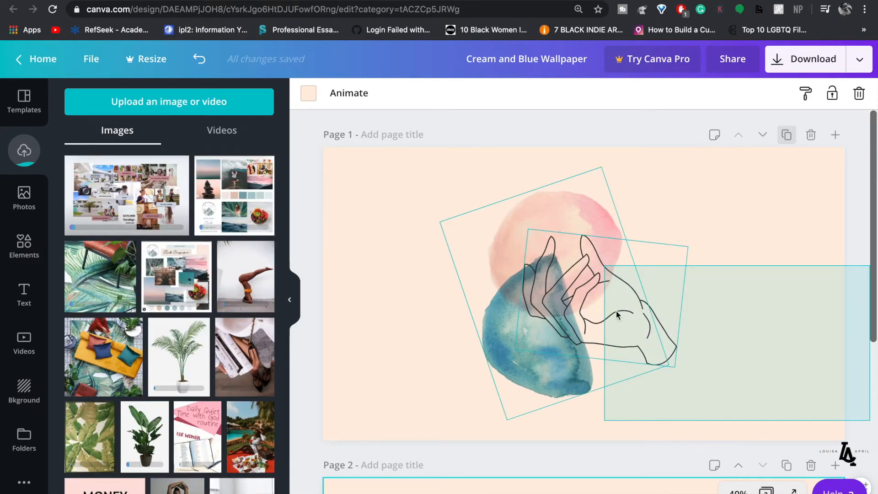
{"action": "key", "text": "Delete"}
{"action": "left_click", "coordinate": [578, 281]}
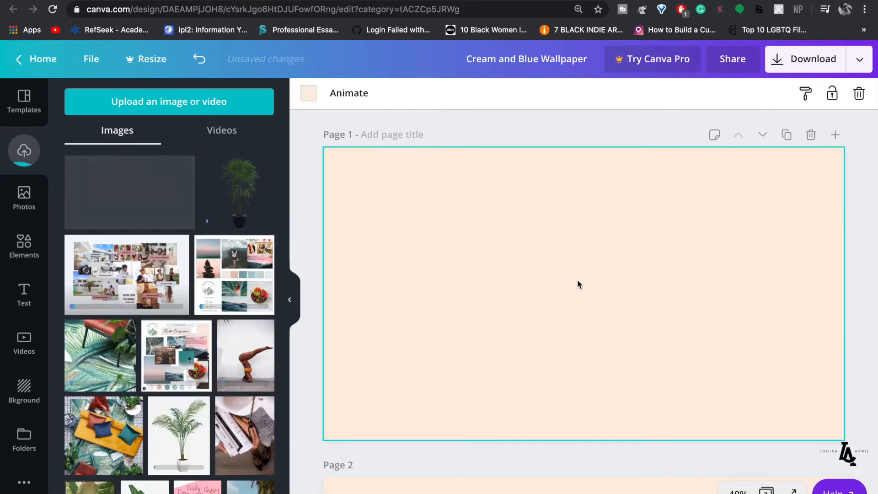
{"action": "key", "text": "Delete"}
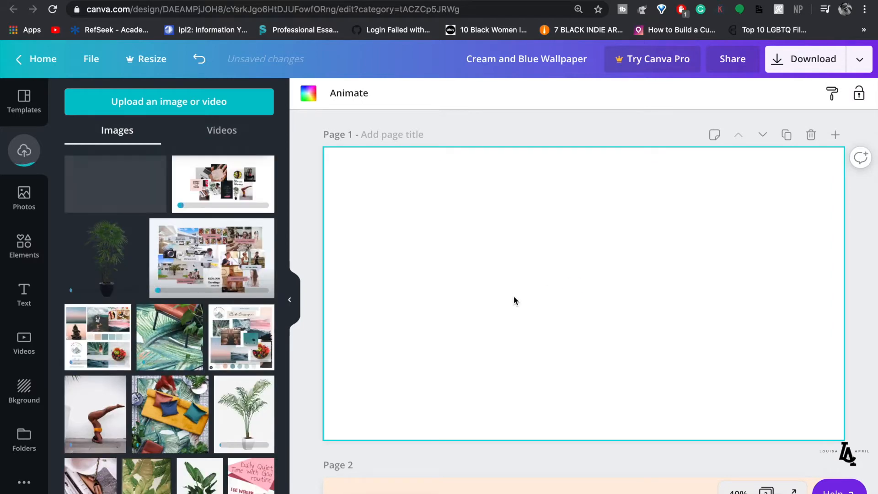
- Place the 'MONEY FLOWS easily TO ME' quote card from uploads on page 1
{"action": "scroll", "coordinate": [514, 295], "scroll_direction": "down", "scroll_amount": 6}
{"action": "scroll", "coordinate": [534, 272], "scroll_direction": "up", "scroll_amount": 5}
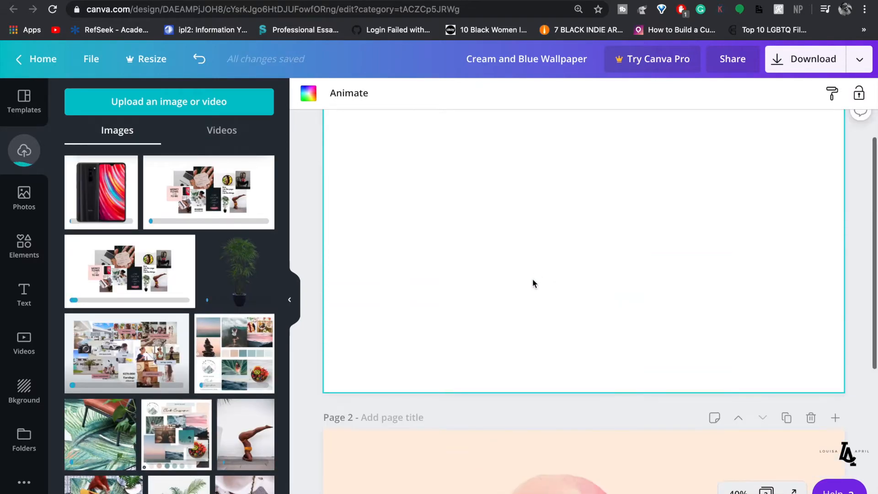
{"action": "scroll", "coordinate": [465, 259], "scroll_direction": "up", "scroll_amount": 1}
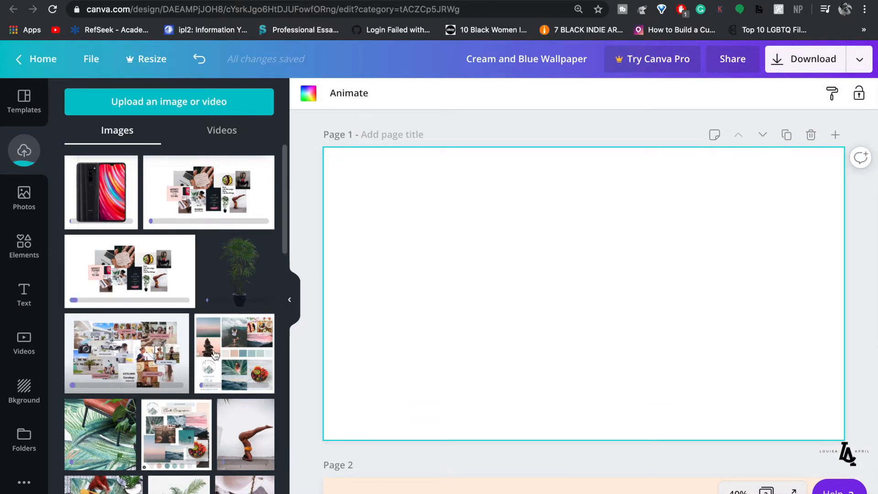
{"action": "scroll", "coordinate": [215, 354], "scroll_direction": "down", "scroll_amount": 1}
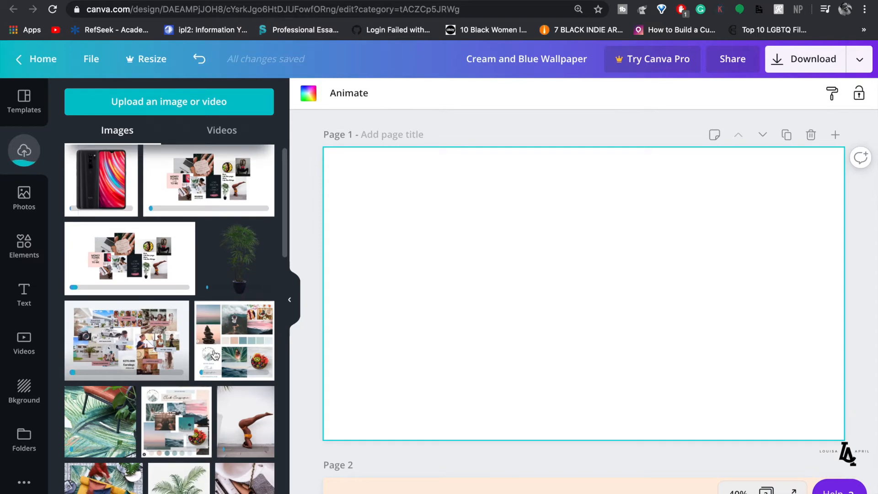
{"action": "scroll", "coordinate": [215, 355], "scroll_direction": "down", "scroll_amount": 5}
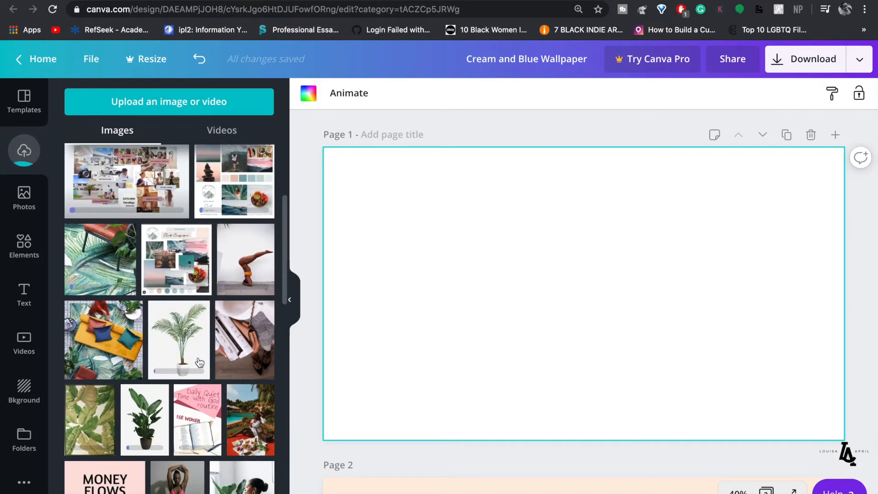
{"action": "scroll", "coordinate": [204, 351], "scroll_direction": "down", "scroll_amount": 5}
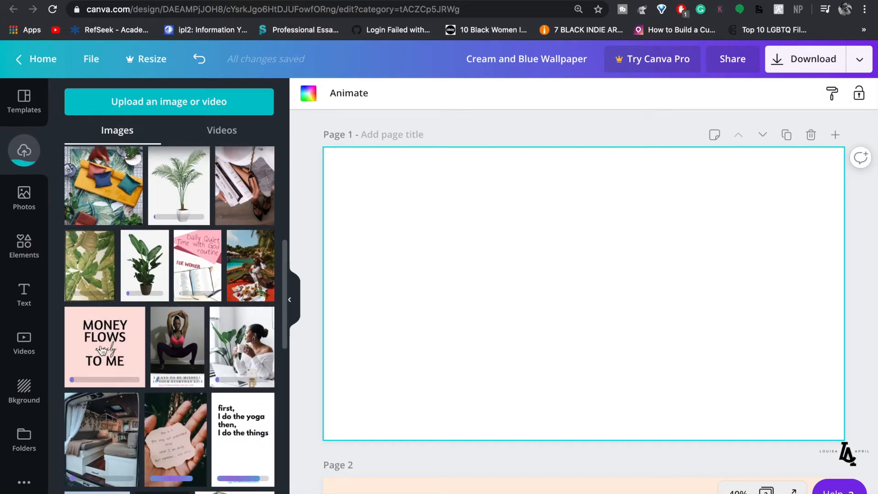
{"action": "left_click", "coordinate": [102, 351]}
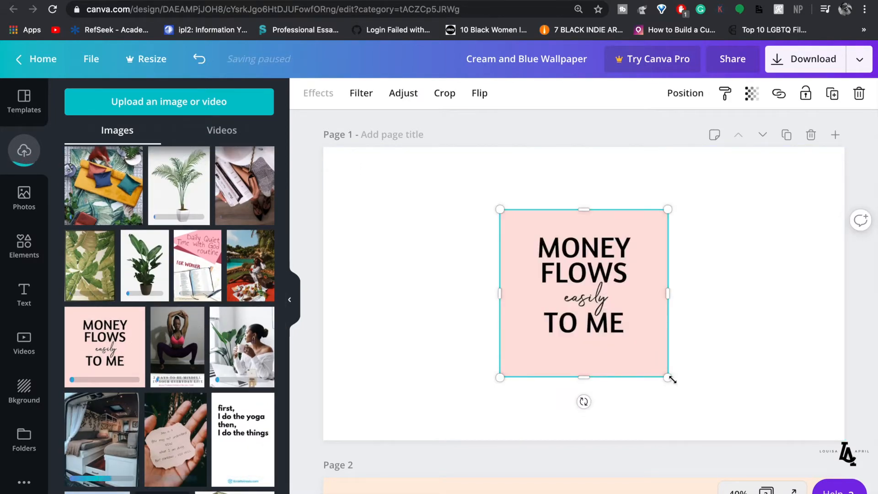
{"action": "left_click_drag", "start_coordinate": [609, 305], "coordinate": [589, 288]}
{"action": "left_click_drag", "start_coordinate": [551, 261], "coordinate": [412, 327]}
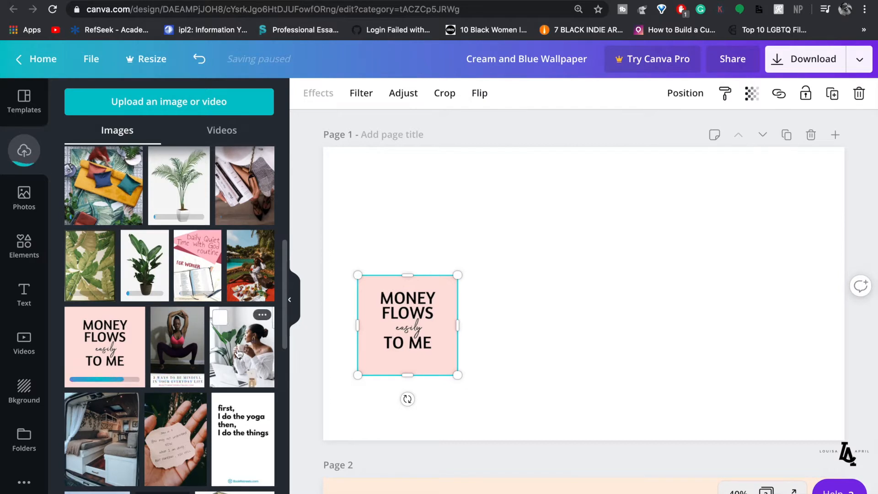
{"action": "left_click", "coordinate": [259, 345]}
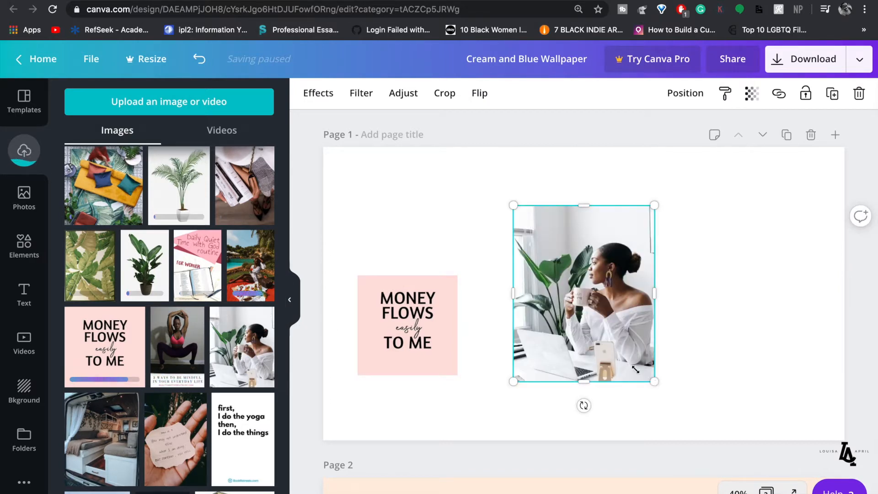
{"action": "left_click_drag", "start_coordinate": [615, 352], "coordinate": [625, 345]}
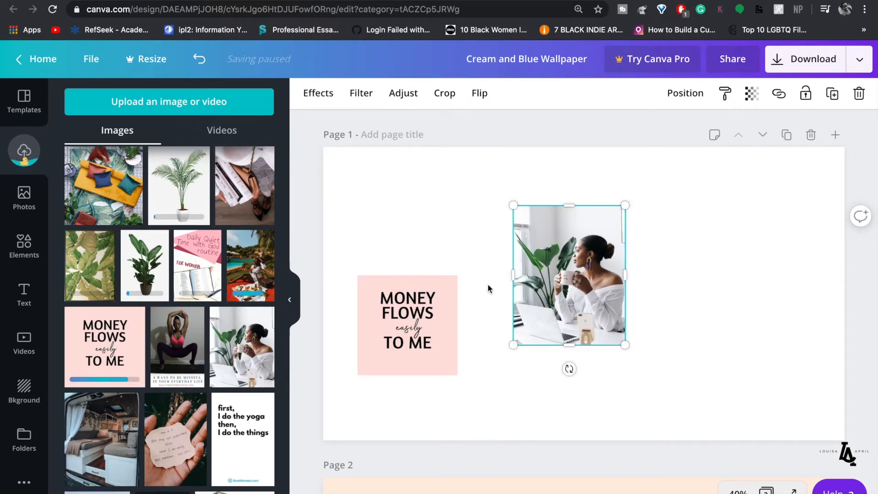
{"action": "left_click_drag", "start_coordinate": [568, 290], "coordinate": [461, 266]}
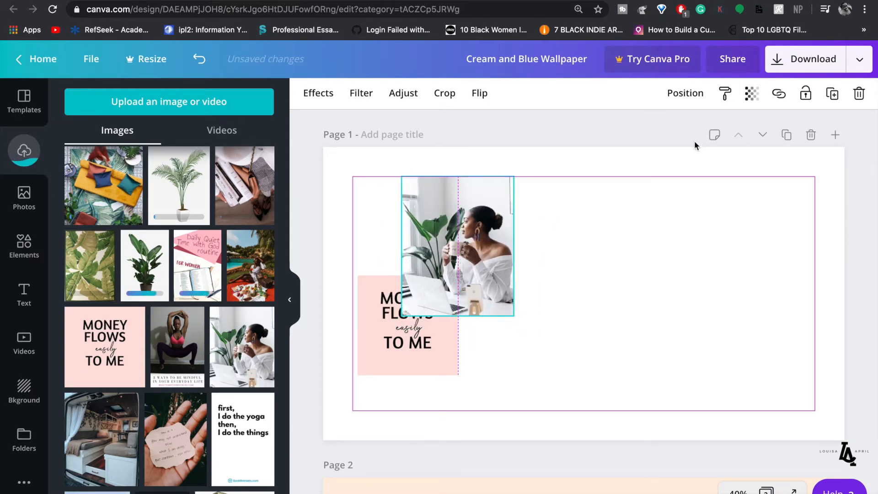
{"action": "left_click", "coordinate": [687, 93]}
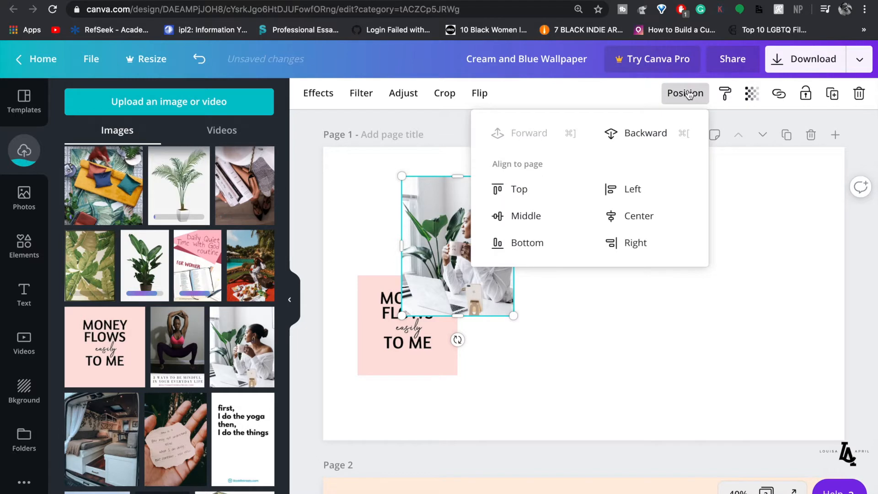
{"action": "left_click", "coordinate": [639, 135]}
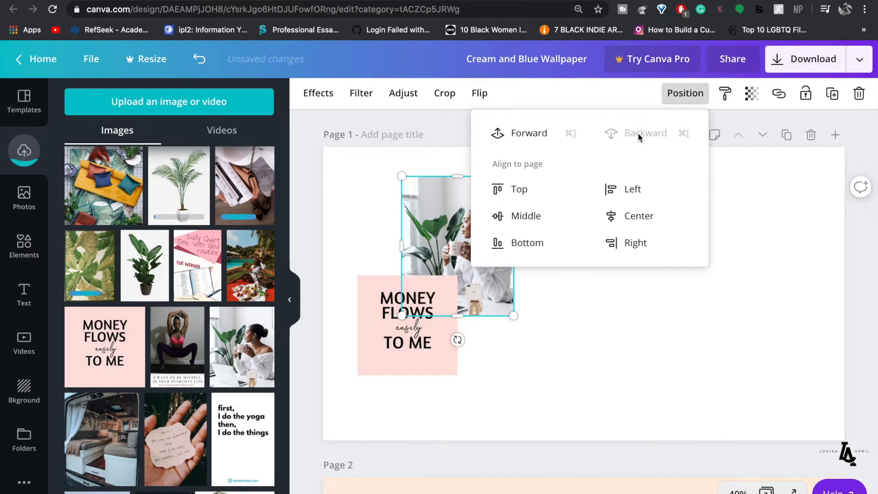
{"action": "left_click", "coordinate": [532, 351]}
{"action": "left_click", "coordinate": [468, 321]}
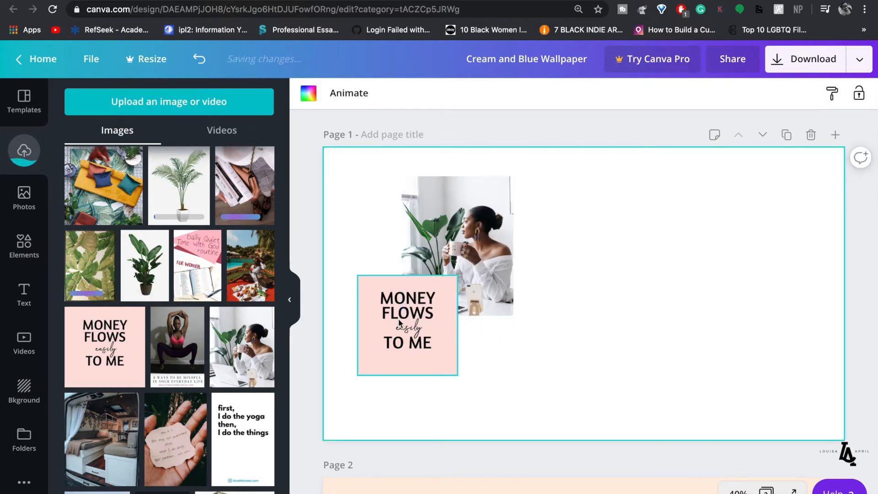
{"action": "left_click", "coordinate": [411, 314]}
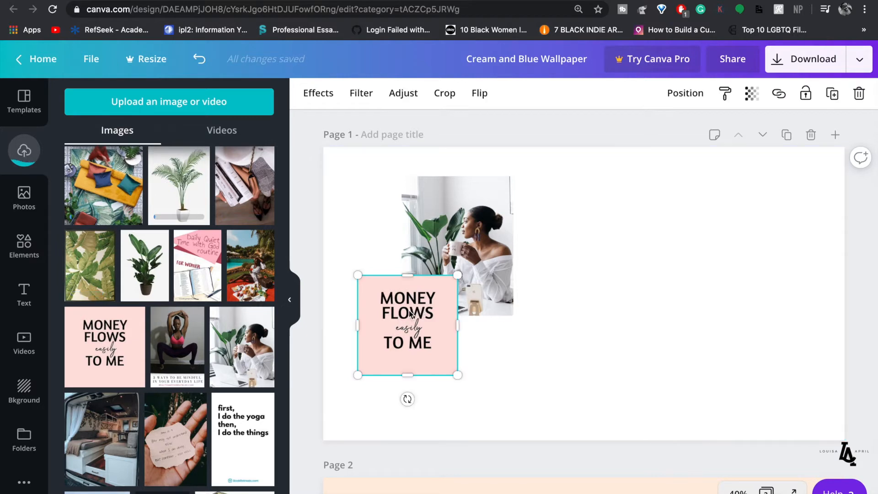
{"action": "left_click_drag", "start_coordinate": [405, 312], "coordinate": [394, 314]}
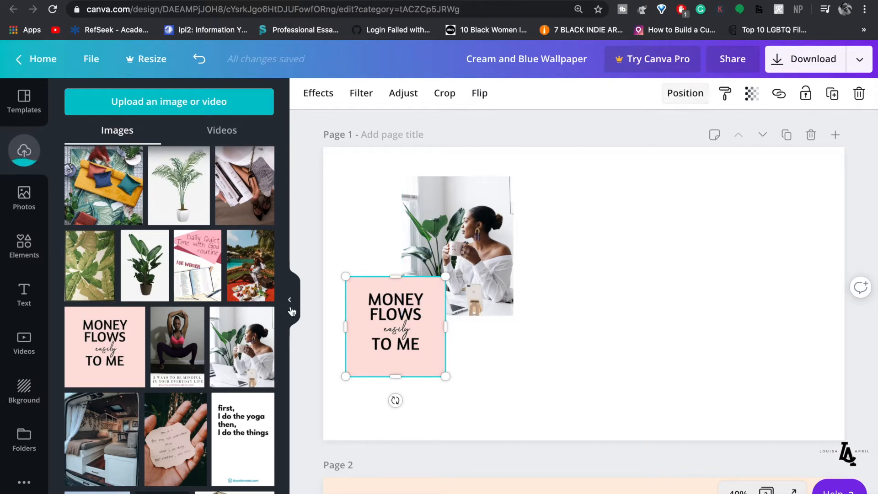
{"action": "scroll", "coordinate": [208, 353], "scroll_direction": "down", "scroll_amount": 2}
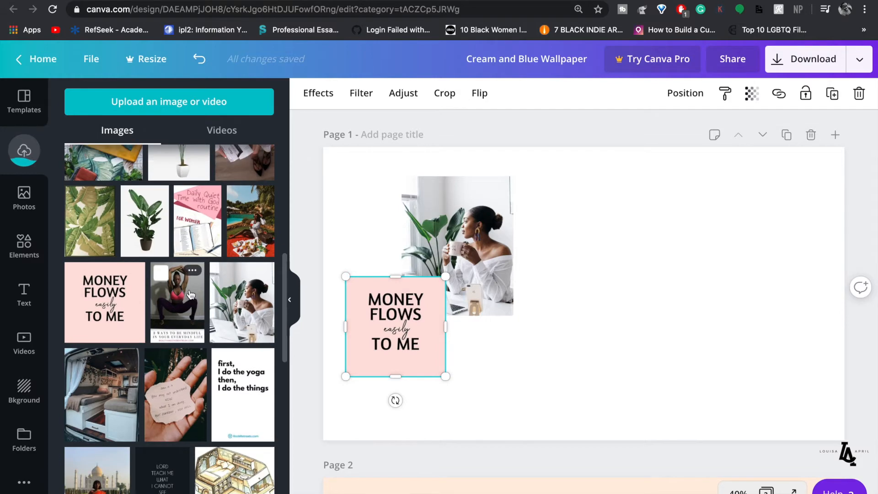
{"action": "scroll", "coordinate": [190, 290], "scroll_direction": "down", "scroll_amount": 2}
{"action": "scroll", "coordinate": [188, 287], "scroll_direction": "down", "scroll_amount": 2}
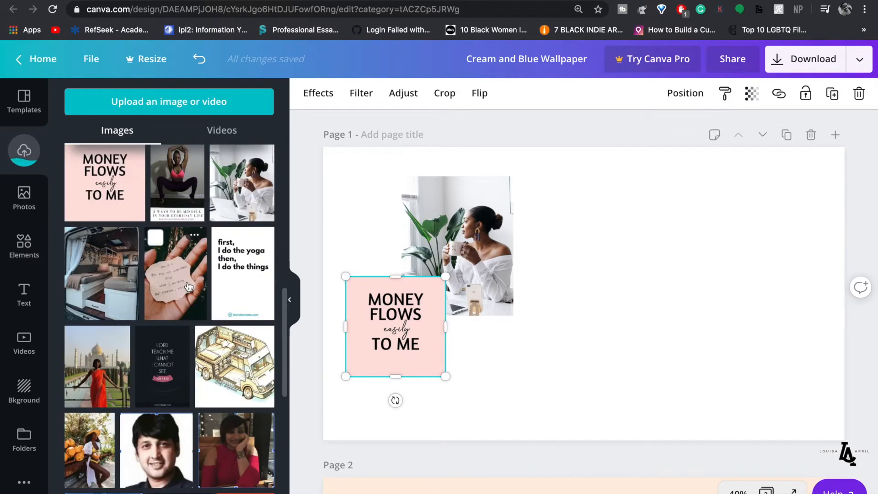
{"action": "scroll", "coordinate": [188, 287], "scroll_direction": "up", "scroll_amount": 8}
{"action": "scroll", "coordinate": [189, 287], "scroll_direction": "up", "scroll_amount": 5}
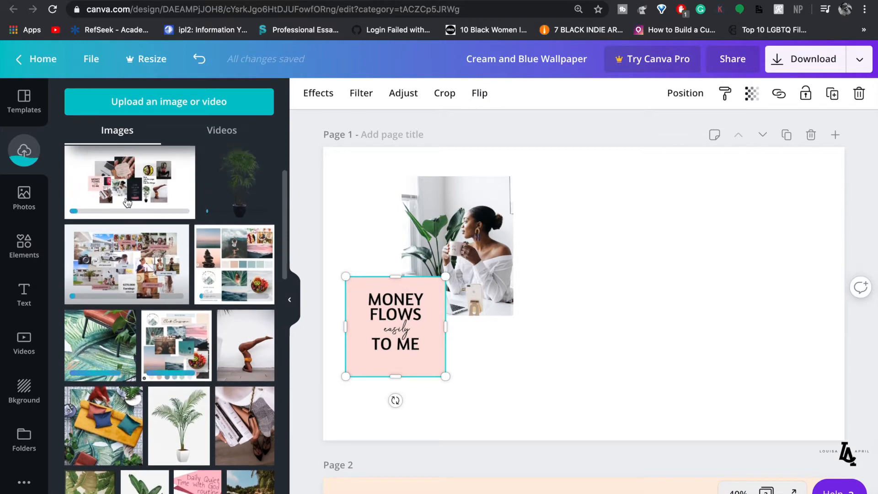
{"action": "scroll", "coordinate": [116, 200], "scroll_direction": "up", "scroll_amount": 1}
- Search stock Photos for 'laptop' and add the laptop-and-phone flat-lay photo
{"action": "left_click", "coordinate": [16, 202]}
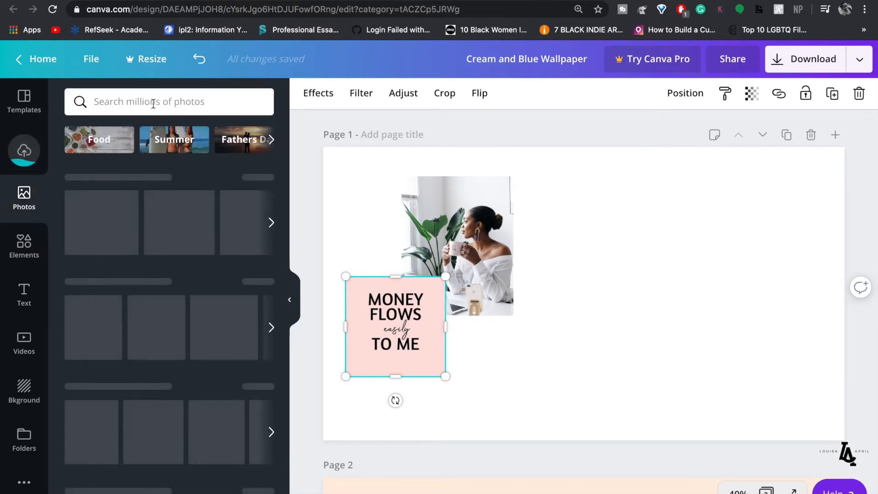
{"action": "left_click", "coordinate": [153, 103]}
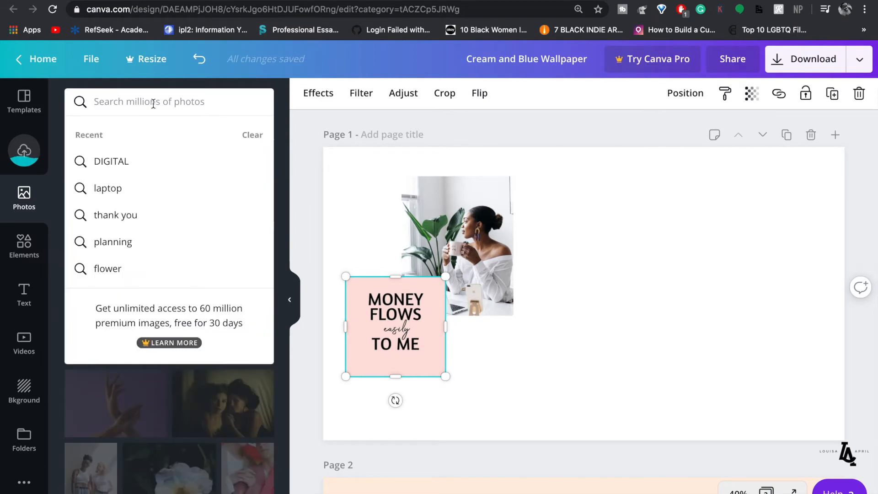
{"action": "left_click", "coordinate": [108, 189]}
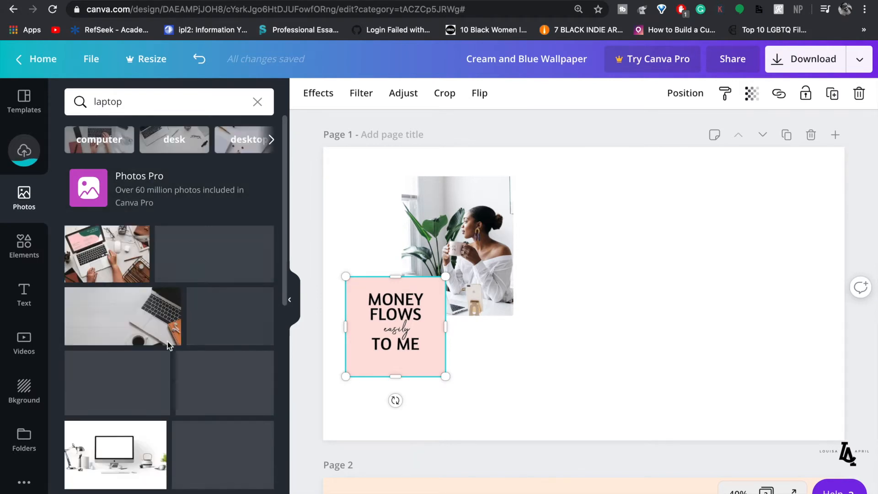
{"action": "scroll", "coordinate": [167, 343], "scroll_direction": "down", "scroll_amount": 2}
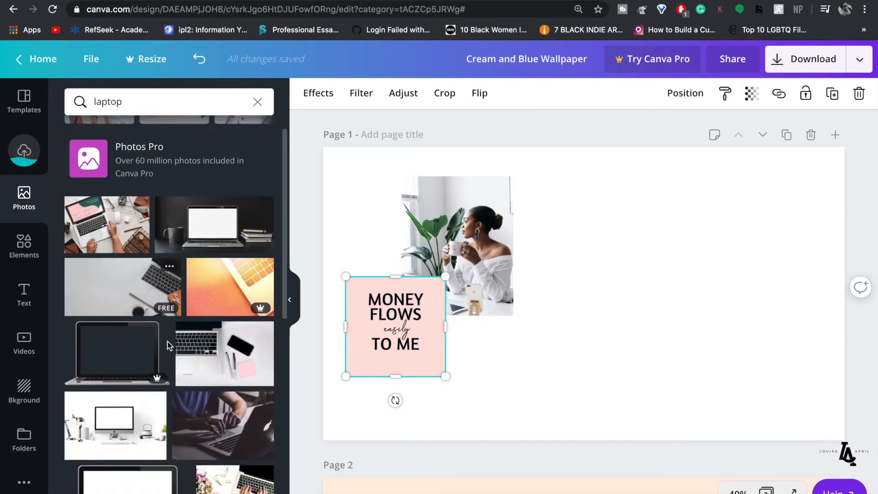
{"action": "scroll", "coordinate": [168, 342], "scroll_direction": "down", "scroll_amount": 4}
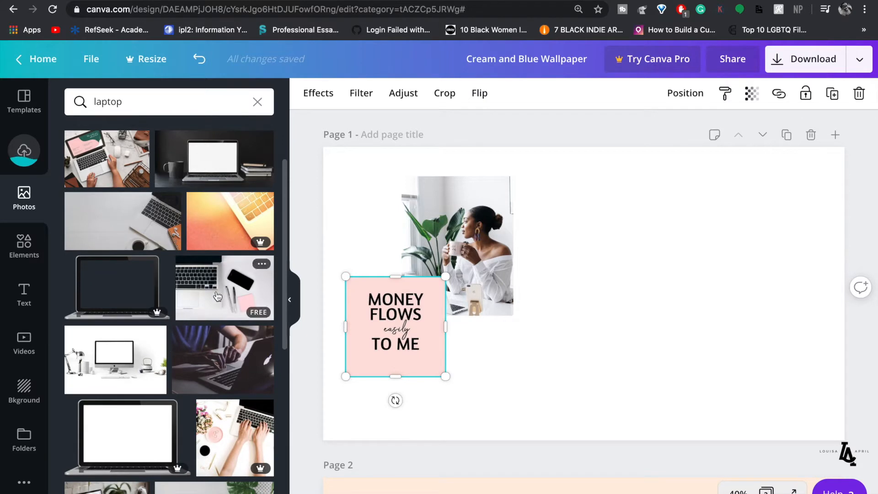
{"action": "left_click", "coordinate": [216, 290]}
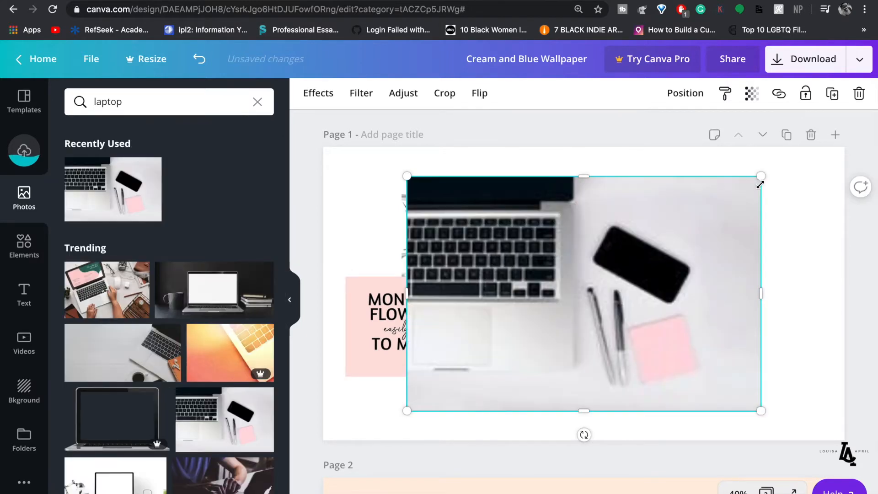
- Shrink and trim the laptop photo beneath the woman with coffee
{"action": "left_click_drag", "start_coordinate": [686, 202], "coordinate": [608, 325]}
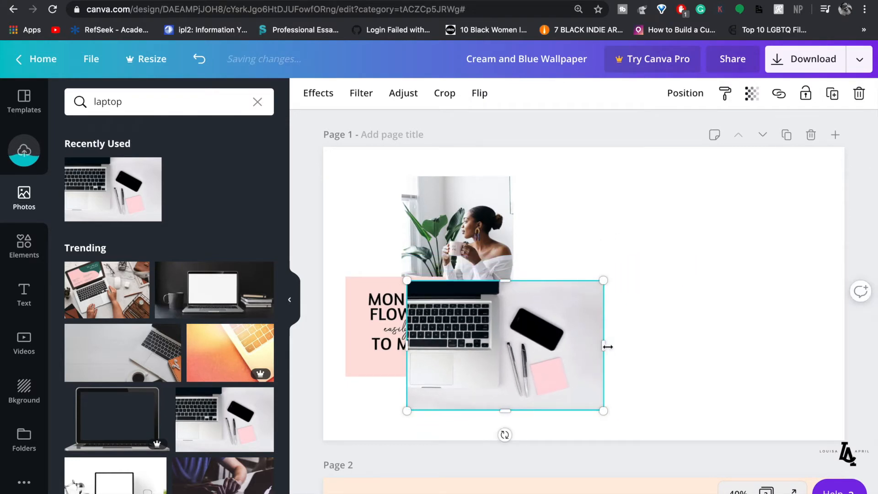
{"action": "left_click_drag", "start_coordinate": [576, 347], "coordinate": [550, 413]}
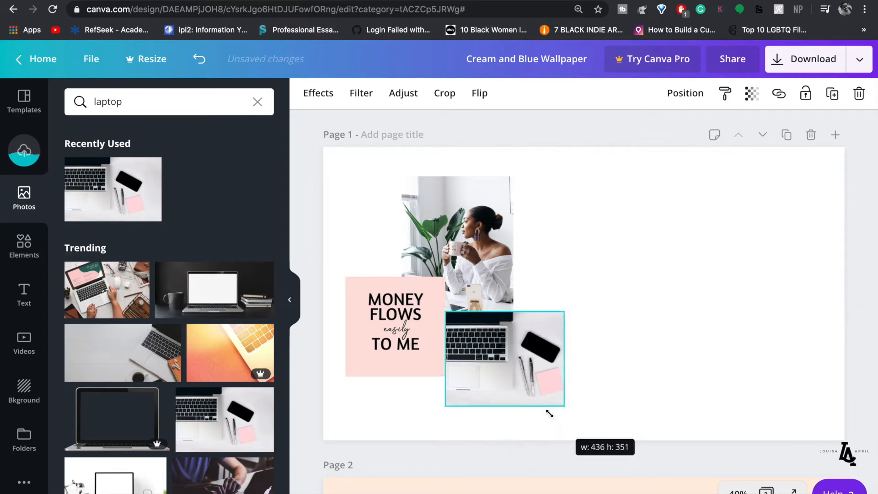
{"action": "left_click_drag", "start_coordinate": [604, 372], "coordinate": [593, 366]}
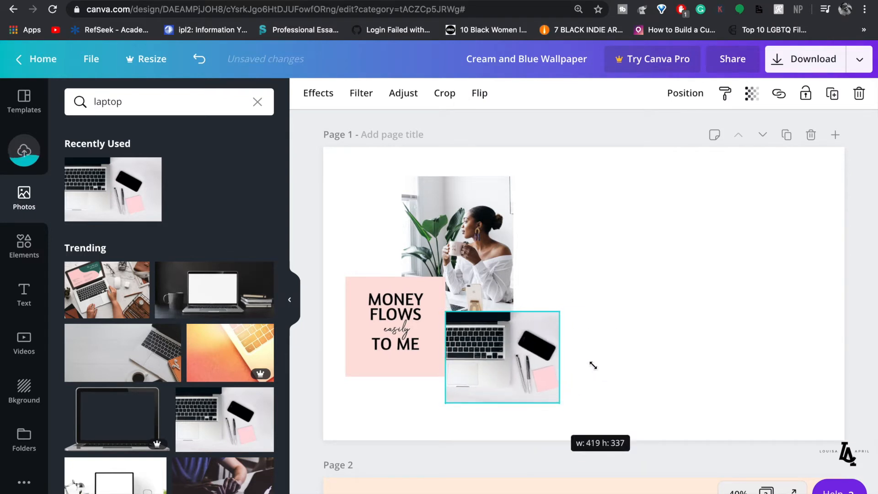
{"action": "left_click", "coordinate": [596, 337]}
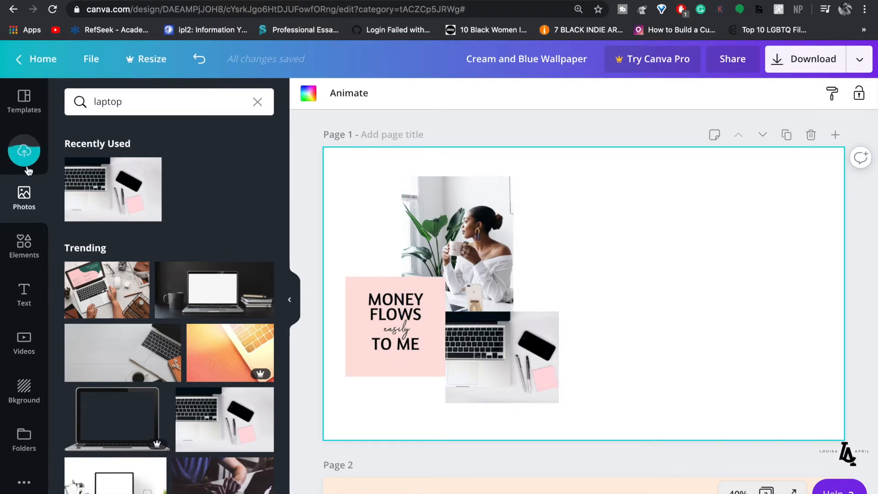
- Add the headstand yoga photo from Uploads, shrink it, and move it beside the woman photo
{"action": "left_click", "coordinate": [26, 159]}
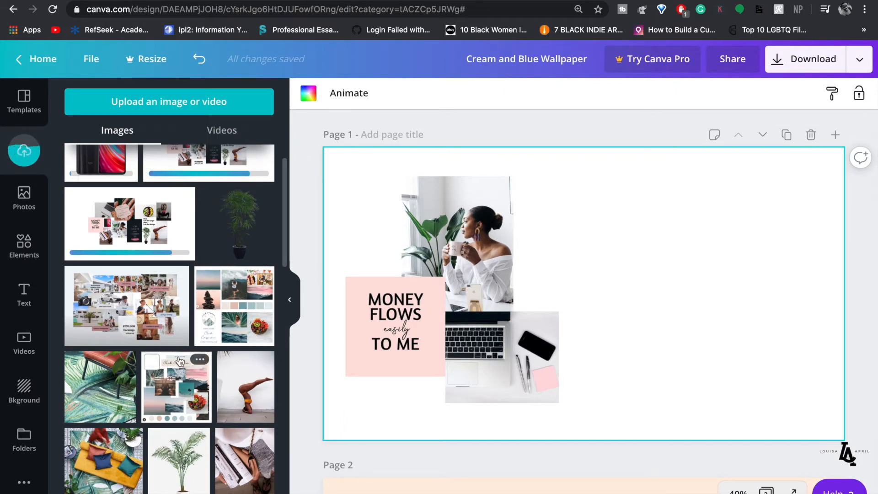
{"action": "scroll", "coordinate": [205, 356], "scroll_direction": "down", "scroll_amount": 2}
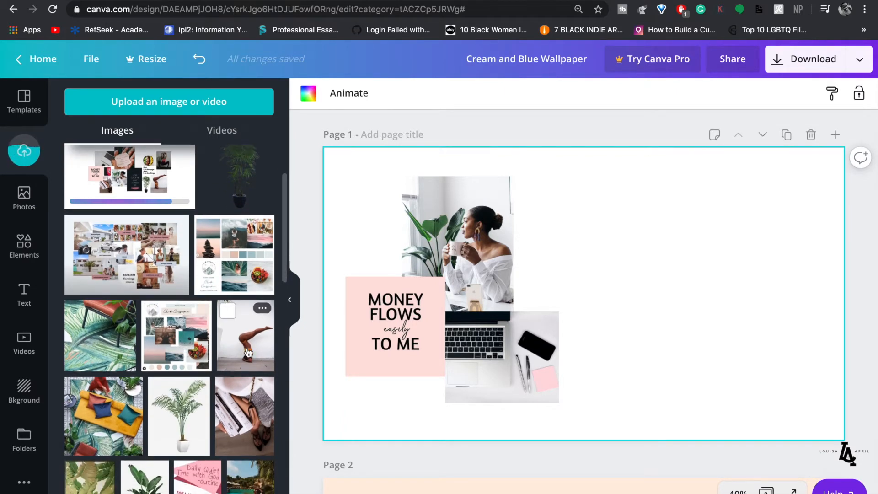
{"action": "left_click", "coordinate": [247, 352]}
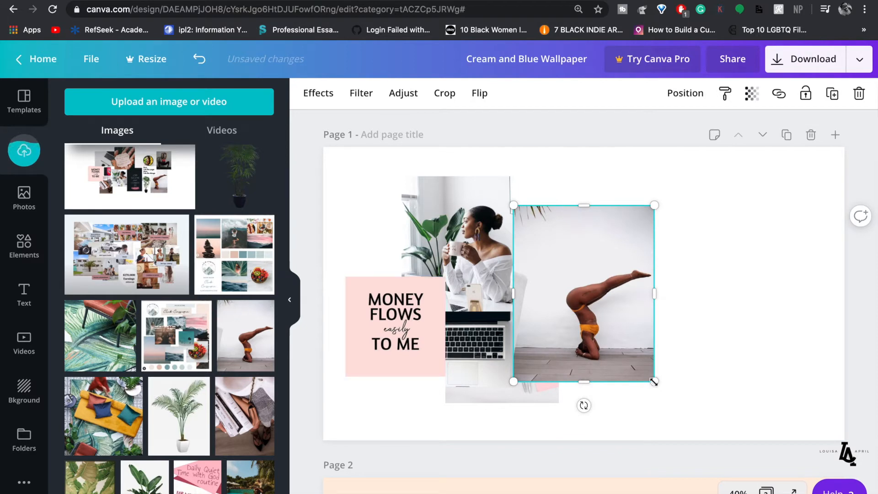
{"action": "left_click_drag", "start_coordinate": [601, 322], "coordinate": [592, 304]}
{"action": "mouse_move", "coordinate": [553, 233]}
{"action": "left_mouse_down"}
{"action": "mouse_move", "coordinate": [552, 196]}
{"action": "mouse_move", "coordinate": [553, 215]}
{"action": "left_mouse_up"}
{"action": "left_click", "coordinate": [636, 250]}
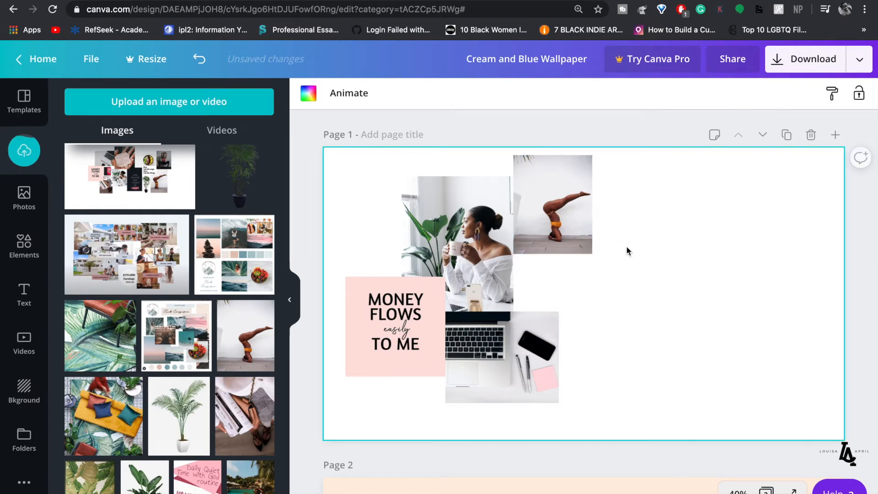
{"action": "left_click", "coordinate": [561, 188]}
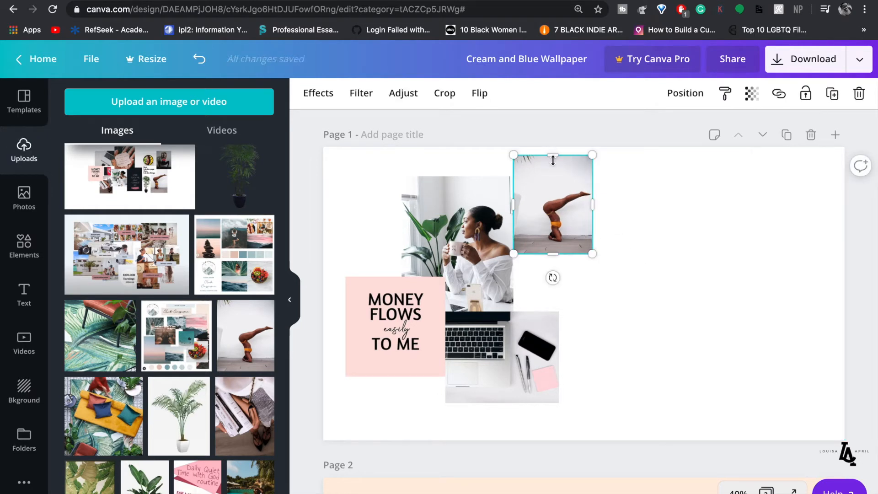
- Crop the headstand photo, trimming its top and enlarging the image within the frame
{"action": "left_click_drag", "start_coordinate": [553, 164], "coordinate": [553, 166]}
{"action": "left_click", "coordinate": [630, 210]}
{"action": "left_click", "coordinate": [559, 215]}
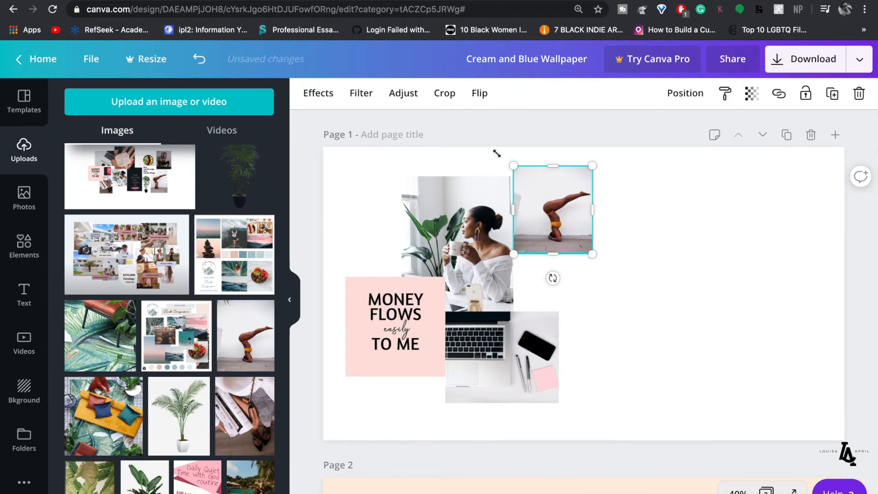
{"action": "left_click", "coordinate": [445, 95]}
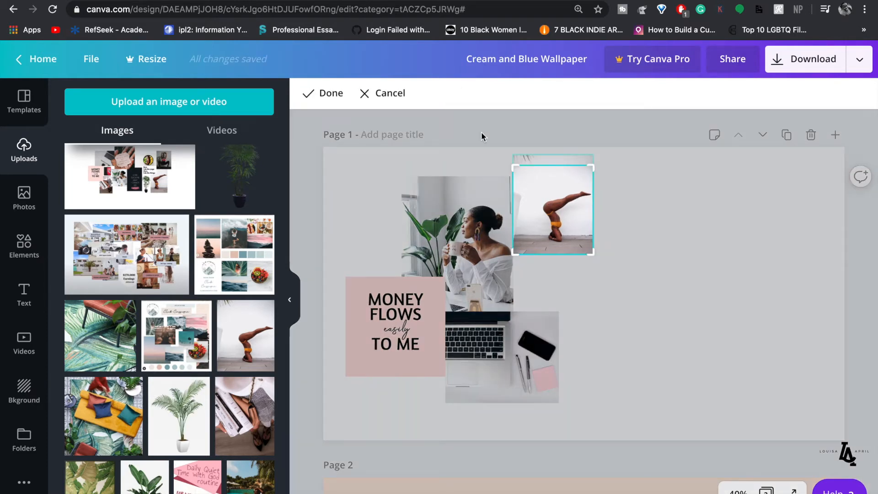
{"action": "left_click_drag", "start_coordinate": [512, 167], "coordinate": [455, 123]}
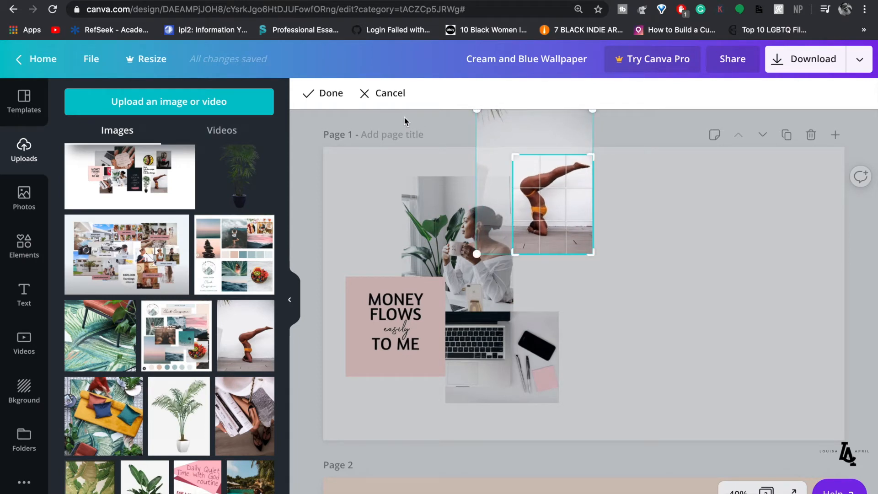
{"action": "left_click", "coordinate": [337, 100]}
{"action": "left_click", "coordinate": [630, 210]}
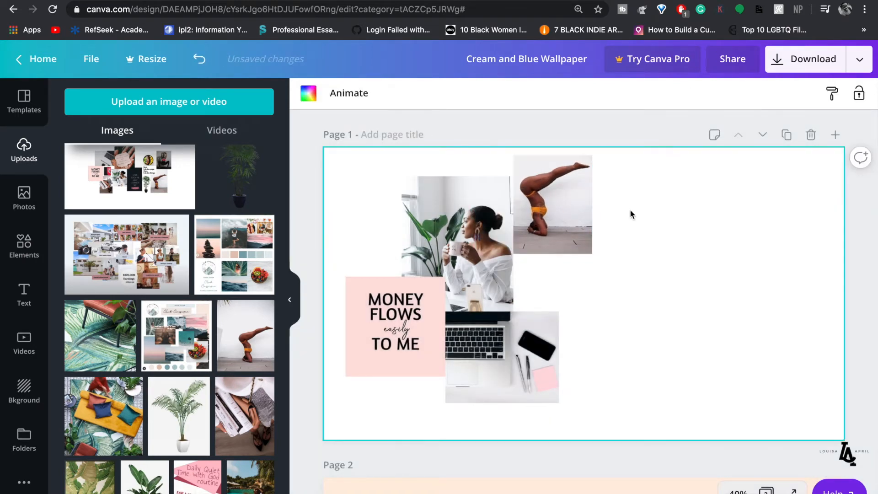
{"action": "scroll", "coordinate": [245, 361], "scroll_direction": "down", "scroll_amount": 2}
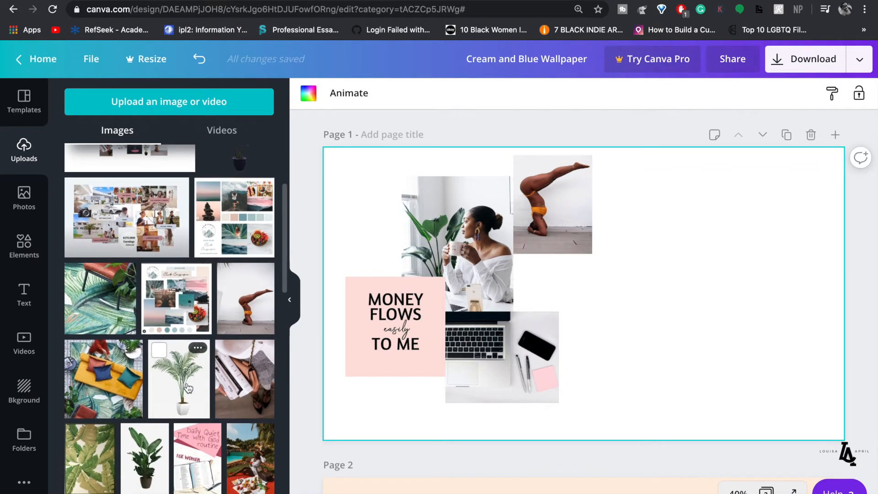
- Add the books-and-shoes photo beneath the headstand, shrinking it and trimming its top and bottom
{"action": "left_click", "coordinate": [250, 385]}
{"action": "left_click_drag", "start_coordinate": [633, 368], "coordinate": [635, 362]}
{"action": "left_click_drag", "start_coordinate": [579, 353], "coordinate": [578, 305]}
{"action": "left_click_drag", "start_coordinate": [577, 225], "coordinate": [561, 276]}
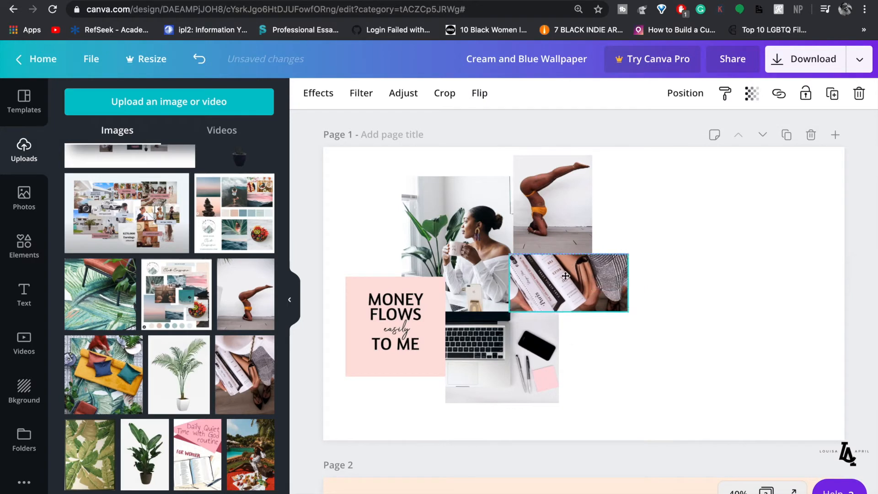
{"action": "left_click_drag", "start_coordinate": [600, 307], "coordinate": [549, 311]}
{"action": "left_click", "coordinate": [636, 320]}
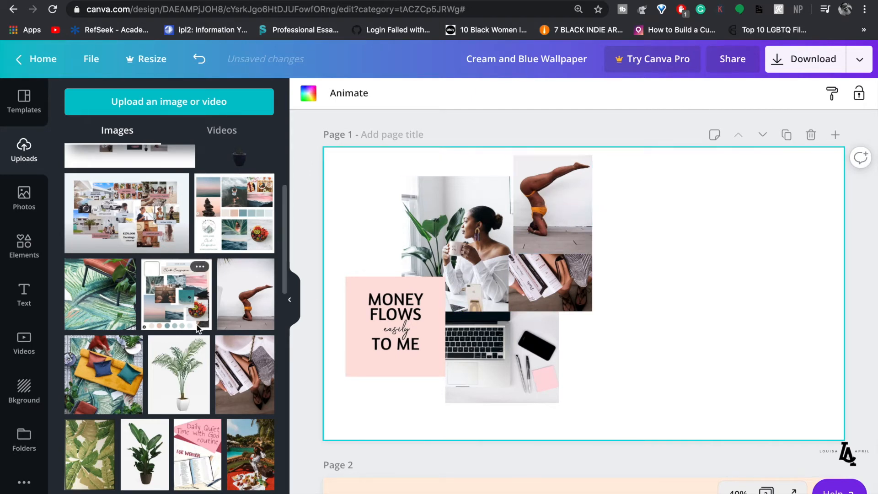
- Add the squatting yoga photo, crop off its caption, and place it right of the headstand
{"action": "scroll", "coordinate": [196, 325], "scroll_direction": "down", "scroll_amount": 3}
{"action": "left_click", "coordinate": [177, 402]}
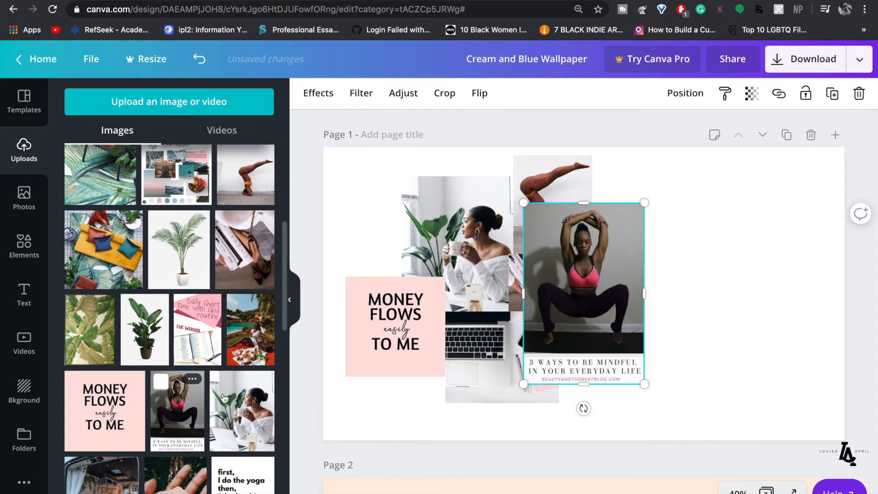
{"action": "left_click_drag", "start_coordinate": [587, 366], "coordinate": [586, 357]}
{"action": "left_click_drag", "start_coordinate": [594, 285], "coordinate": [659, 267]}
{"action": "left_click", "coordinate": [758, 303]}
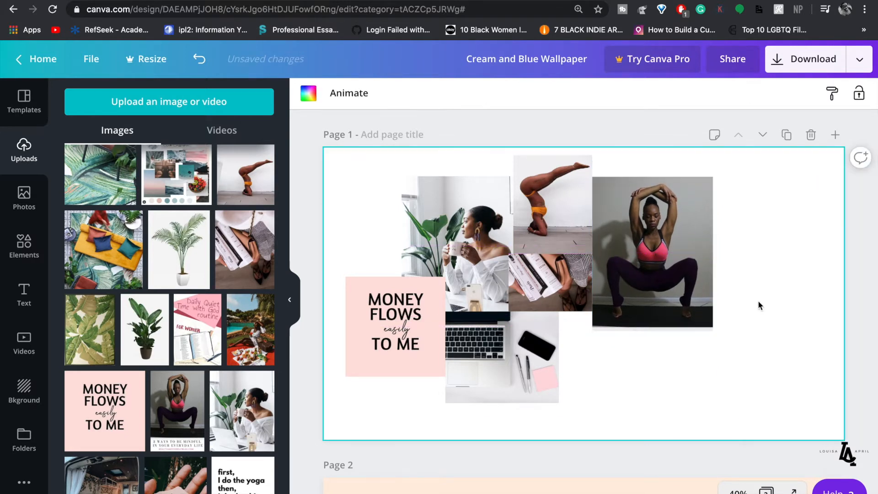
{"action": "scroll", "coordinate": [160, 381], "scroll_direction": "down", "scroll_amount": 1}
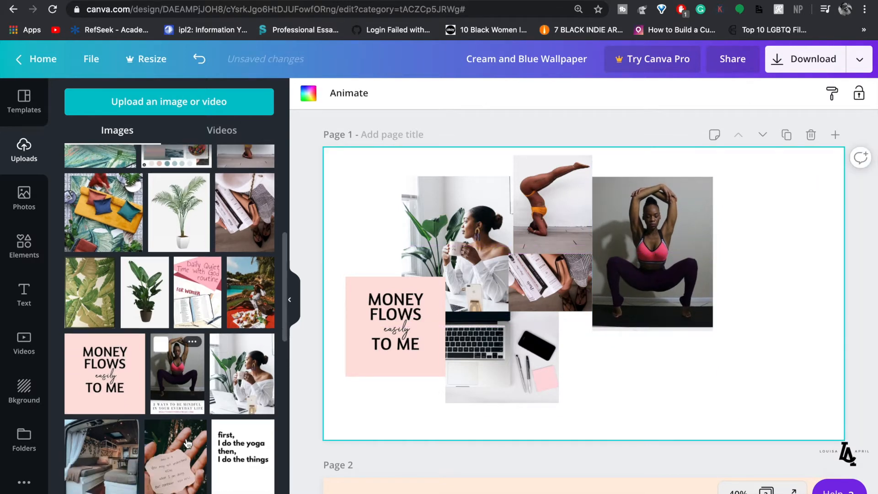
{"action": "left_click", "coordinate": [237, 462]}
{"action": "left_click_drag", "start_coordinate": [584, 349], "coordinate": [581, 302]}
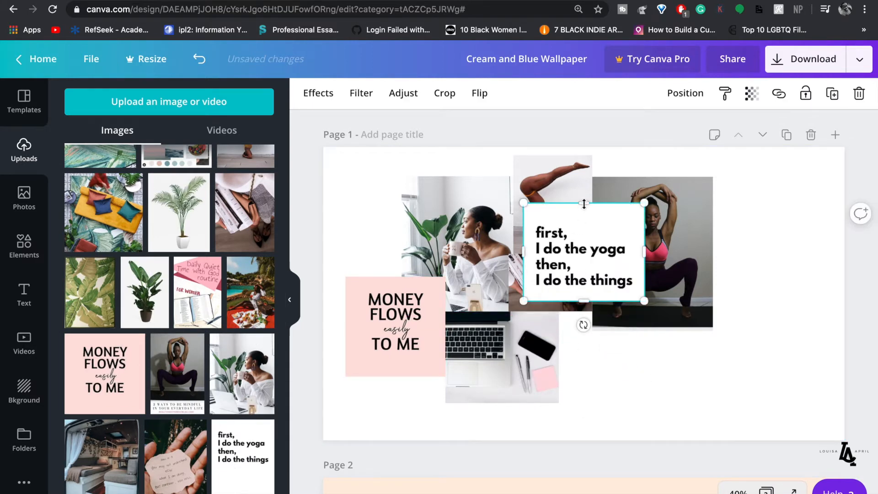
{"action": "left_click_drag", "start_coordinate": [584, 210], "coordinate": [584, 223]}
{"action": "left_click", "coordinate": [726, 353]}
{"action": "left_click_drag", "start_coordinate": [579, 267], "coordinate": [742, 205]}
{"action": "left_click", "coordinate": [745, 306]}
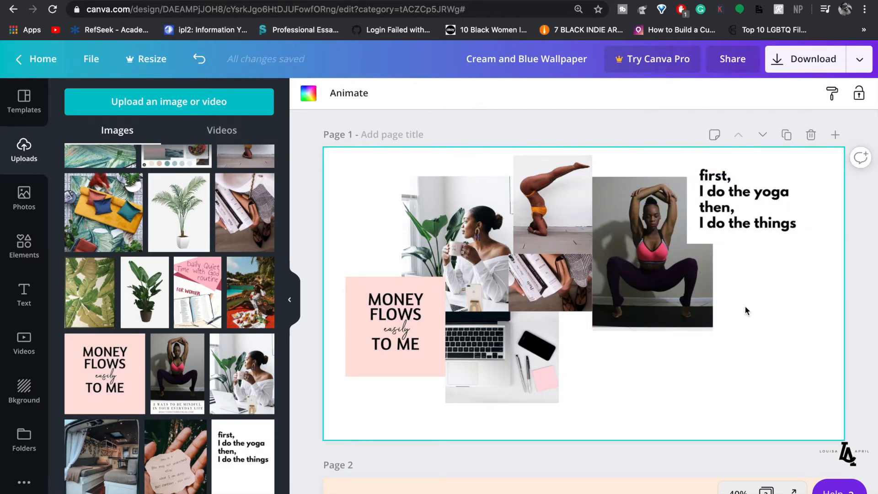
{"action": "left_click", "coordinate": [735, 228]}
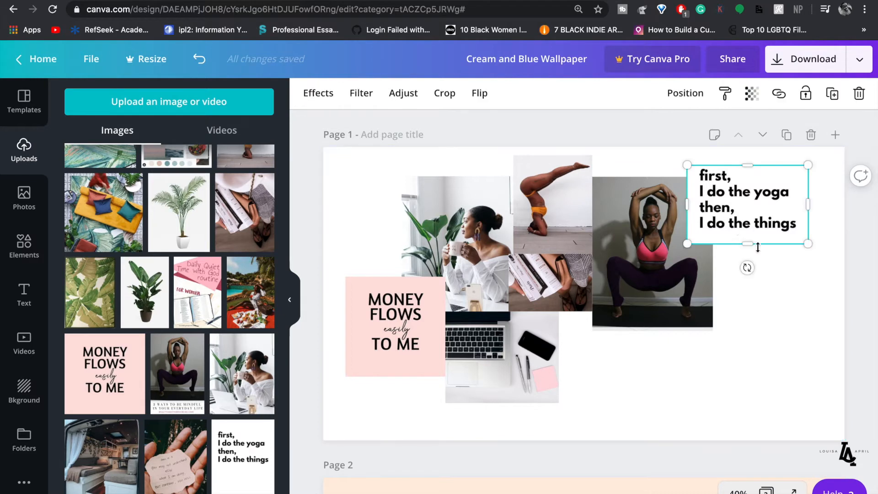
{"action": "left_click", "coordinate": [763, 295]}
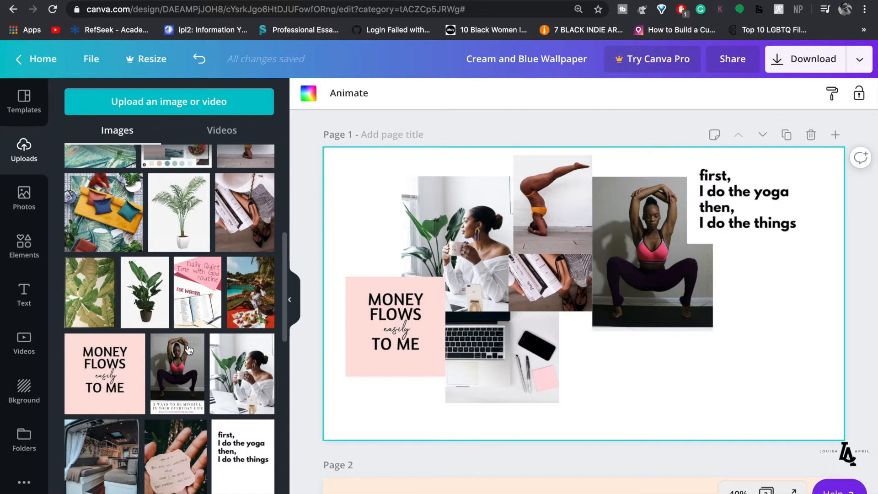
{"action": "scroll", "coordinate": [183, 339], "scroll_direction": "up", "scroll_amount": 2}
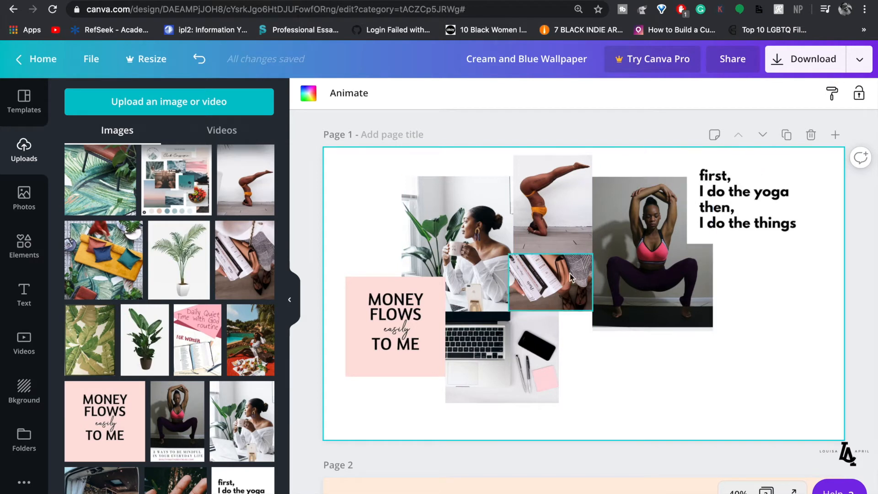
- Add the picnic photo, moving it to the collage's lower right and shrinking it
{"action": "scroll", "coordinate": [206, 397], "scroll_direction": "down", "scroll_amount": 2}
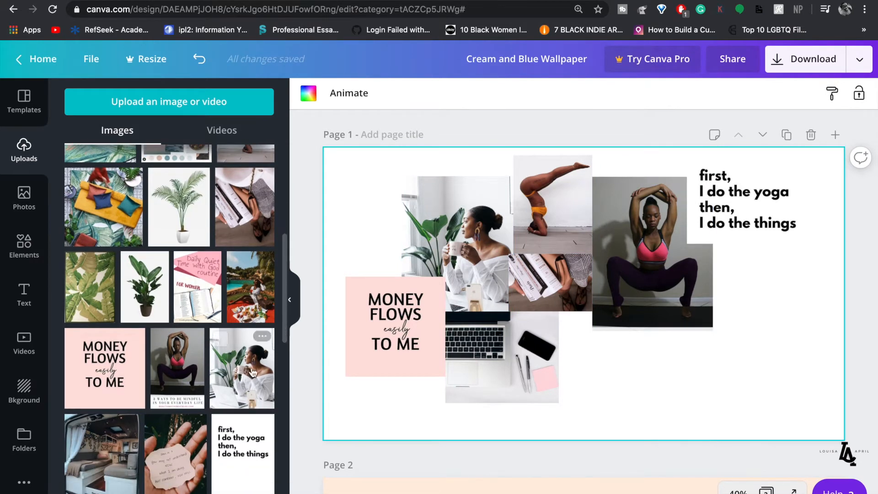
{"action": "left_click", "coordinate": [251, 300]}
{"action": "left_click_drag", "start_coordinate": [598, 304], "coordinate": [781, 348]}
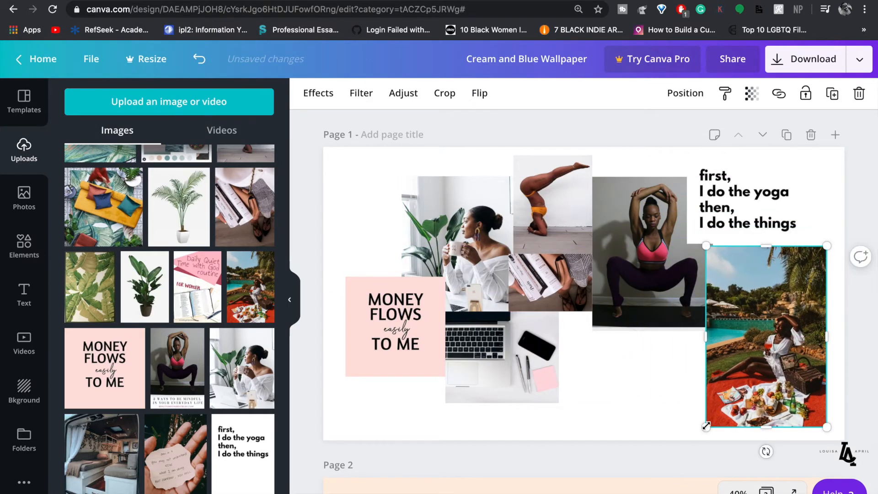
{"action": "left_click_drag", "start_coordinate": [736, 365], "coordinate": [713, 417]}
- Place the Taj Mahal photo beside it and shorten it from top and bottom
{"action": "scroll", "coordinate": [172, 426], "scroll_direction": "down", "scroll_amount": 4}
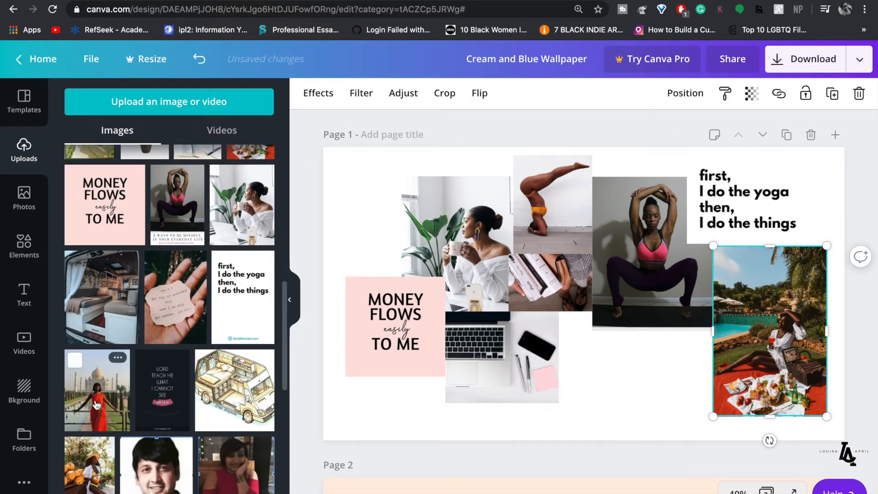
{"action": "left_click_drag", "start_coordinate": [97, 405], "coordinate": [583, 302]}
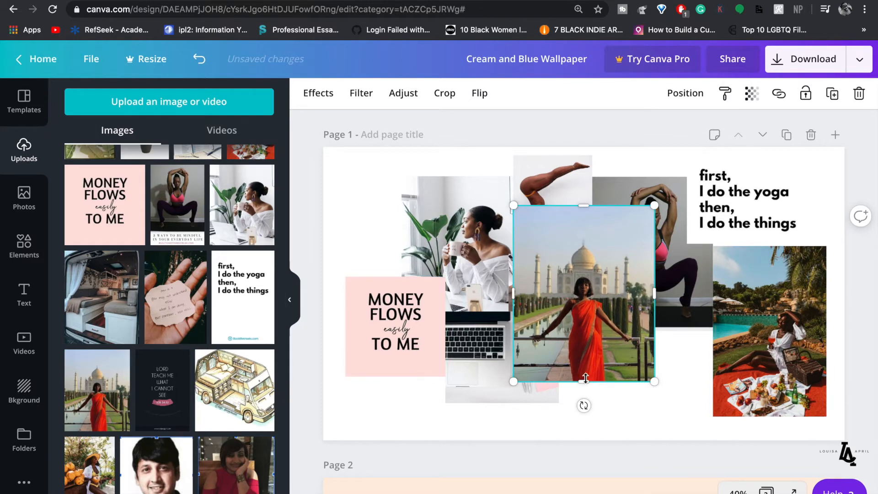
{"action": "left_click_drag", "start_coordinate": [583, 362], "coordinate": [643, 365]}
{"action": "left_click_drag", "start_coordinate": [640, 305], "coordinate": [639, 327]}
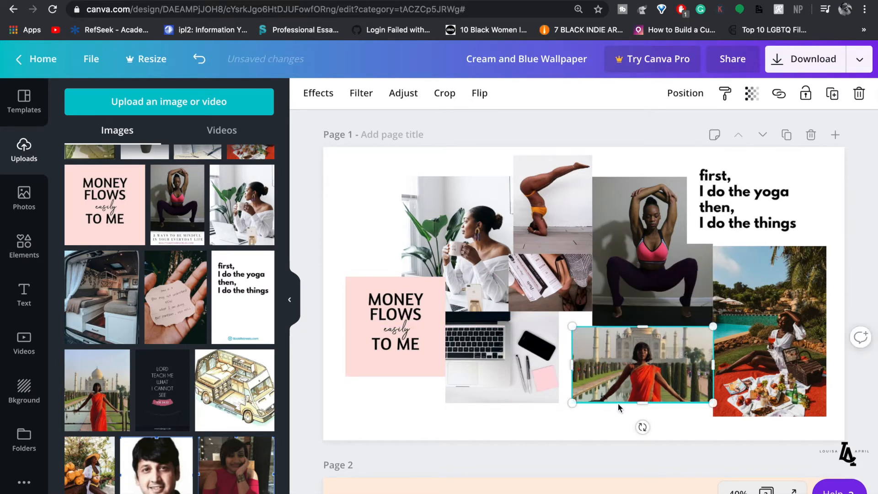
{"action": "left_click", "coordinate": [593, 409]}
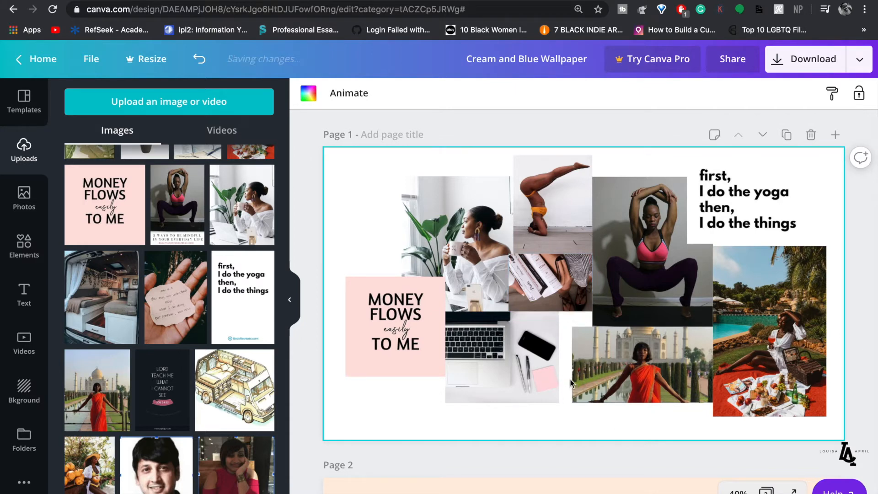
- Add the plant photo in the lower middle, send it back three layers, and shrink it
{"action": "scroll", "coordinate": [185, 340], "scroll_direction": "up", "scroll_amount": 4}
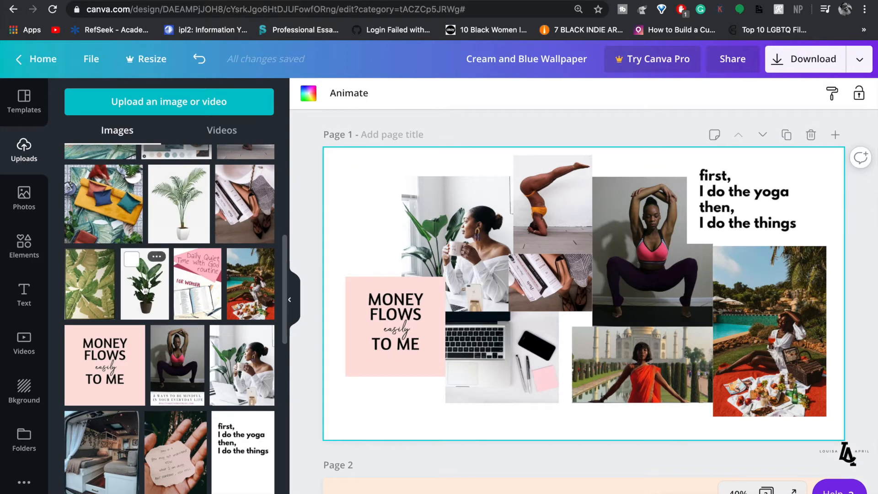
{"action": "left_click", "coordinate": [144, 290]}
{"action": "left_click_drag", "start_coordinate": [571, 323], "coordinate": [559, 381]}
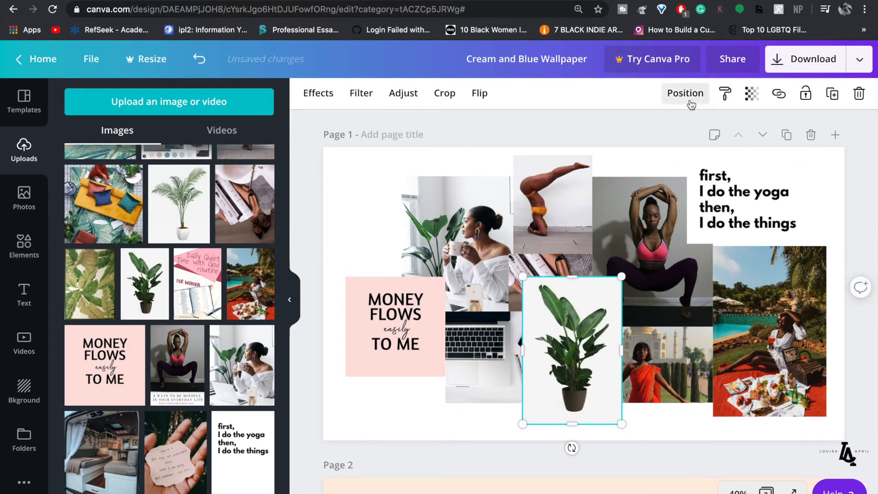
{"action": "left_click", "coordinate": [687, 96]}
{"action": "left_click", "coordinate": [646, 134]}
{"action": "left_click", "coordinate": [646, 134]}
{"action": "left_click", "coordinate": [646, 134]}
{"action": "left_click", "coordinate": [646, 133]}
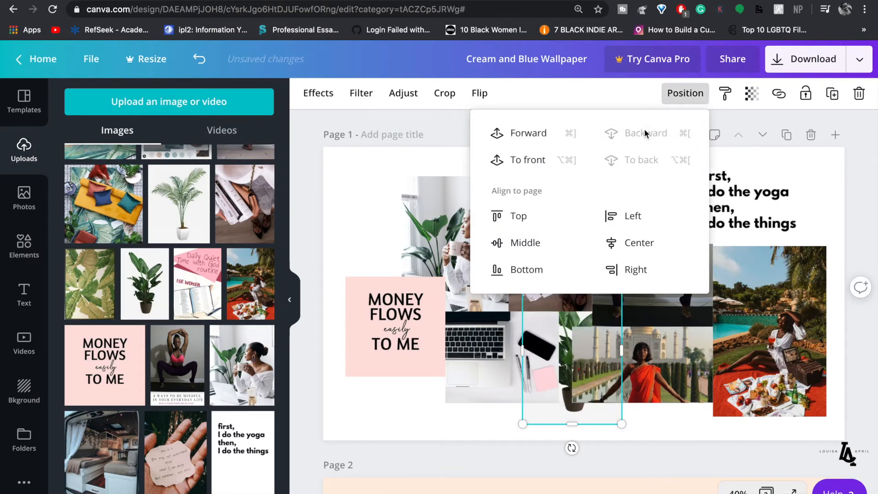
{"action": "left_click", "coordinate": [658, 410]}
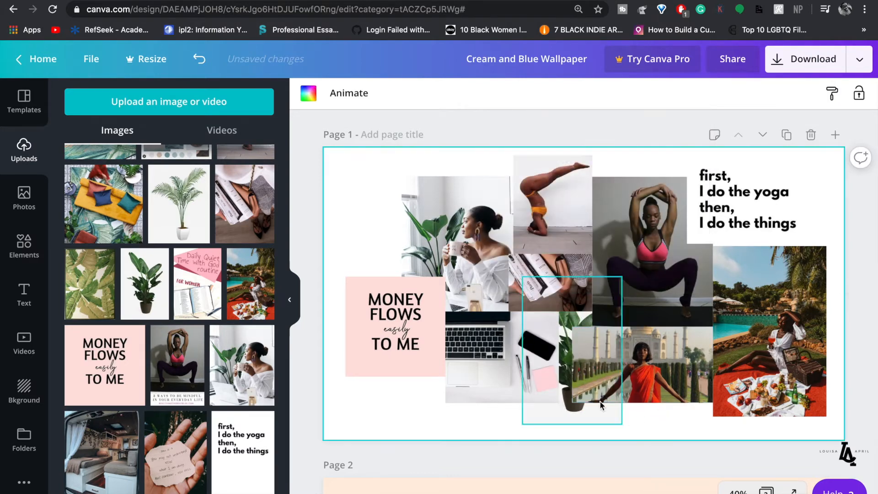
{"action": "left_click", "coordinate": [613, 421]}
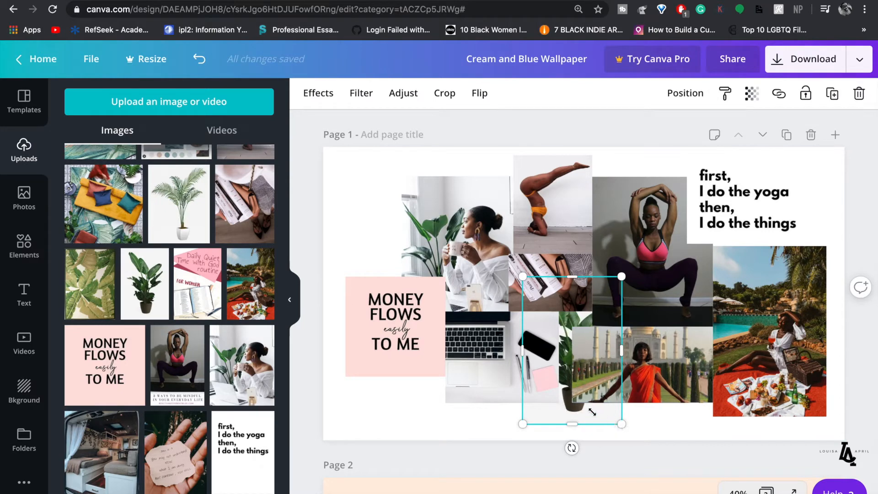
{"action": "left_click_drag", "start_coordinate": [593, 412], "coordinate": [580, 401]}
- Narrow the Taj Mahal and laptop photos and nudge the plant photo slightly left
{"action": "left_click", "coordinate": [629, 375]}
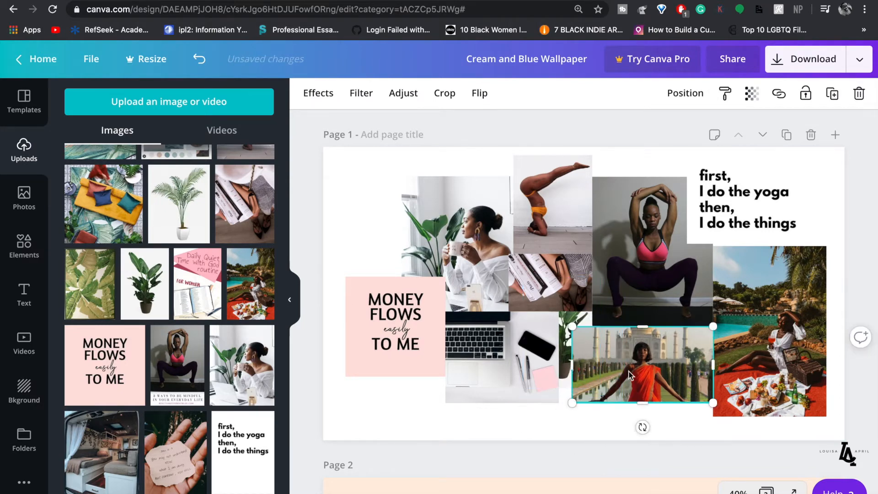
{"action": "left_click_drag", "start_coordinate": [582, 367], "coordinate": [590, 387]}
{"action": "left_click", "coordinate": [593, 401]}
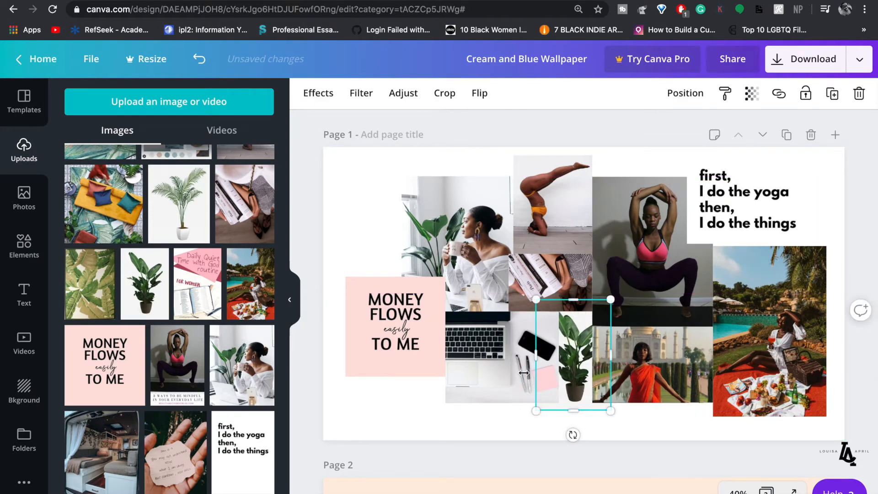
{"action": "left_click", "coordinate": [517, 372]}
{"action": "left_click_drag", "start_coordinate": [552, 358], "coordinate": [531, 389]}
{"action": "left_click", "coordinate": [569, 387]}
{"action": "key", "text": "Left"}
{"action": "key", "text": "Left"}
{"action": "key", "text": "Left"}
{"action": "key", "text": "Left"}
{"action": "key", "text": "Left"}
{"action": "key", "text": "Left"}
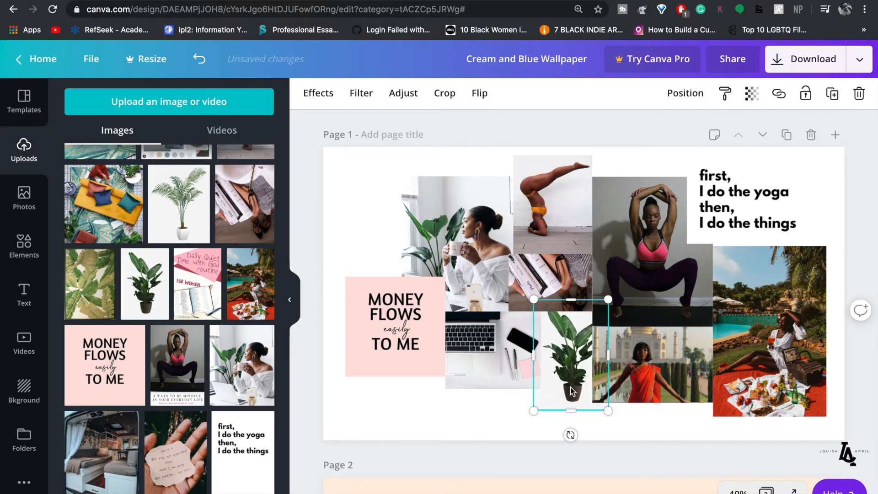
{"action": "key", "text": "Left"}
{"action": "key", "text": "Left"}
{"action": "key", "text": "Left"}
{"action": "key", "text": "Left"}
{"action": "key", "text": "Left"}
{"action": "key", "text": "Left"}
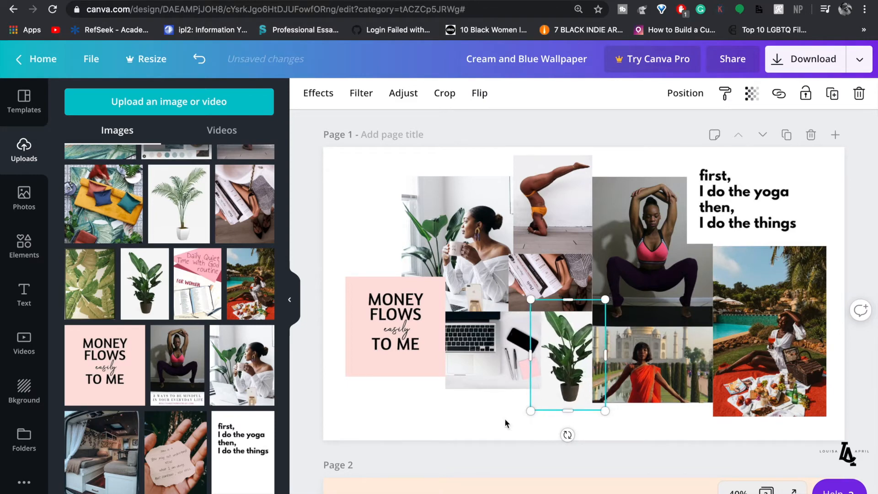
- Select all collage pieces, scale the group down, and shift it slightly right toward centre
{"action": "left_click", "coordinate": [479, 429]}
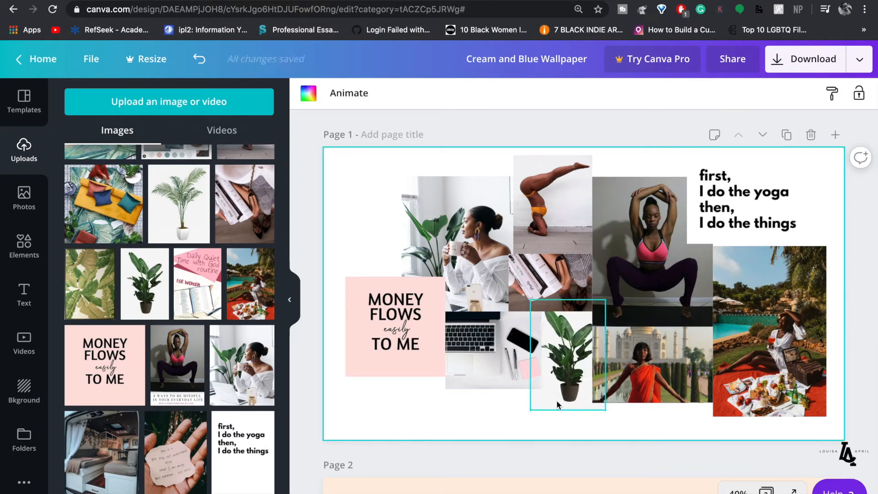
{"action": "left_click_drag", "start_coordinate": [840, 427], "coordinate": [399, 191]}
{"action": "left_click_drag", "start_coordinate": [779, 403], "coordinate": [751, 392]}
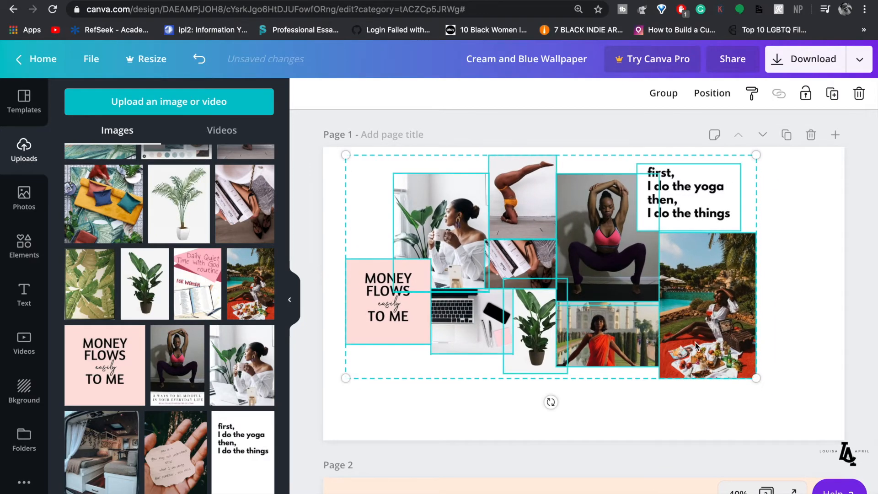
{"action": "left_click", "coordinate": [767, 309]}
{"action": "left_click_drag", "start_coordinate": [803, 391], "coordinate": [369, 159]}
{"action": "left_click_drag", "start_coordinate": [546, 263], "coordinate": [569, 262]}
{"action": "left_click", "coordinate": [646, 167]}
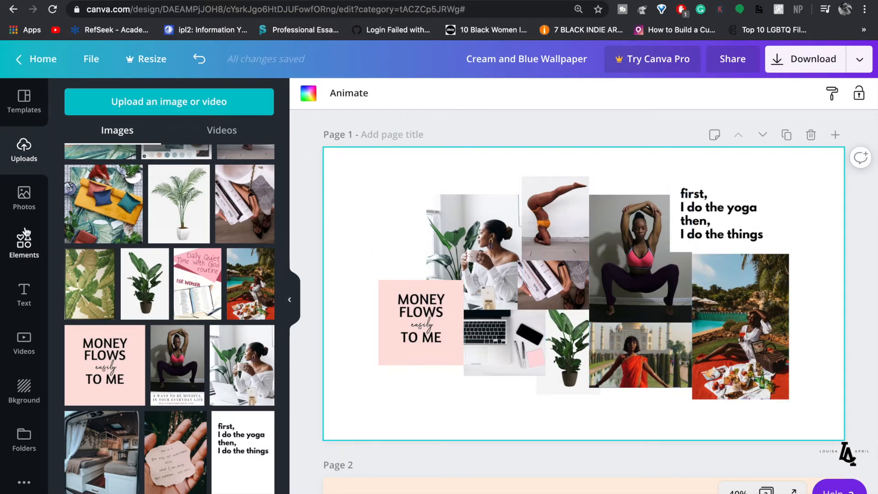
- Add a square shape, flatten it into a bar below the Taj Mahal and picnic photos, and colour it dark green
{"action": "left_click", "coordinate": [24, 250]}
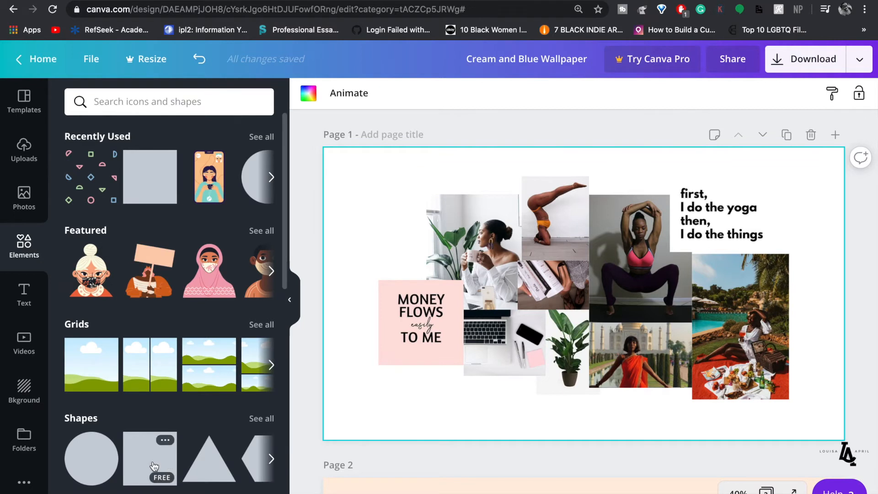
{"action": "left_click", "coordinate": [149, 467]}
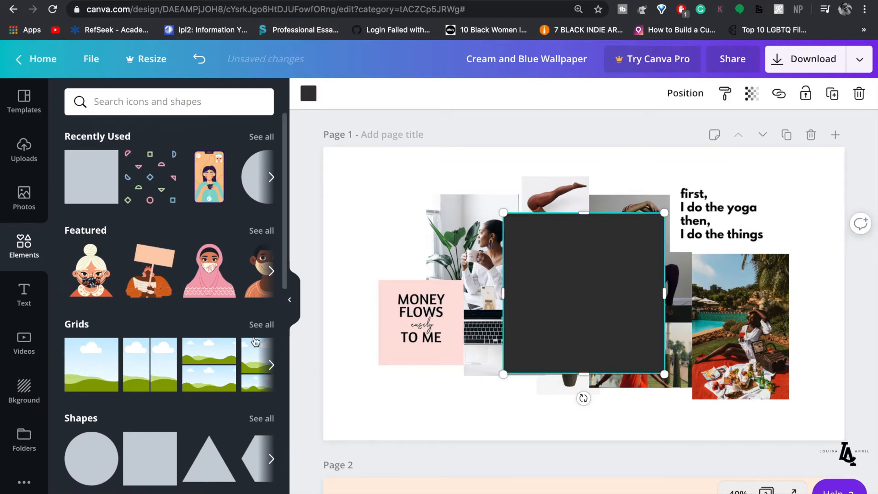
{"action": "scroll", "coordinate": [254, 338], "scroll_direction": "down", "scroll_amount": 2}
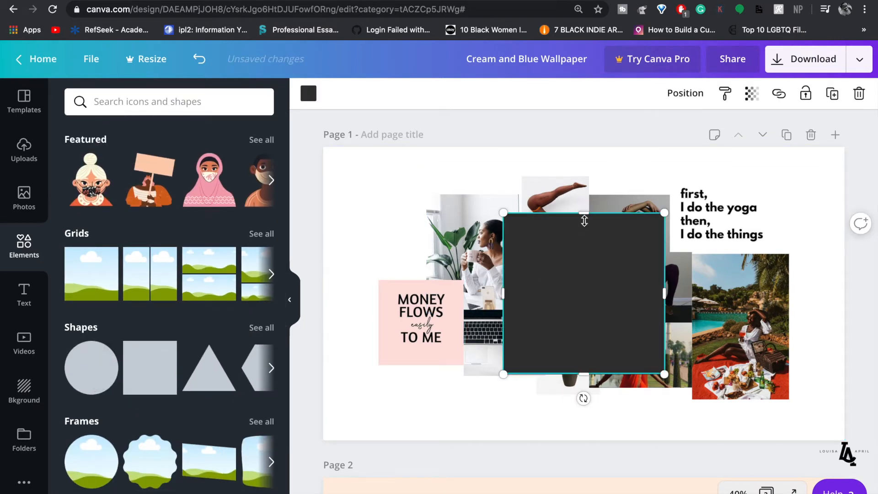
{"action": "left_click_drag", "start_coordinate": [585, 221], "coordinate": [590, 333]}
{"action": "left_click_drag", "start_coordinate": [657, 391], "coordinate": [711, 395]}
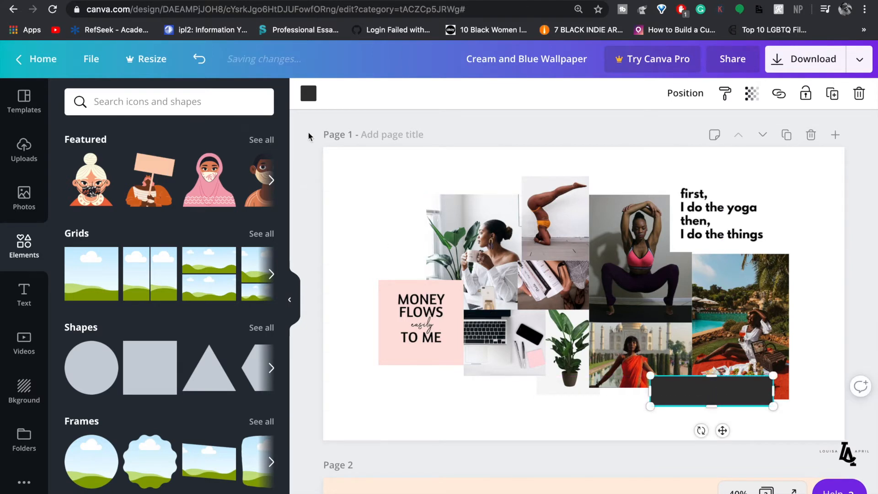
{"action": "left_click", "coordinate": [308, 95]}
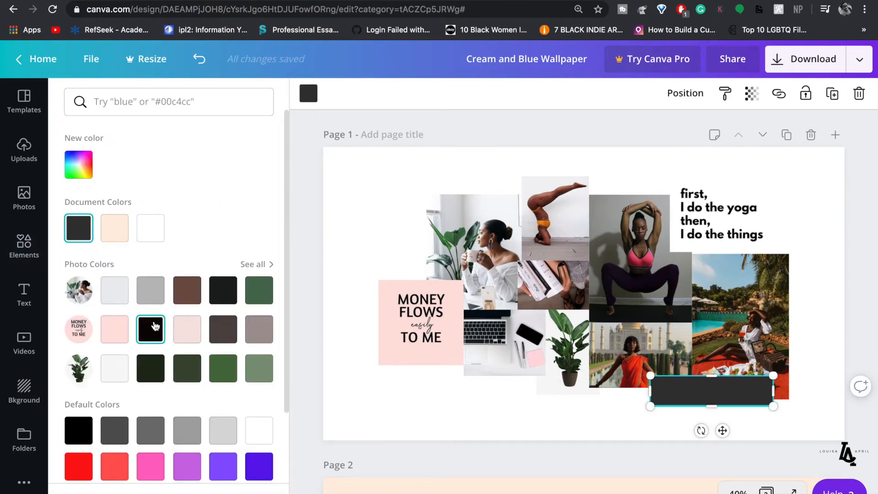
{"action": "left_click", "coordinate": [264, 297]}
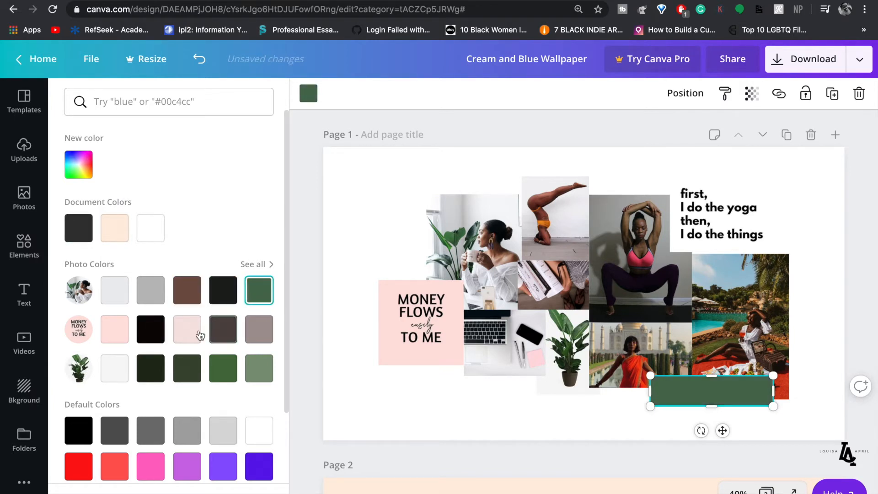
{"action": "left_click", "coordinate": [430, 404]}
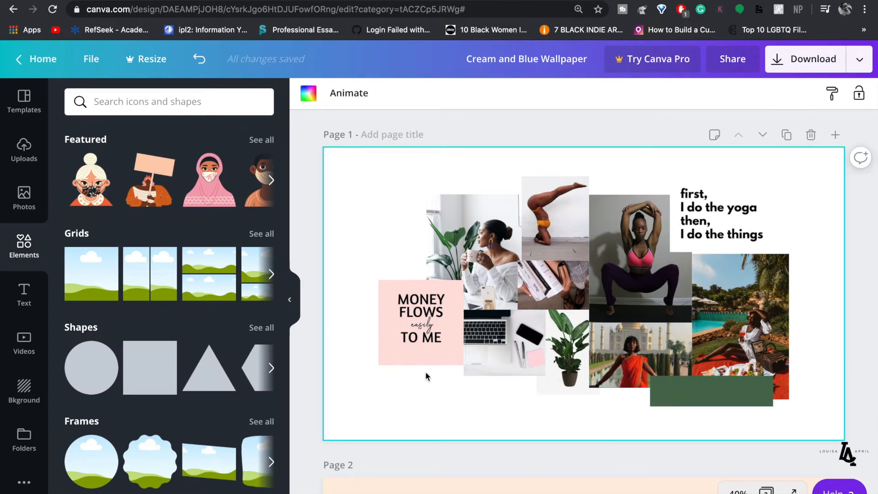
{"action": "left_click", "coordinate": [24, 292]}
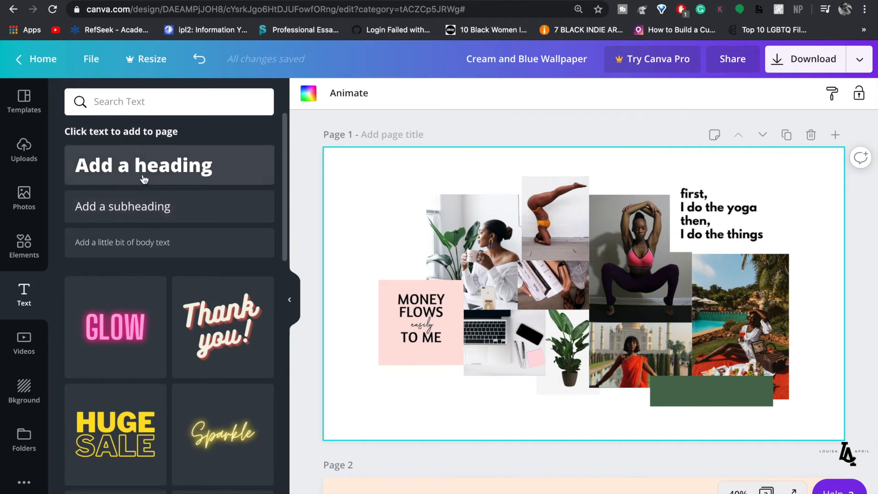
- Add a heading reading 'Explore the world', shrink it, and move it onto the green bar
{"action": "left_click", "coordinate": [145, 178]}
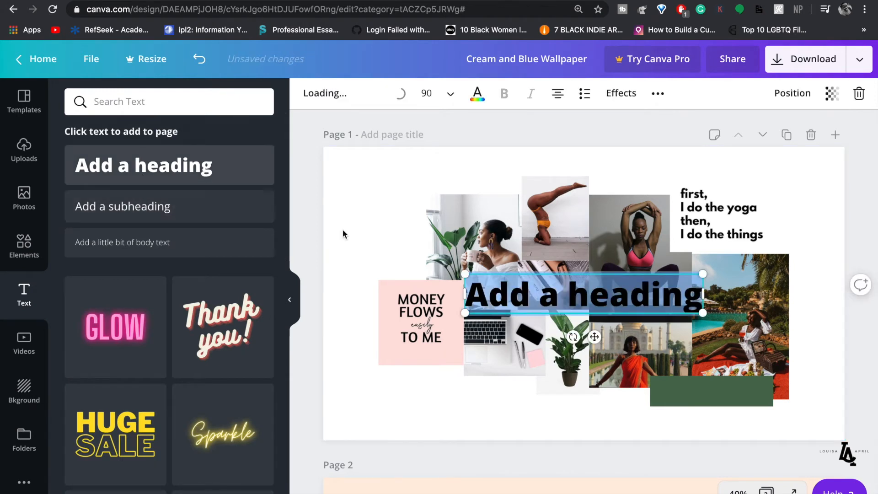
{"action": "double_click", "coordinate": [543, 298]}
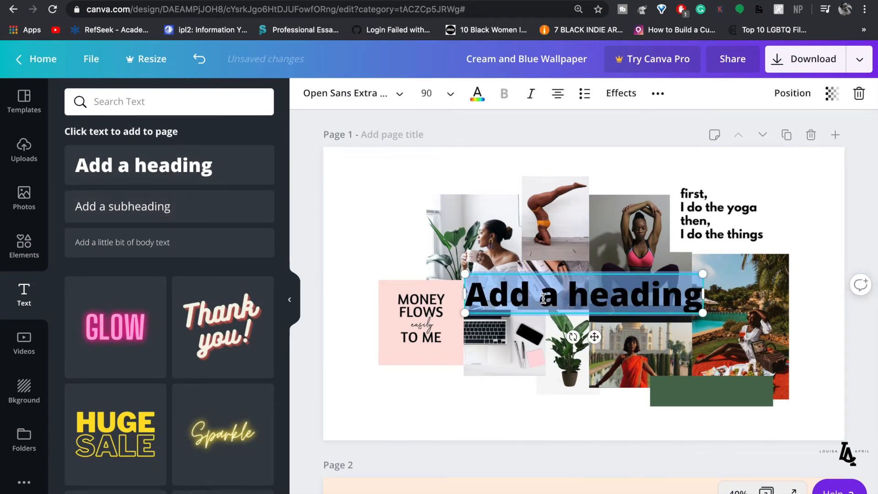
{"action": "type", "text": "E"}
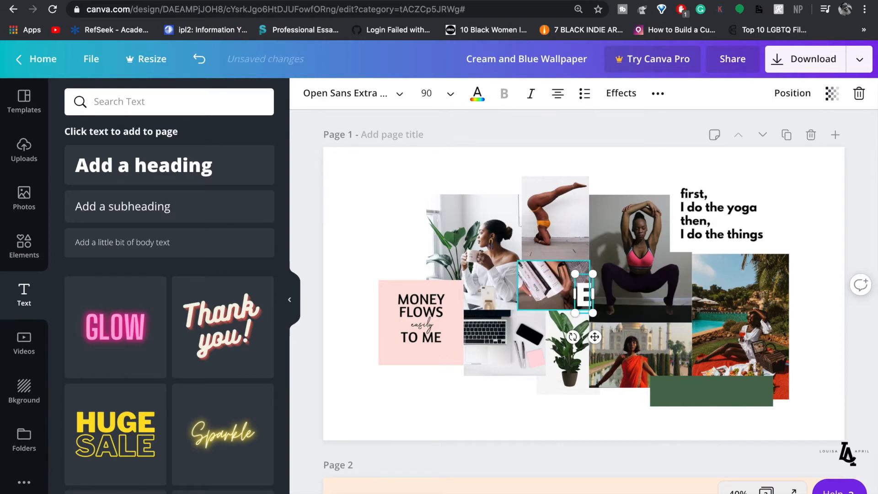
{"action": "type", "text": "xplore the world"}
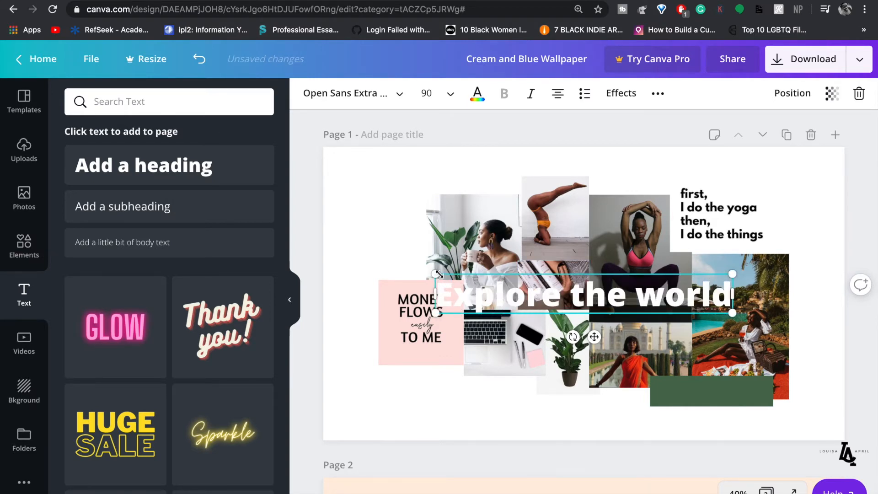
{"action": "left_click_drag", "start_coordinate": [525, 289], "coordinate": [653, 308]}
{"action": "left_click_drag", "start_coordinate": [684, 337], "coordinate": [725, 425]}
{"action": "left_click", "coordinate": [791, 416]}
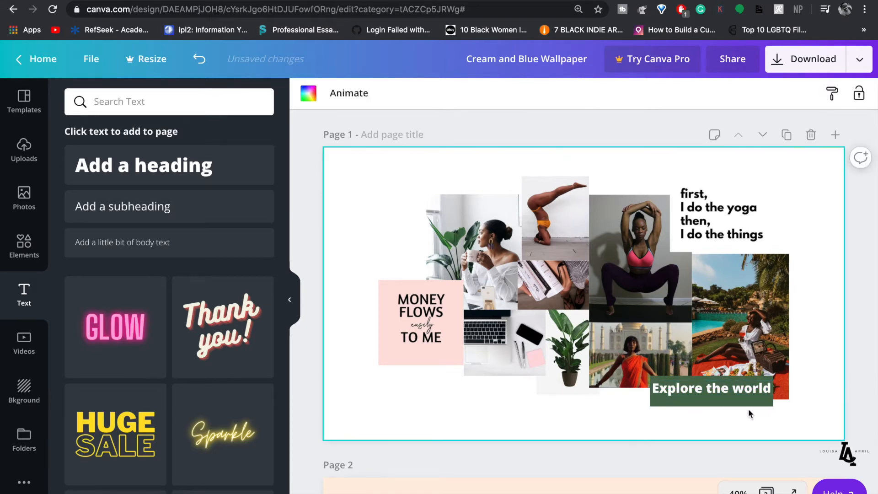
- Widen the green banner leftward and enlarge the caption to 38.1, nudging it into place
{"action": "left_click", "coordinate": [738, 403]}
{"action": "left_click_drag", "start_coordinate": [783, 394], "coordinate": [783, 393]}
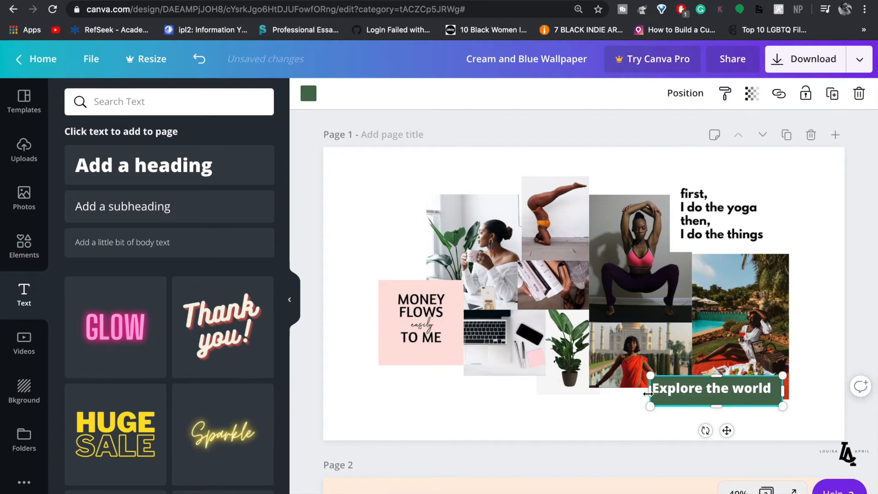
{"action": "left_click_drag", "start_coordinate": [643, 394], "coordinate": [641, 394]}
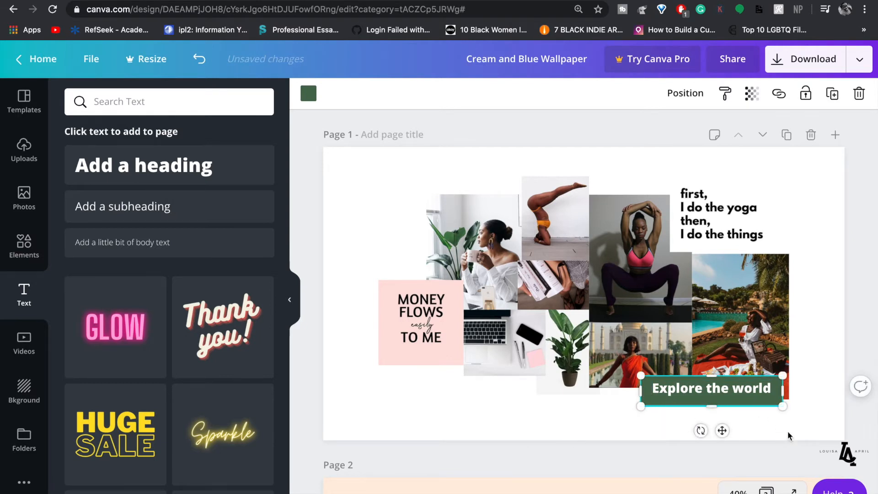
{"action": "left_click", "coordinate": [792, 435]}
{"action": "left_click", "coordinate": [736, 394]}
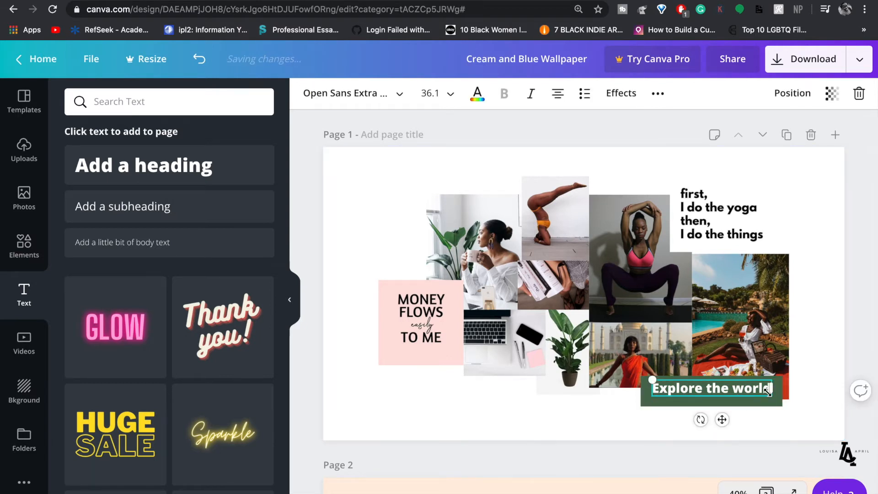
{"action": "left_click_drag", "start_coordinate": [647, 380], "coordinate": [644, 379]}
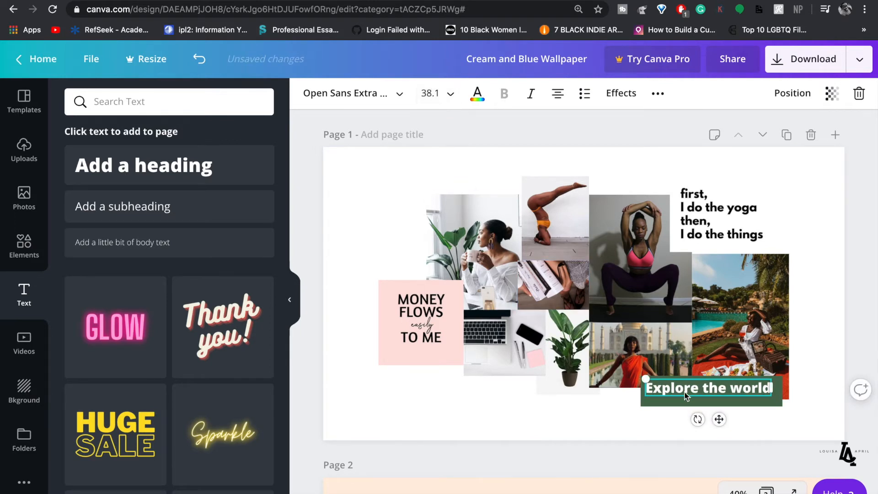
{"action": "left_click_drag", "start_coordinate": [719, 419], "coordinate": [723, 420]}
{"action": "left_click", "coordinate": [290, 303]}
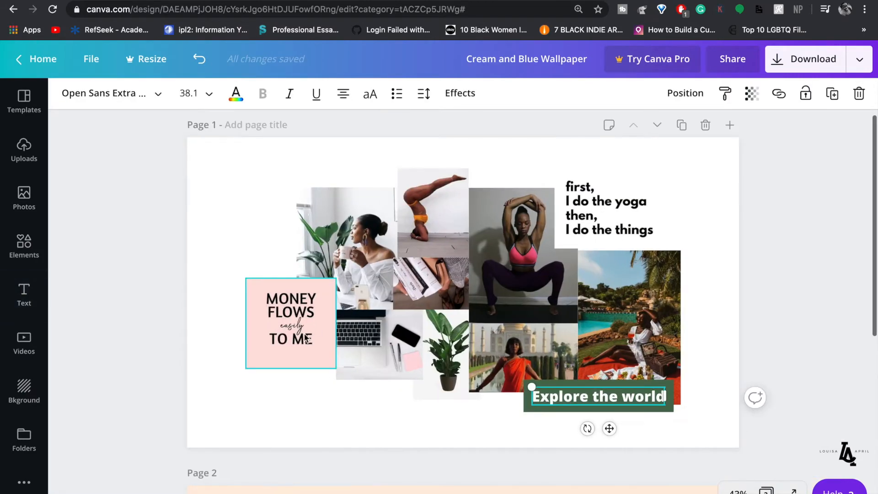
{"action": "left_click", "coordinate": [738, 491]}
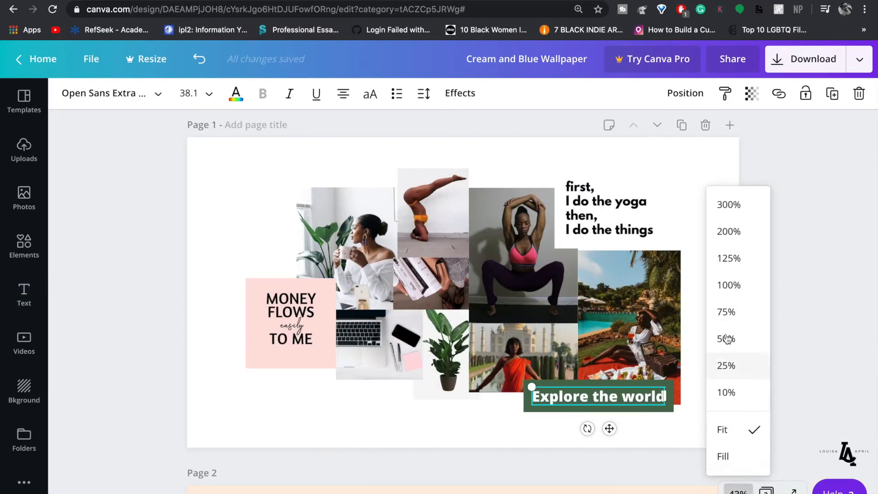
{"action": "left_click", "coordinate": [725, 259]}
{"action": "scroll", "coordinate": [615, 283], "scroll_direction": "down", "scroll_amount": 5}
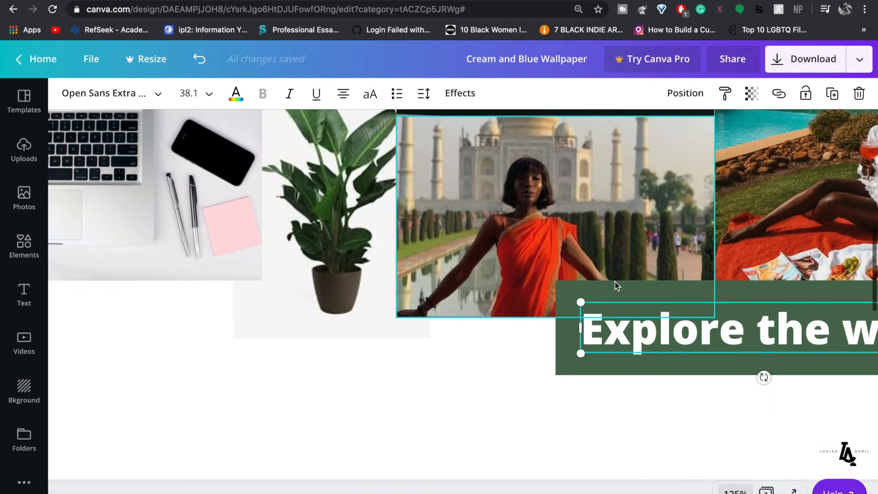
{"action": "scroll", "coordinate": [615, 286], "scroll_direction": "right", "scroll_amount": 4}
{"action": "left_click", "coordinate": [625, 407]}
{"action": "left_click", "coordinate": [613, 314]}
{"action": "mouse_move", "coordinate": [613, 313]}
{"action": "left_mouse_down"}
{"action": "mouse_move", "coordinate": [624, 314]}
{"action": "mouse_move", "coordinate": [616, 314]}
{"action": "left_mouse_up"}
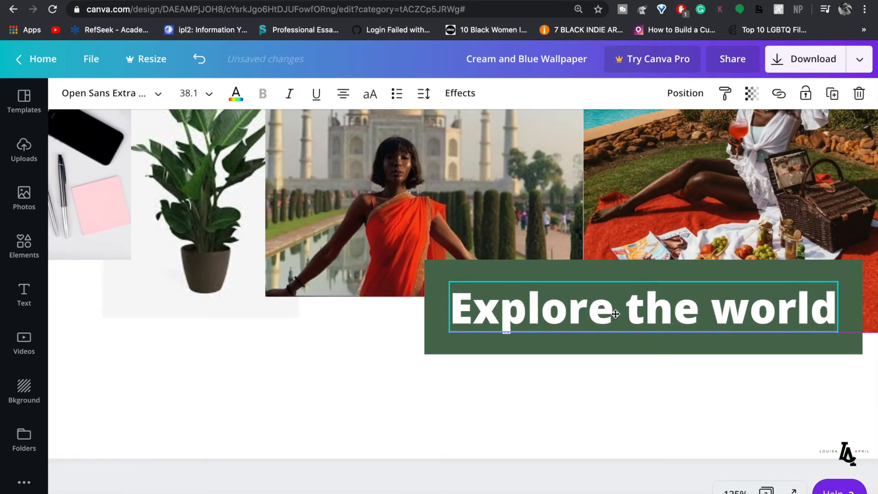
{"action": "left_click", "coordinate": [584, 401]}
{"action": "scroll", "coordinate": [583, 402], "scroll_direction": "up", "scroll_amount": 1}
{"action": "scroll", "coordinate": [584, 402], "scroll_direction": "up", "scroll_amount": 5}
{"action": "left_click", "coordinate": [655, 264]}
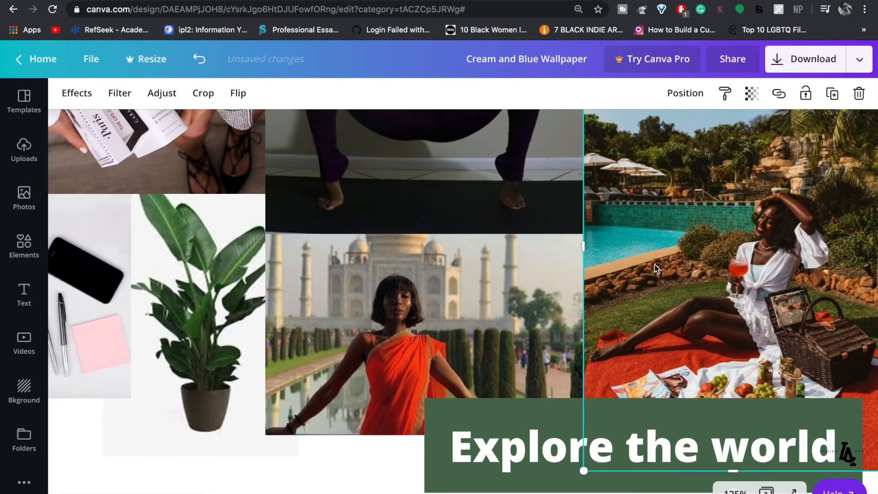
{"action": "left_click", "coordinate": [334, 458]}
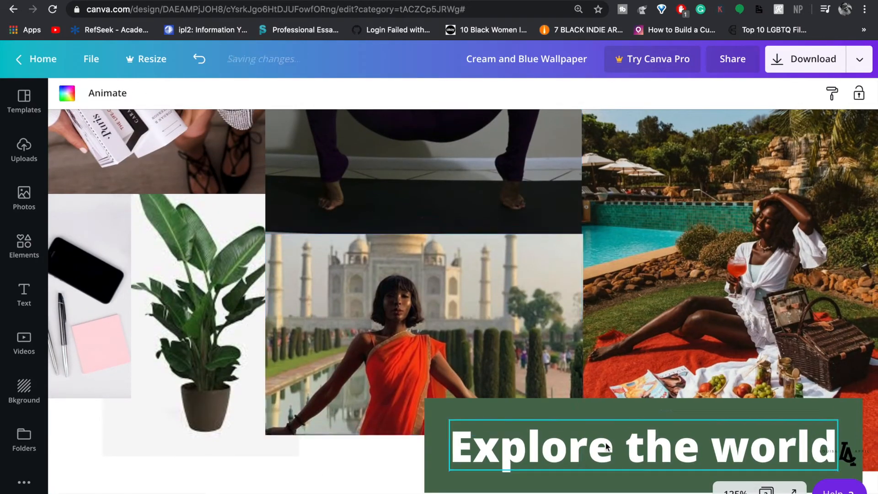
{"action": "left_click", "coordinate": [735, 490]}
{"action": "left_click", "coordinate": [724, 312]}
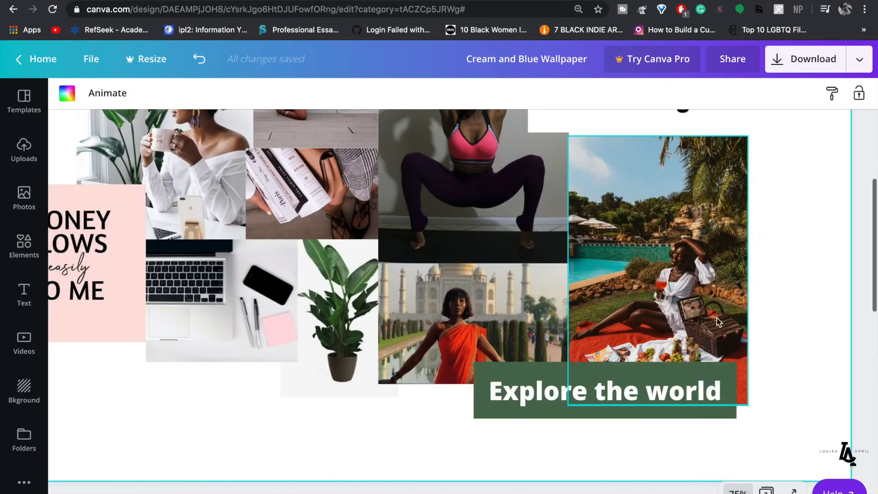
{"action": "left_click", "coordinate": [737, 490]}
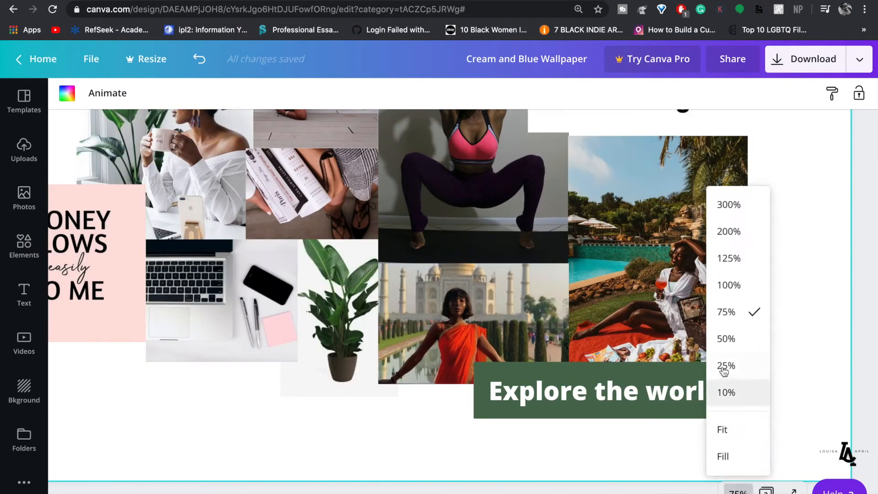
{"action": "left_click", "coordinate": [723, 337]}
{"action": "scroll", "coordinate": [749, 338], "scroll_direction": "up", "scroll_amount": 2}
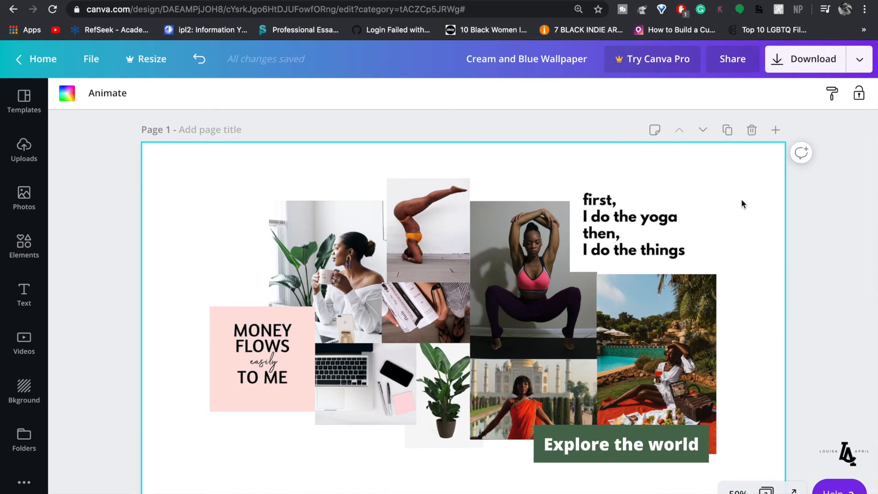
- Rename the design 'Version 1', download only Page 1 as PNG, and dismiss the Pro promo
{"action": "left_click", "coordinate": [543, 64]}
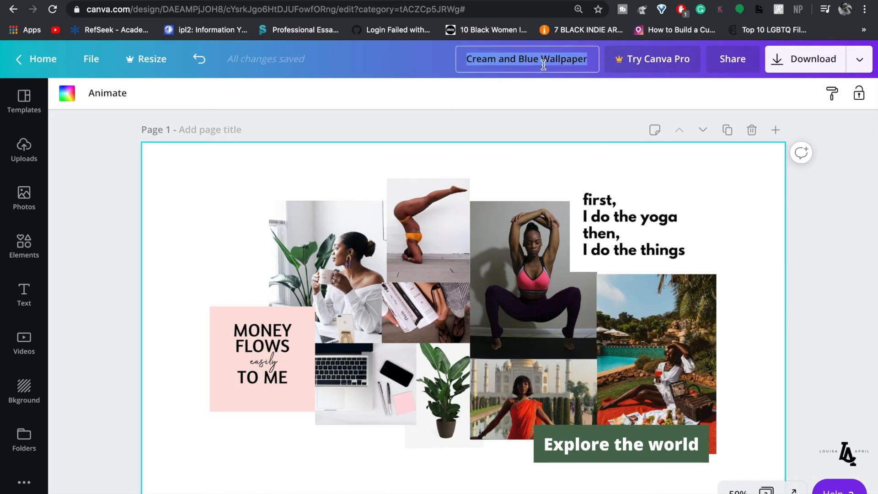
{"action": "type", "text": "Version 1"}
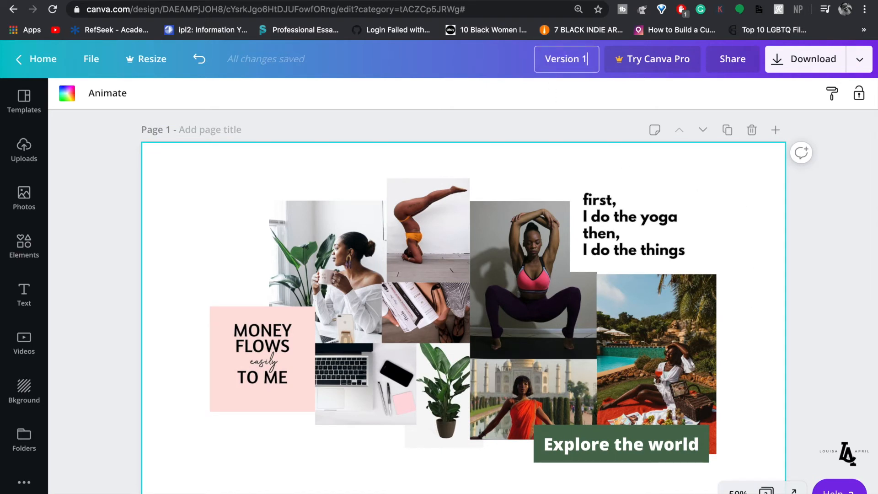
{"action": "left_click", "coordinate": [787, 62]}
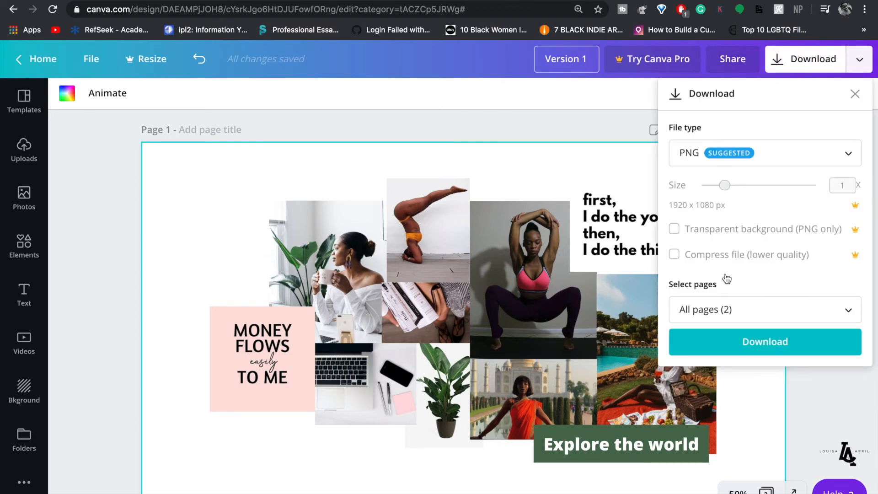
{"action": "left_click", "coordinate": [727, 315]}
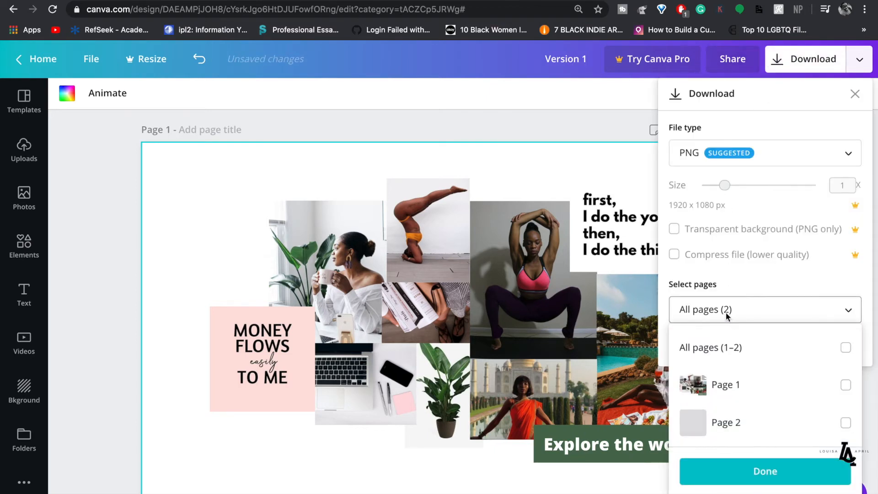
{"action": "left_click", "coordinate": [693, 386]}
{"action": "left_click", "coordinate": [765, 471]}
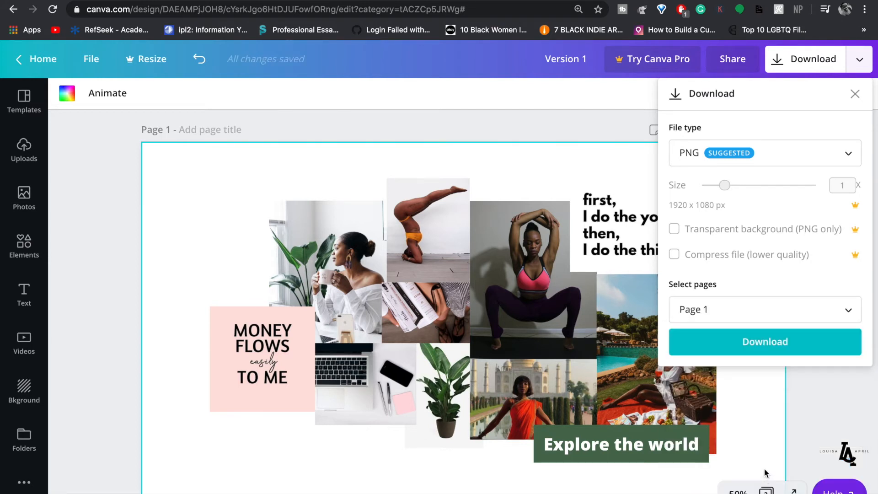
{"action": "left_click", "coordinate": [754, 342]}
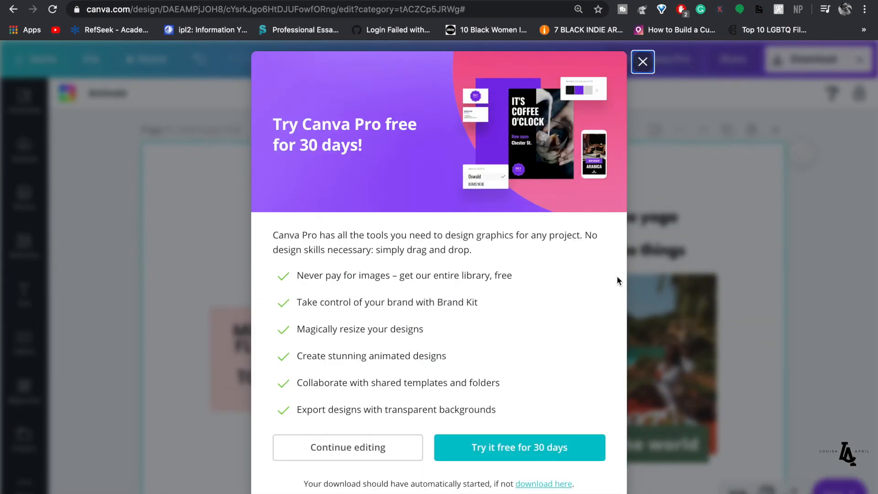
{"action": "left_click", "coordinate": [650, 62]}
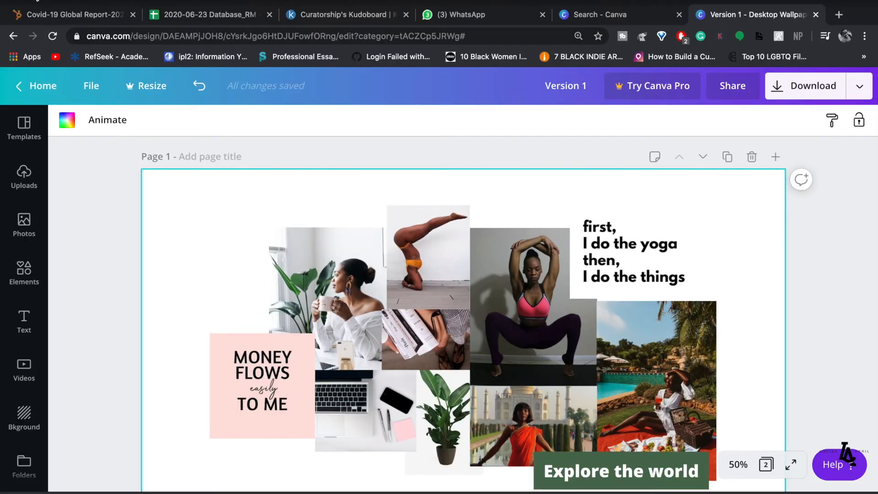
{"action": "left_click", "coordinate": [36, 0]}
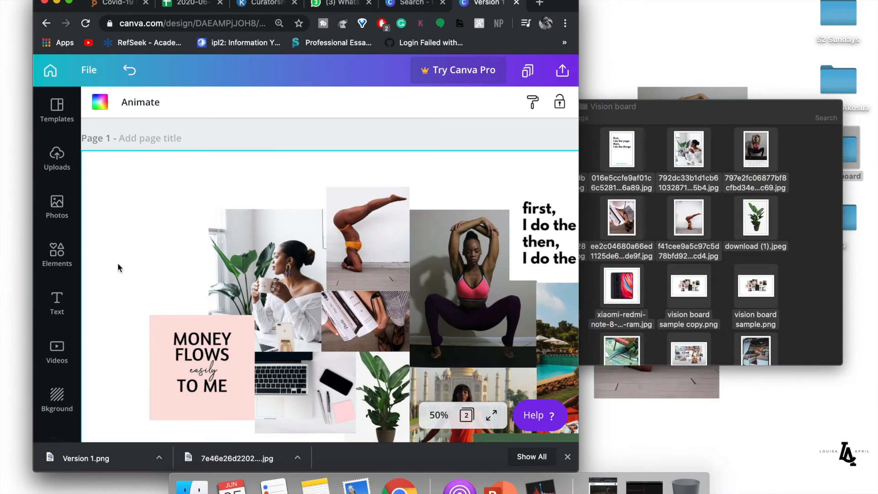
- Reveal the downloaded Version 1.png in Finder and minimise the browser
{"action": "right_click", "coordinate": [170, 453]}
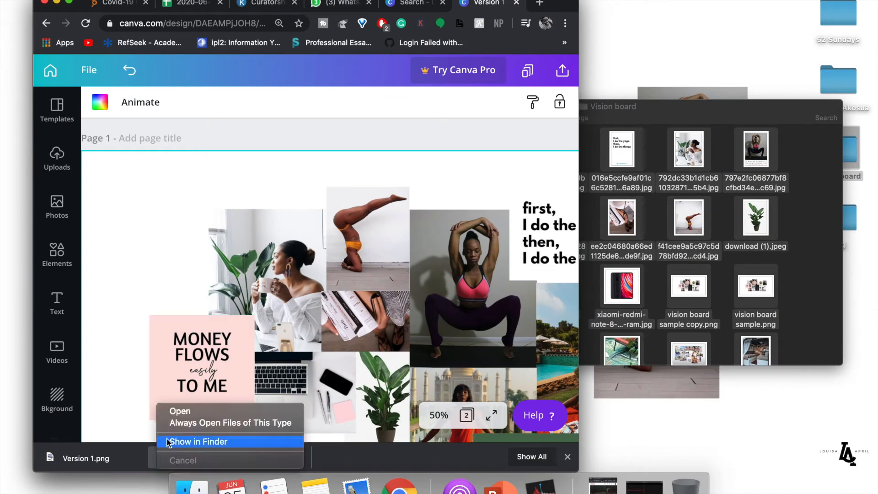
{"action": "left_click", "coordinate": [193, 441]}
{"action": "left_click", "coordinate": [55, 2]}
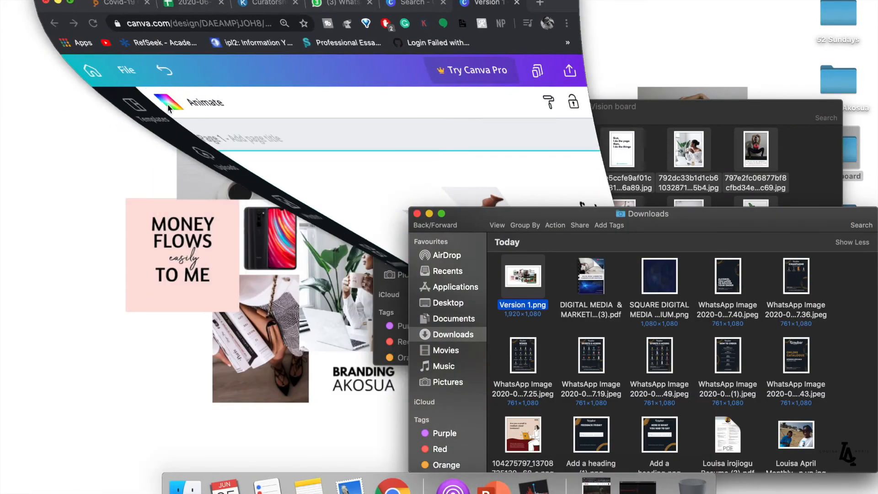
{"action": "left_click", "coordinate": [382, 107]}
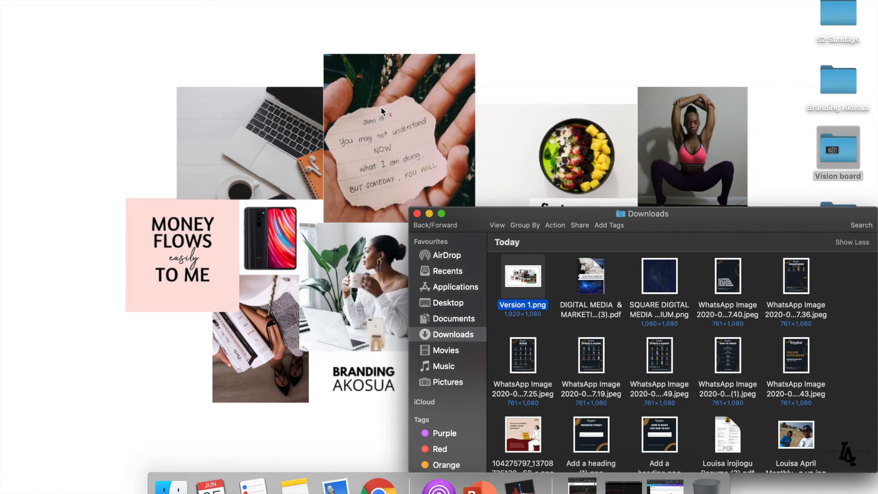
- Set Version 1.png as the desktop picture, close Finder, and restore the browser window
{"action": "right_click", "coordinate": [517, 287]}
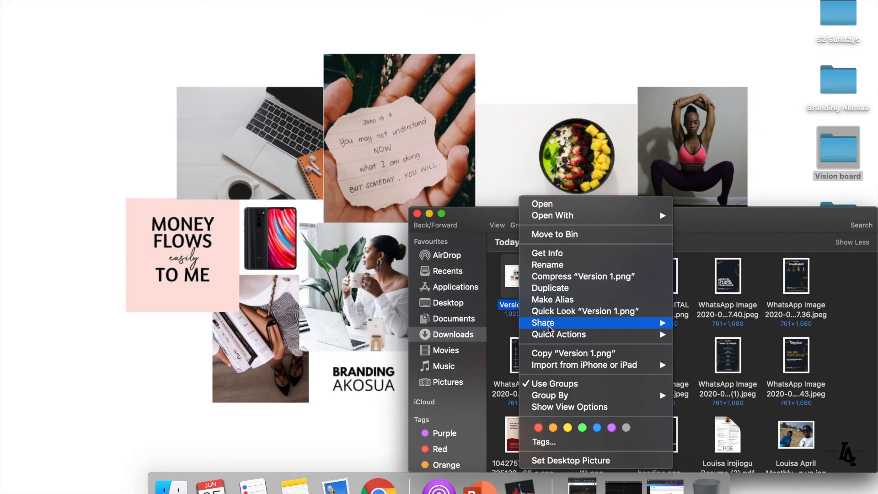
{"action": "left_click", "coordinate": [563, 460]}
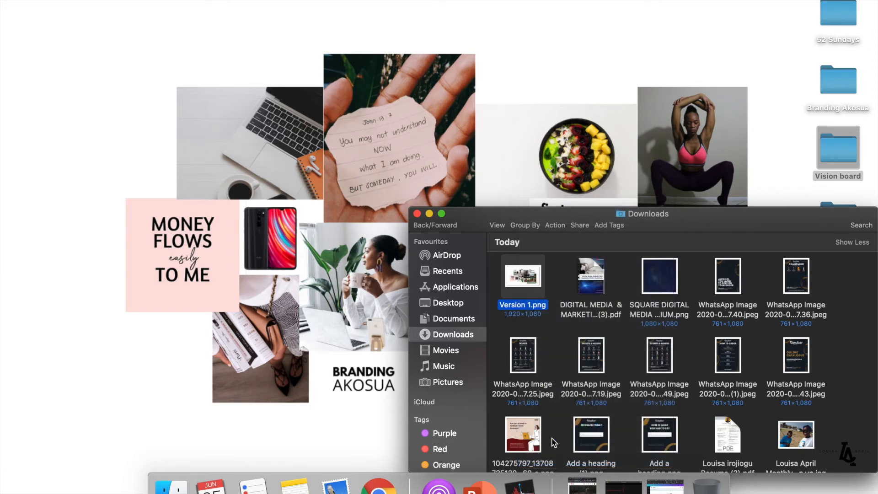
{"action": "left_click", "coordinate": [417, 214]}
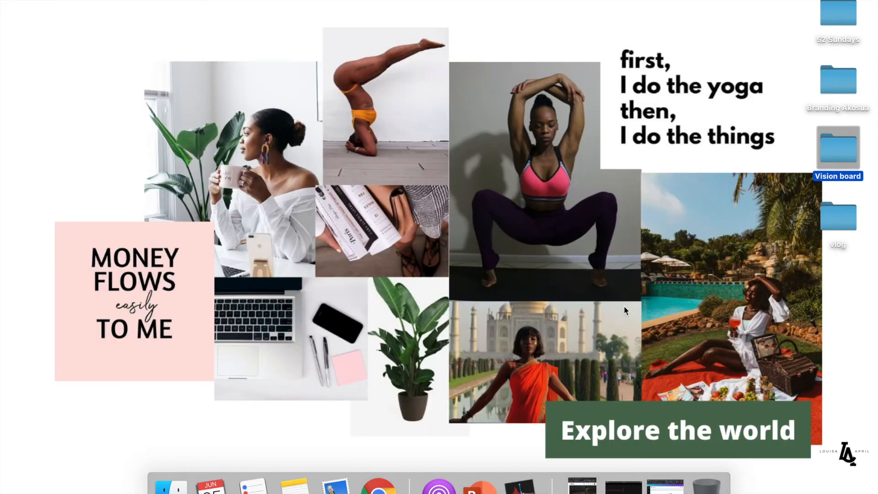
{"action": "left_click", "coordinate": [844, 330]}
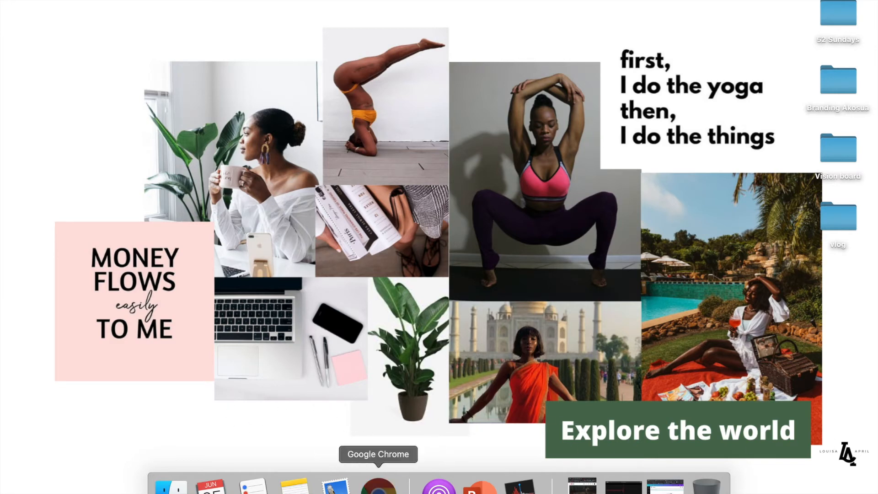
{"action": "left_click", "coordinate": [378, 487]}
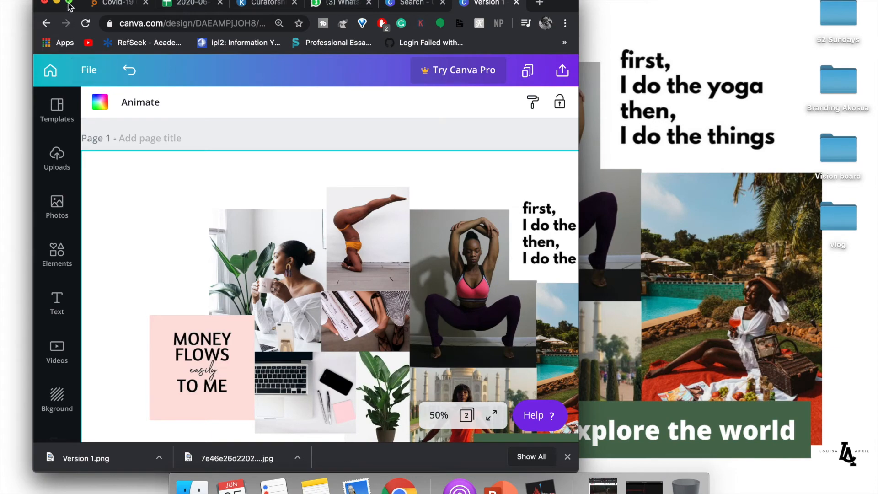
- Move the 'first, I do the yoga' quote onto the photos and the Explore the world banner onto the picnic photo
{"action": "left_click", "coordinate": [69, 3]}
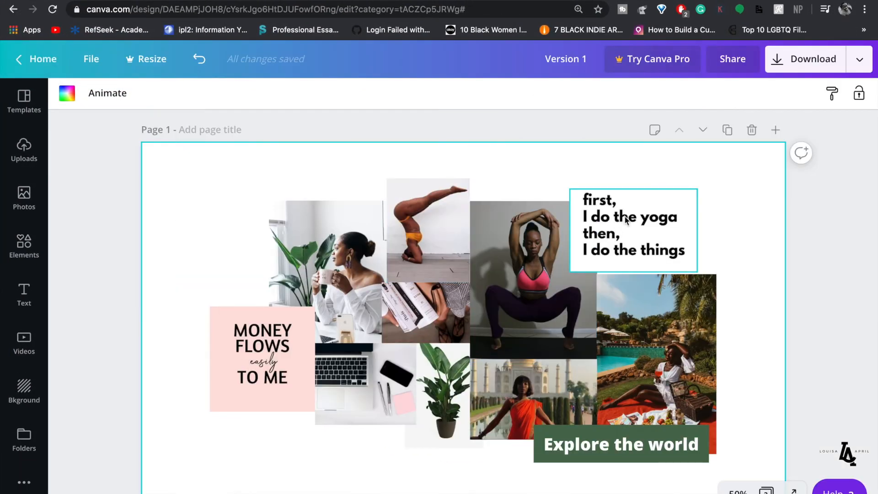
{"action": "left_click_drag", "start_coordinate": [625, 219], "coordinate": [513, 325]}
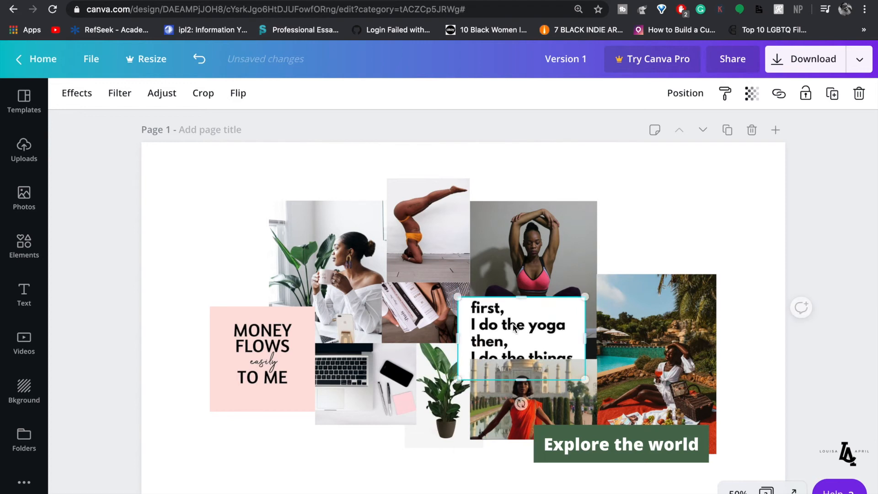
{"action": "left_click", "coordinate": [613, 443]}
{"action": "left_click", "coordinate": [655, 468]}
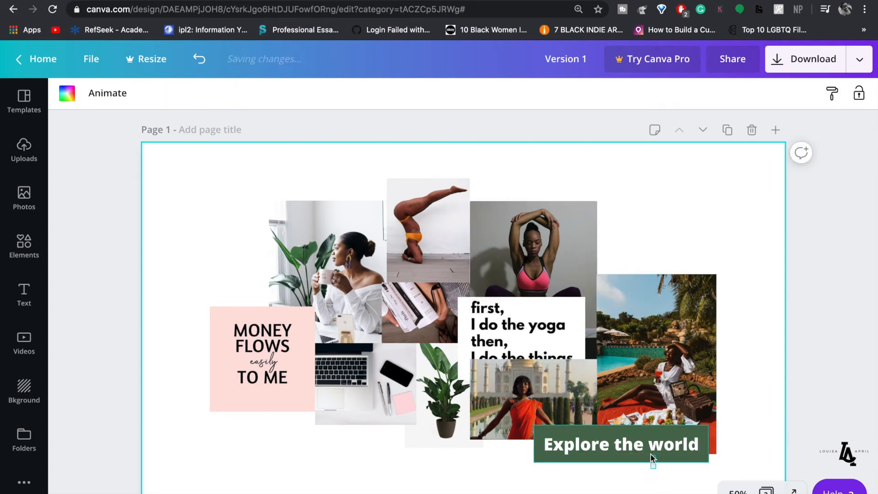
{"action": "left_click", "coordinate": [651, 454]}
{"action": "left_click", "coordinate": [660, 485]}
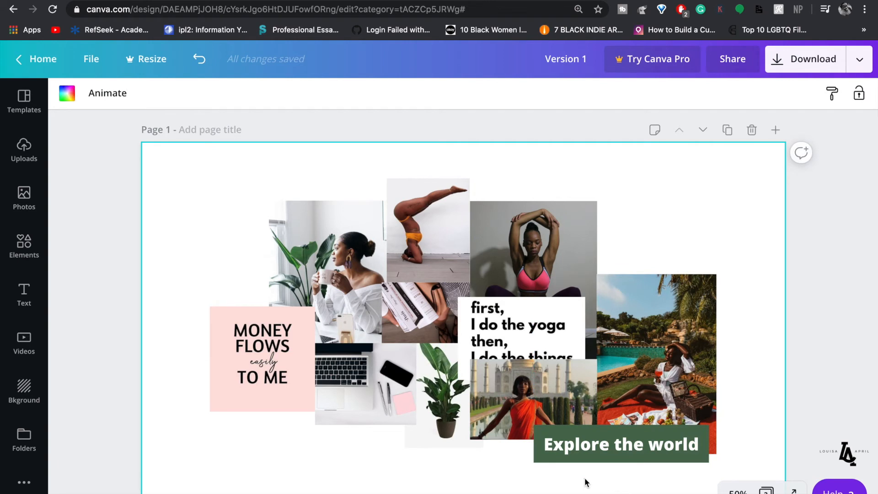
{"action": "left_click_drag", "start_coordinate": [574, 440], "coordinate": [612, 233]}
{"action": "left_click", "coordinate": [747, 334]}
- Reposition the picnic and Taj Mahal photos and send the picnic photo behind the yoga quote box
{"action": "left_click_drag", "start_coordinate": [672, 329], "coordinate": [705, 294]}
{"action": "left_click_drag", "start_coordinate": [560, 407], "coordinate": [608, 408]}
{"action": "left_click_drag", "start_coordinate": [559, 330], "coordinate": [627, 302]}
{"action": "left_click", "coordinate": [706, 297]}
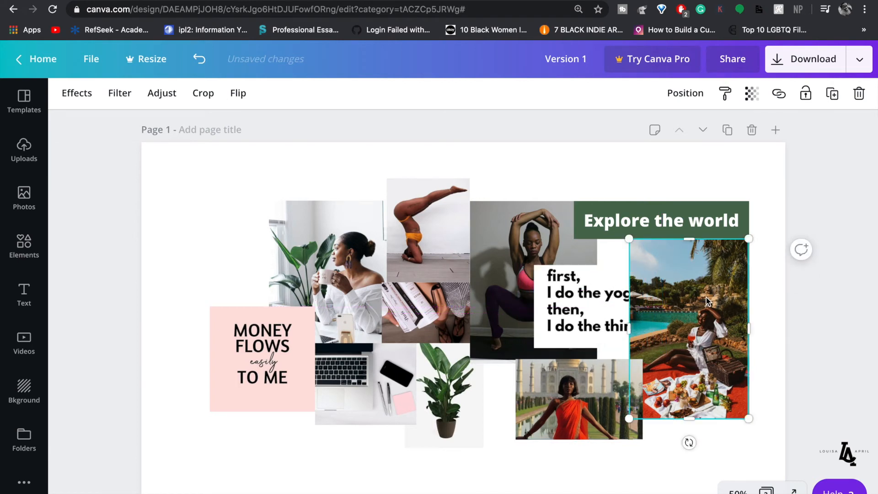
{"action": "left_click", "coordinate": [686, 93]}
{"action": "left_click", "coordinate": [649, 135]}
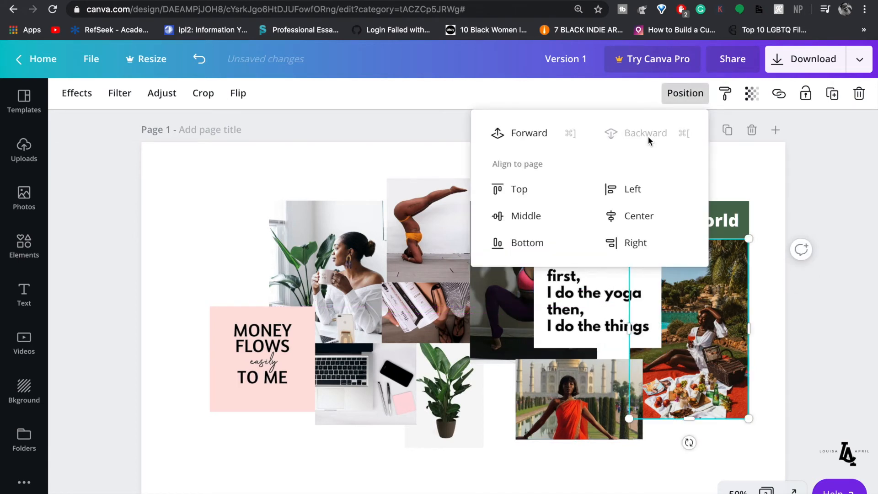
{"action": "left_click", "coordinate": [750, 174]}
{"action": "left_click_drag", "start_coordinate": [596, 300], "coordinate": [604, 318]}
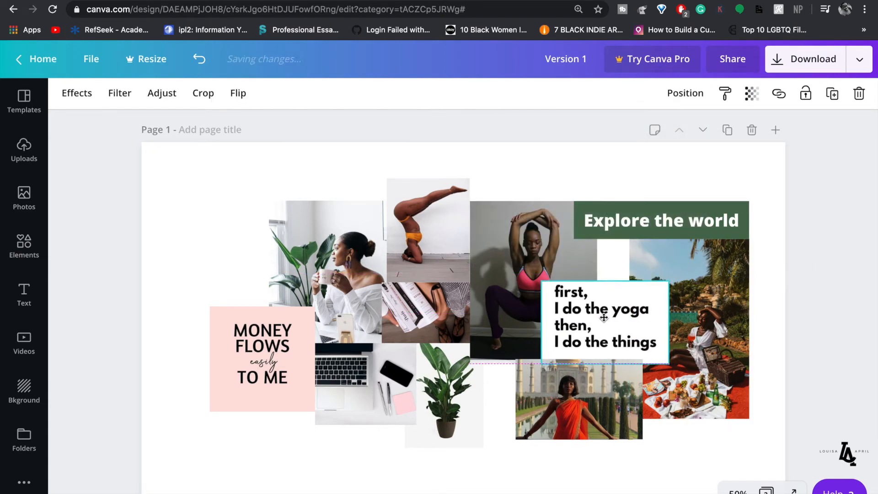
- Rearrange the yoga photo, quote box and Taj Mahal photo, settling the banner on the poolside photo
{"action": "left_click", "coordinate": [566, 256]}
{"action": "left_click_drag", "start_coordinate": [565, 256], "coordinate": [543, 271]}
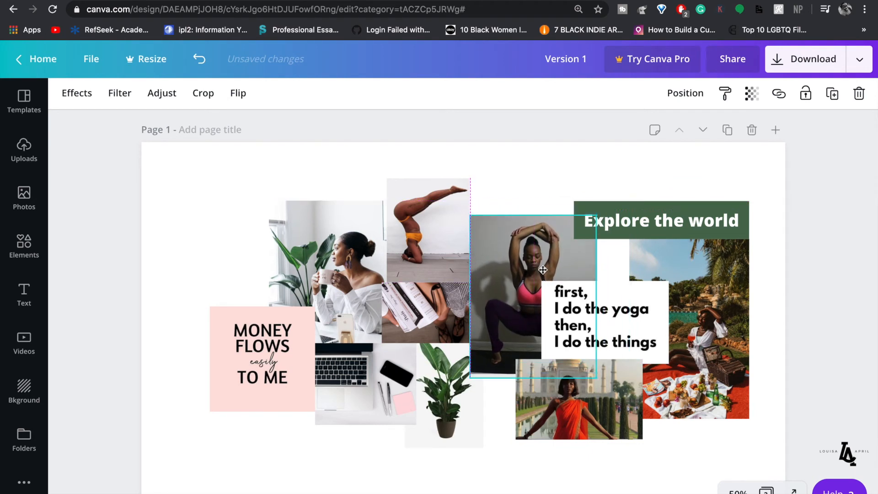
{"action": "left_click", "coordinate": [616, 151]}
{"action": "left_click", "coordinate": [656, 234]}
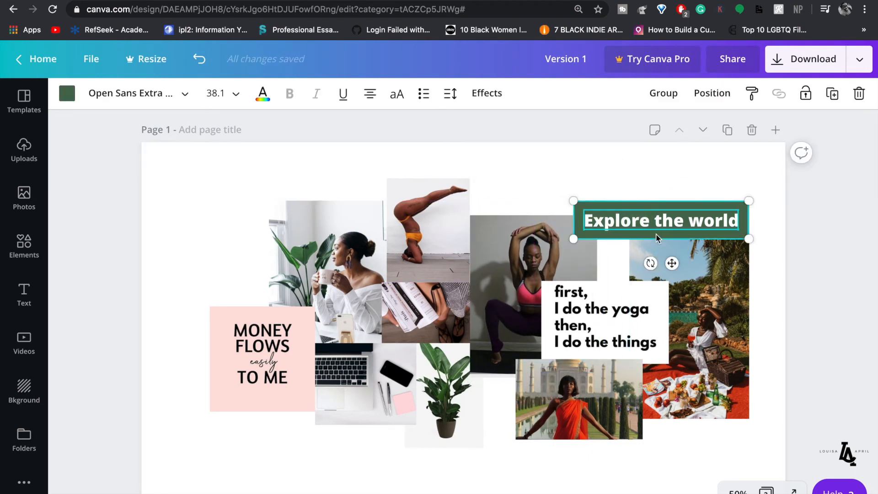
{"action": "left_click_drag", "start_coordinate": [656, 213], "coordinate": [624, 212]}
{"action": "left_click", "coordinate": [614, 177]}
{"action": "left_click_drag", "start_coordinate": [653, 319], "coordinate": [595, 374]}
{"action": "left_click_drag", "start_coordinate": [592, 406], "coordinate": [735, 239]}
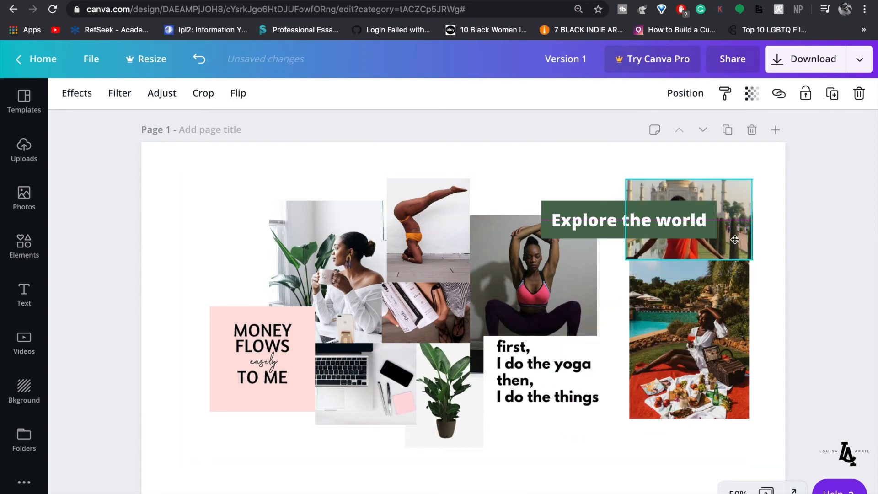
{"action": "left_click", "coordinate": [599, 189]}
{"action": "left_click_drag", "start_coordinate": [611, 228], "coordinate": [622, 411]}
{"action": "left_click_drag", "start_coordinate": [557, 288], "coordinate": [589, 247]}
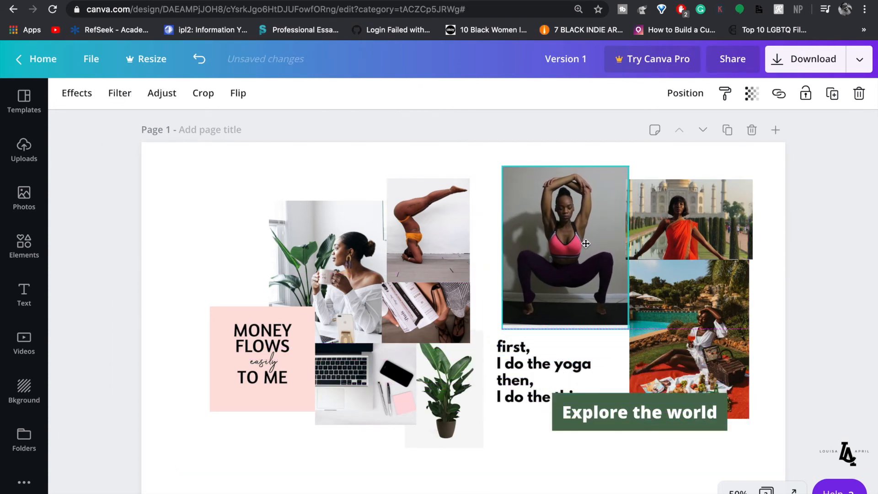
- Shrink the Taj Mahal and picnic photos together and move the yoga quote box up-left
{"action": "left_click_drag", "start_coordinate": [729, 165], "coordinate": [710, 290]}
{"action": "left_click_drag", "start_coordinate": [752, 184], "coordinate": [736, 212]}
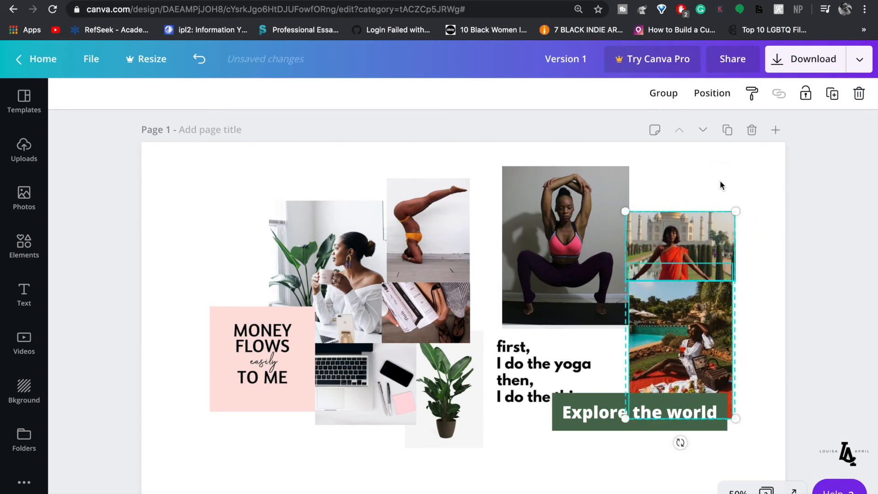
{"action": "left_click", "coordinate": [720, 180]}
{"action": "left_click_drag", "start_coordinate": [537, 376], "coordinate": [506, 314]}
{"action": "left_click_drag", "start_coordinate": [744, 457], "coordinate": [574, 265]}
{"action": "left_click", "coordinate": [762, 320]}
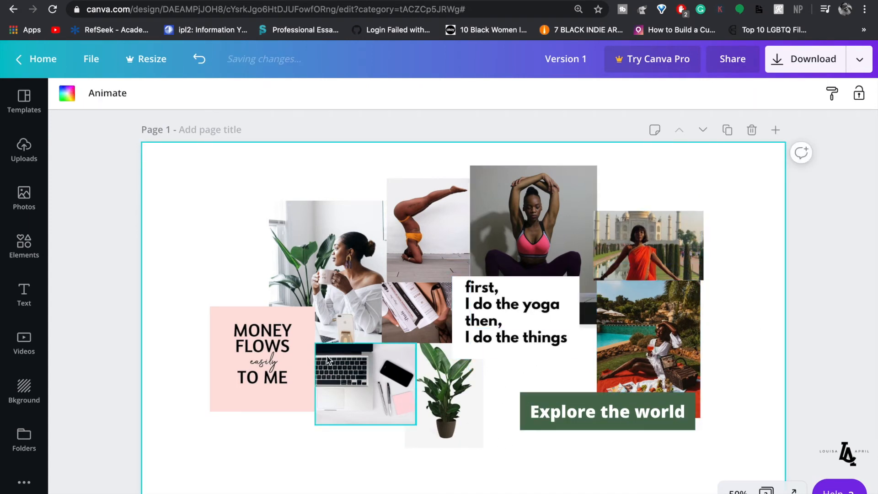
- Add the yellow sofa photo from Uploads, shrinking it and placing it at the collage's lower right
{"action": "left_click", "coordinate": [21, 158]}
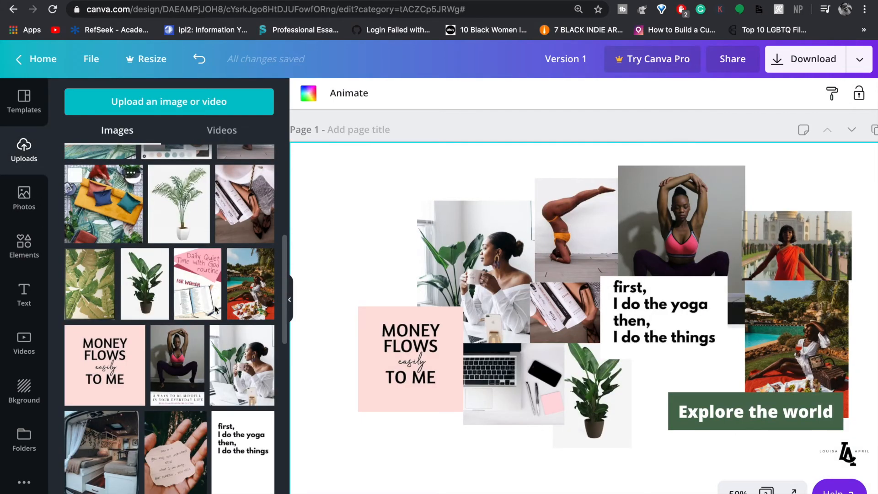
{"action": "scroll", "coordinate": [217, 356], "scroll_direction": "down", "scroll_amount": 1}
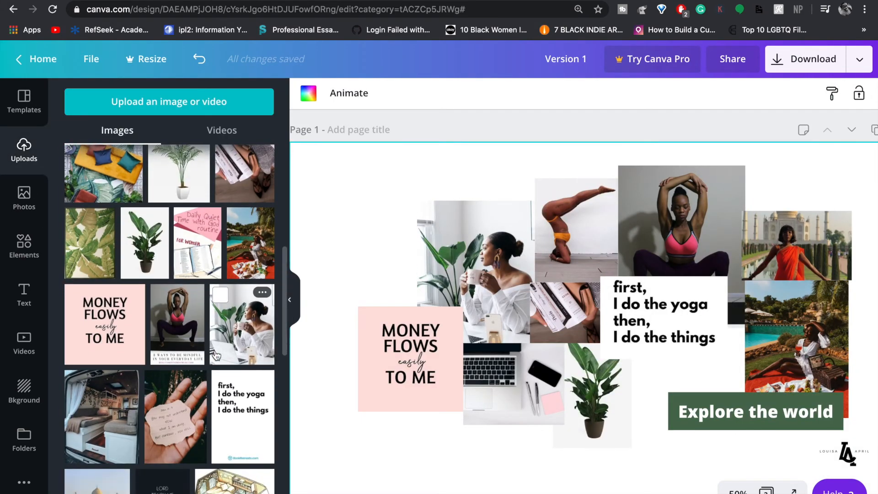
{"action": "scroll", "coordinate": [216, 356], "scroll_direction": "down", "scroll_amount": 1}
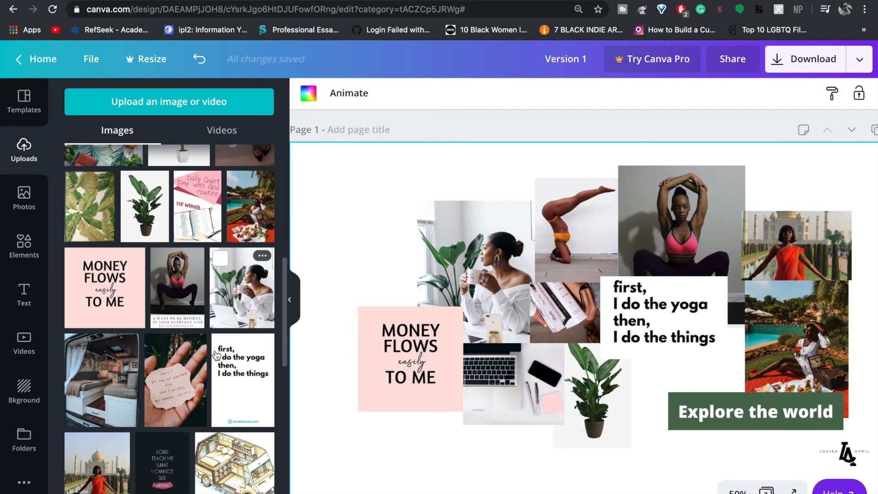
{"action": "scroll", "coordinate": [217, 356], "scroll_direction": "up", "scroll_amount": 5}
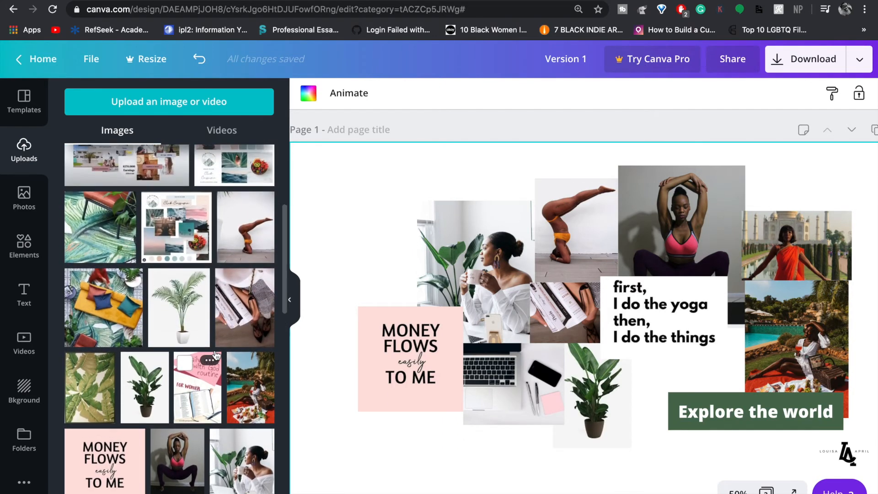
{"action": "left_click", "coordinate": [112, 351]}
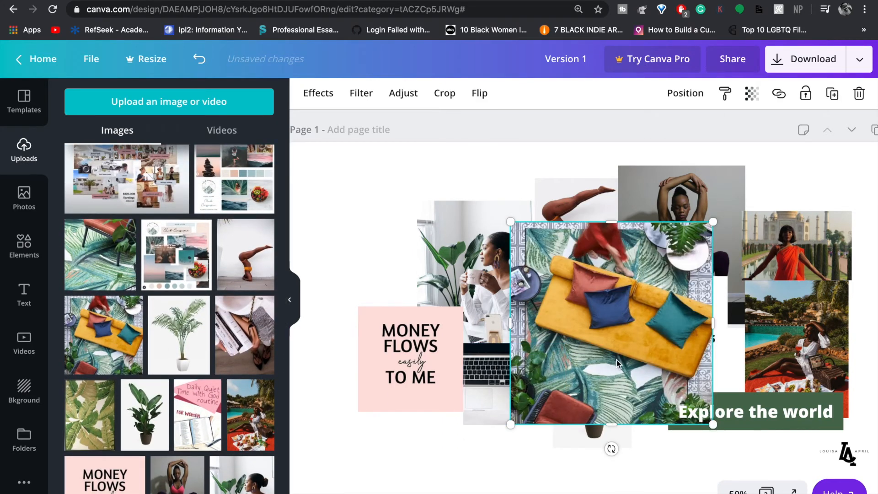
{"action": "left_click_drag", "start_coordinate": [631, 358], "coordinate": [712, 378]}
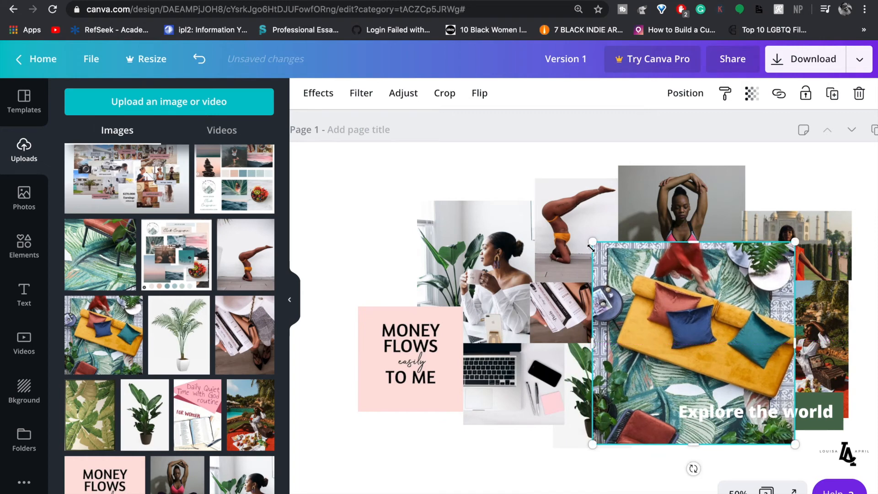
{"action": "left_click_drag", "start_coordinate": [603, 257], "coordinate": [669, 316]}
{"action": "left_click_drag", "start_coordinate": [708, 361], "coordinate": [675, 354]}
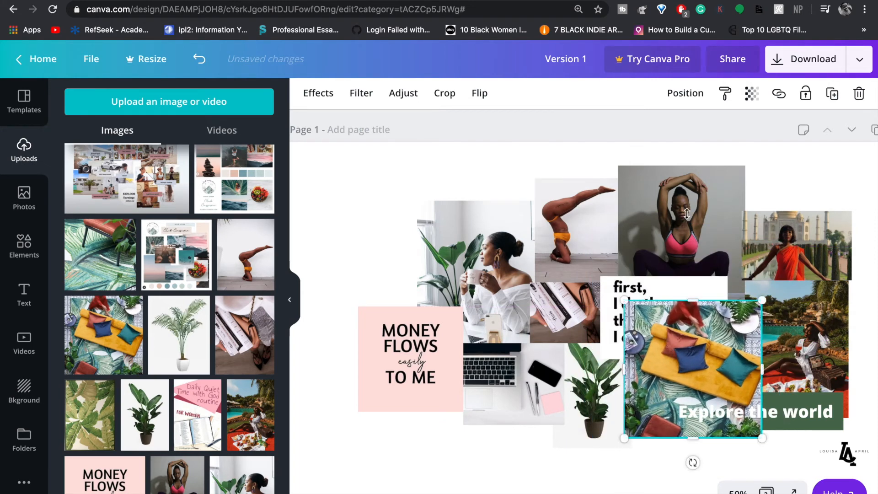
- Send the sofa photo two layers back, behind the yoga quote card and Explore the world banner
{"action": "left_click", "coordinate": [682, 93]}
{"action": "left_click", "coordinate": [637, 135]}
{"action": "left_click", "coordinate": [637, 135]}
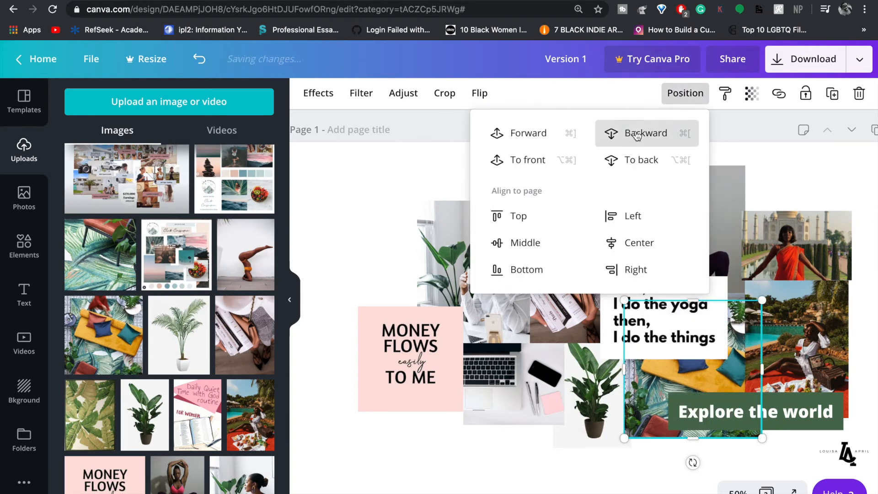
{"action": "left_click", "coordinate": [636, 134]}
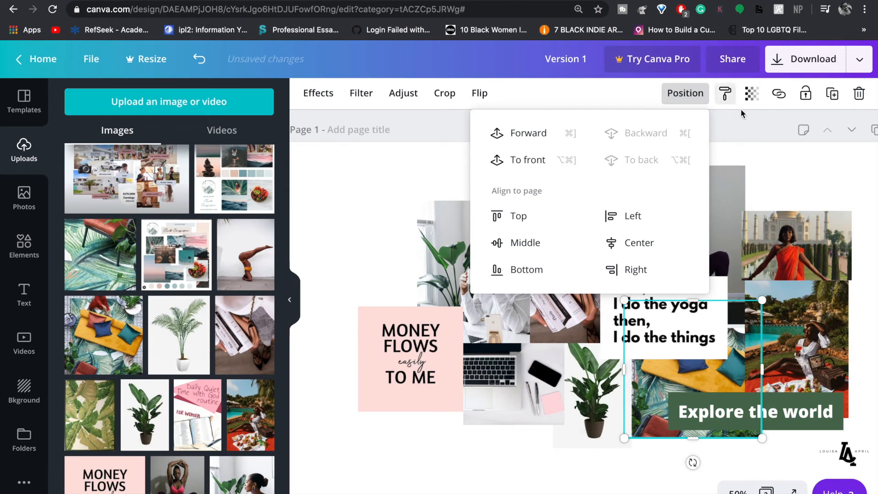
{"action": "left_click", "coordinate": [790, 169]}
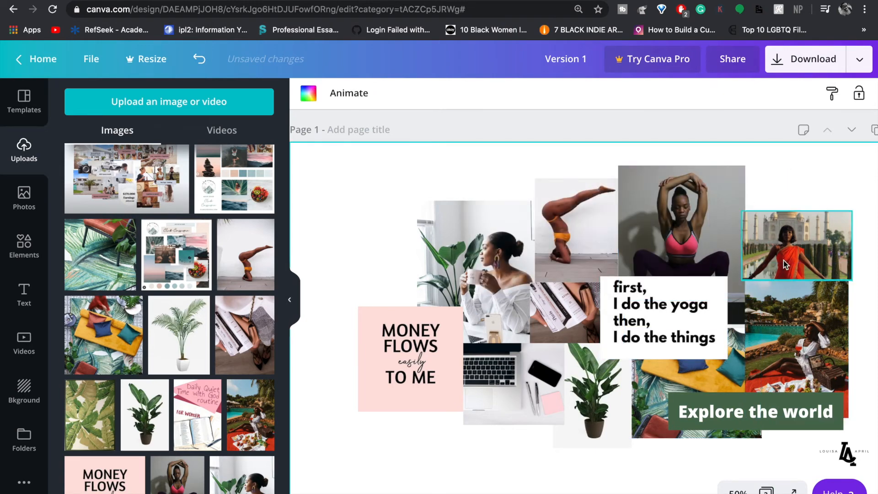
{"action": "left_click", "coordinate": [290, 299]}
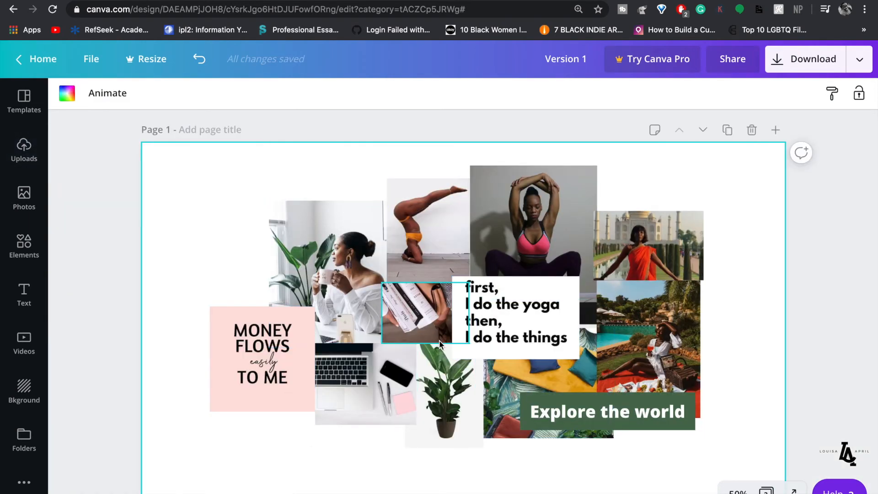
{"action": "scroll", "coordinate": [440, 345], "scroll_direction": "down", "scroll_amount": 2}
{"action": "scroll", "coordinate": [440, 345], "scroll_direction": "down", "scroll_amount": 5}
- Add a blank page after page 2 and place a mood-board upload on its left side
{"action": "left_click", "coordinate": [276, 350]}
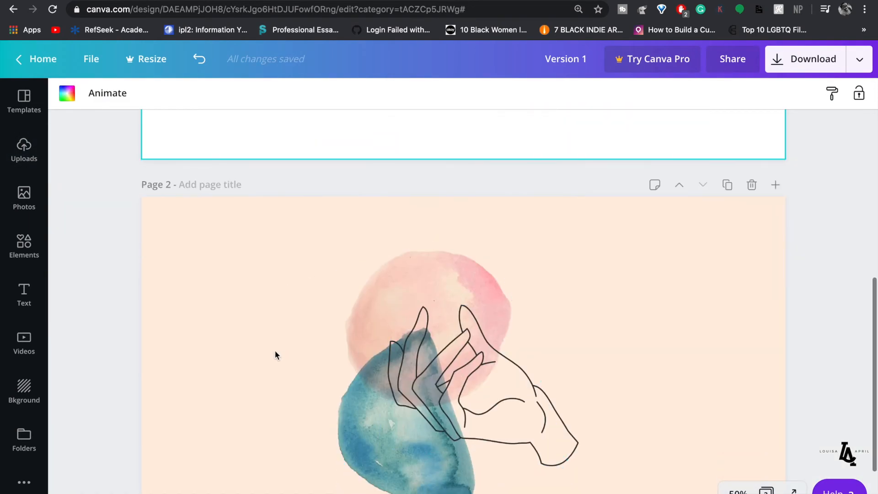
{"action": "scroll", "coordinate": [275, 352], "scroll_direction": "down", "scroll_amount": 2}
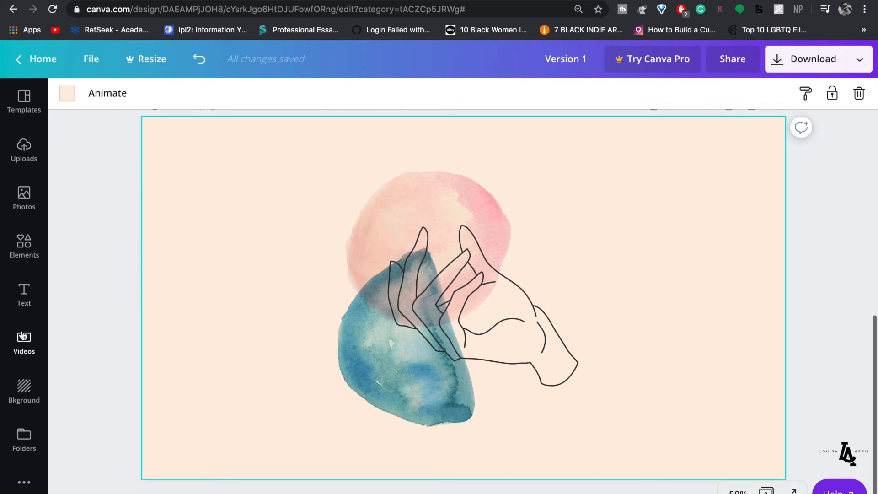
{"action": "left_click", "coordinate": [23, 151]}
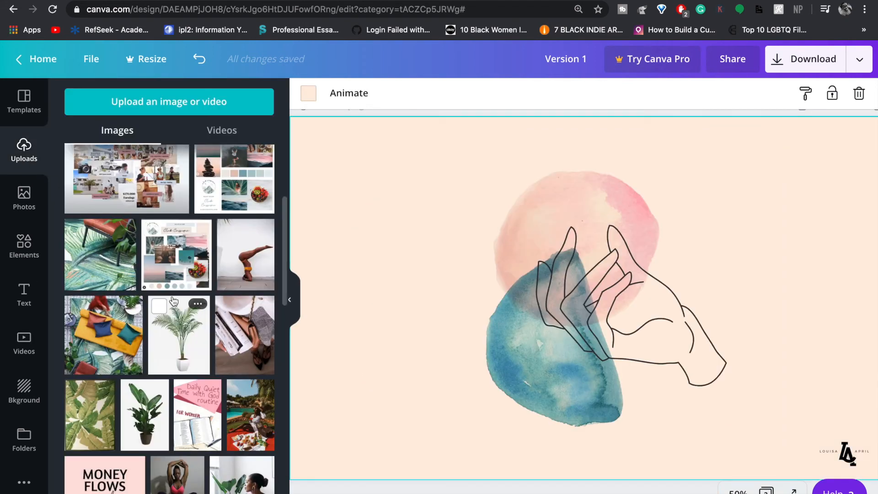
{"action": "scroll", "coordinate": [173, 301], "scroll_direction": "down", "scroll_amount": 2}
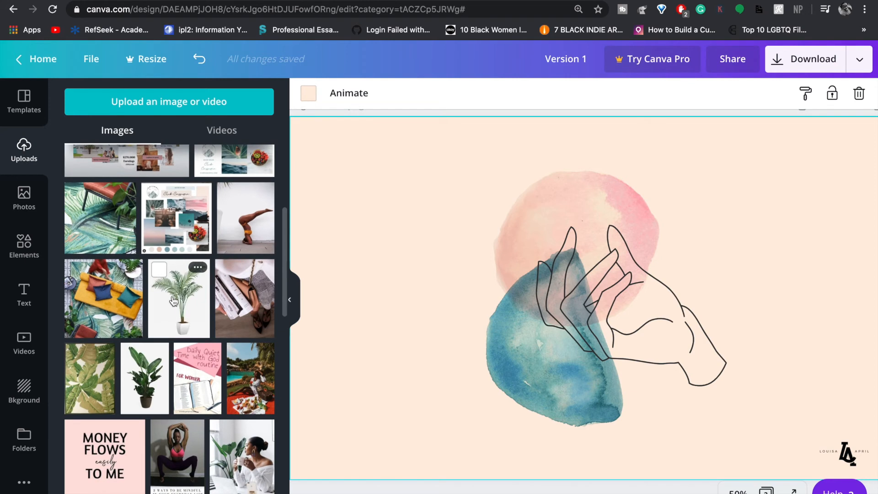
{"action": "scroll", "coordinate": [173, 301], "scroll_direction": "up", "scroll_amount": 3}
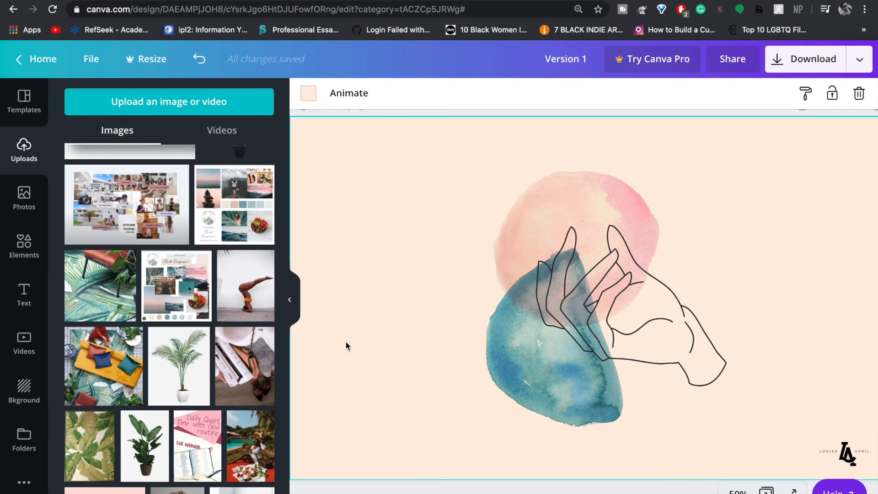
{"action": "scroll", "coordinate": [345, 341], "scroll_direction": "down", "scroll_amount": 1}
{"action": "left_click", "coordinate": [376, 485]}
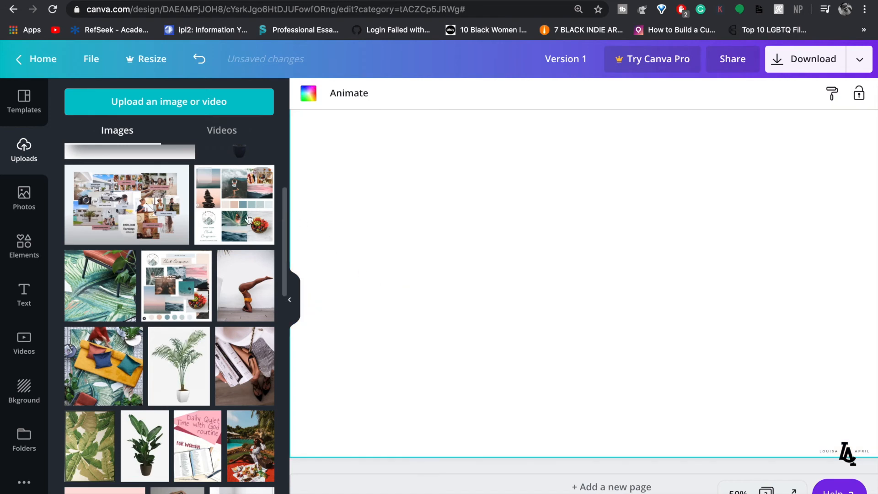
{"action": "left_click", "coordinate": [234, 206]}
{"action": "left_click_drag", "start_coordinate": [596, 295], "coordinate": [421, 288]}
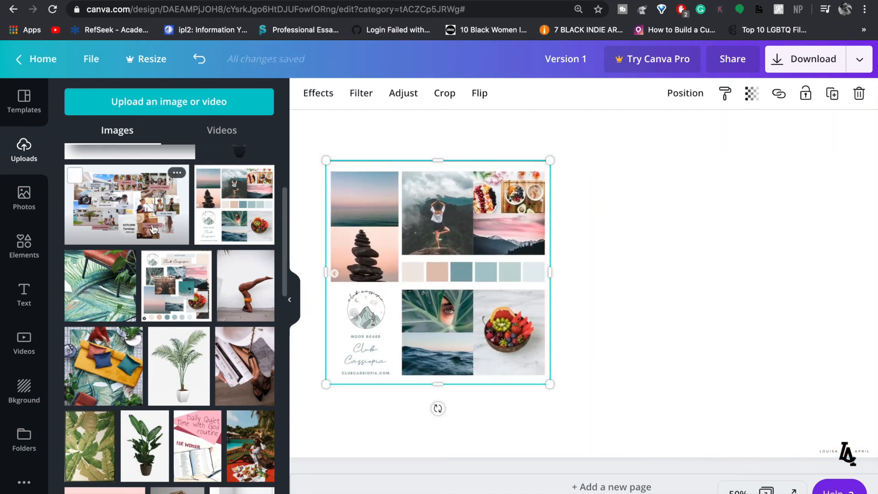
- Add the Club Cassiopia mood board beside the first one on that page
{"action": "scroll", "coordinate": [167, 319], "scroll_direction": "down", "scroll_amount": 1}
{"action": "left_click", "coordinate": [170, 284]}
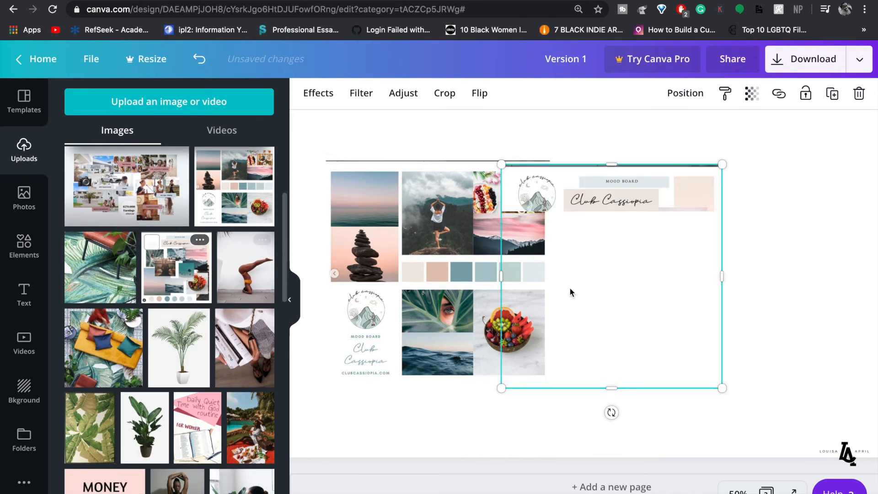
{"action": "left_click_drag", "start_coordinate": [482, 276], "coordinate": [585, 273]}
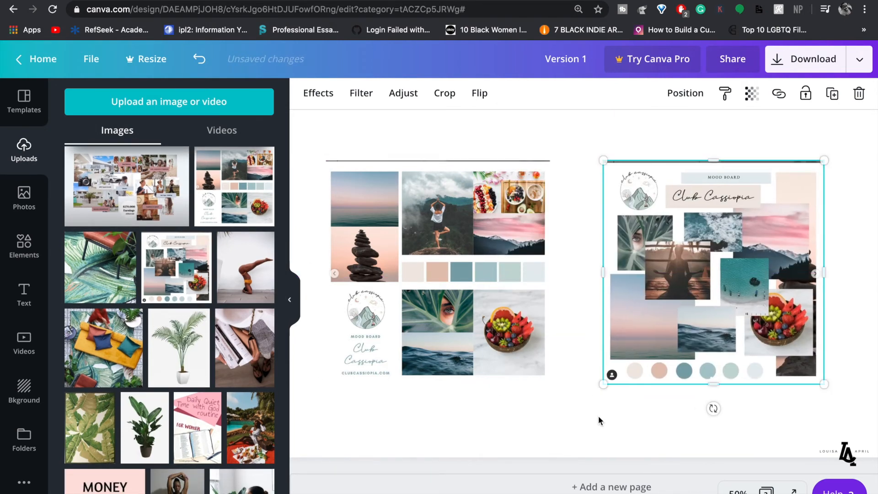
{"action": "left_click", "coordinate": [581, 430]}
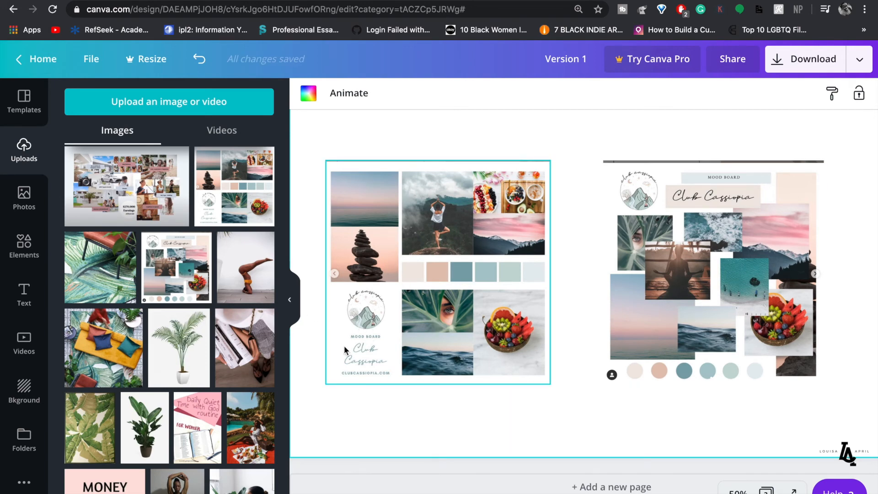
- Add Page 4 with a mood-board collage stretched to about 1,581 wide to fill the page
{"action": "scroll", "coordinate": [216, 401], "scroll_direction": "down", "scroll_amount": 2}
{"action": "scroll", "coordinate": [216, 401], "scroll_direction": "up", "scroll_amount": 3}
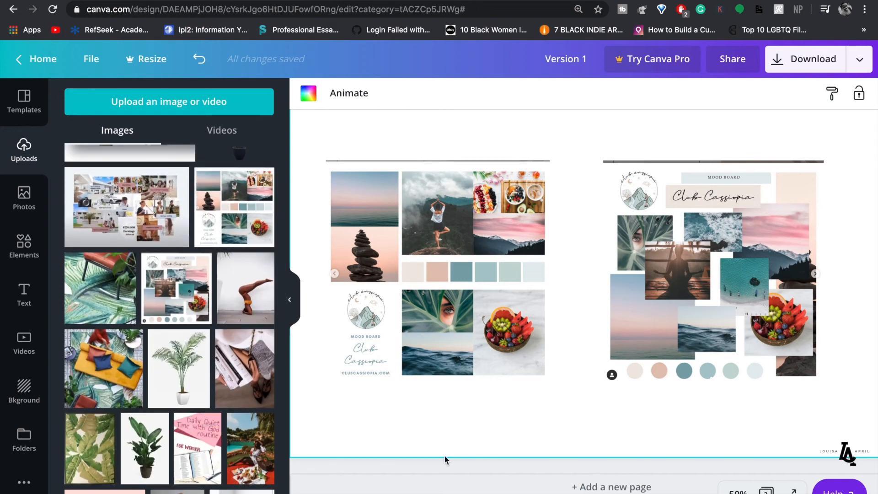
{"action": "left_click", "coordinate": [451, 487]}
{"action": "left_click", "coordinate": [177, 174]}
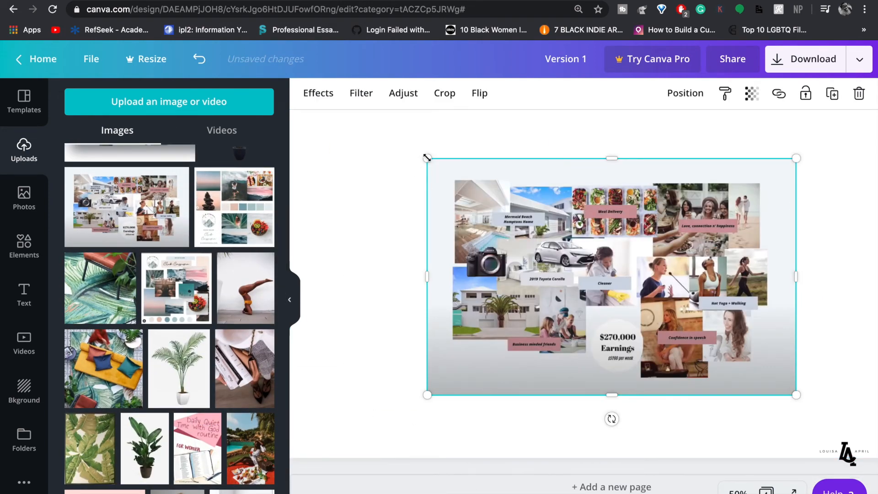
{"action": "left_click_drag", "start_coordinate": [355, 142], "coordinate": [336, 128]}
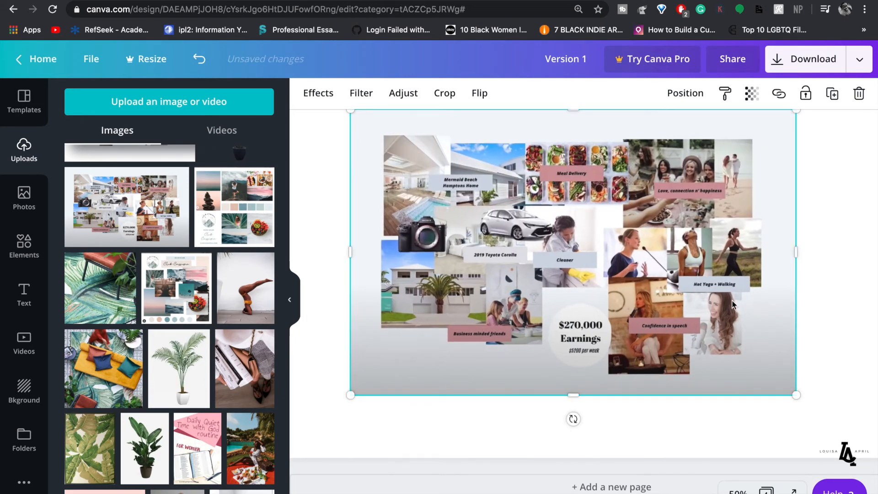
{"action": "left_click", "coordinate": [290, 301]}
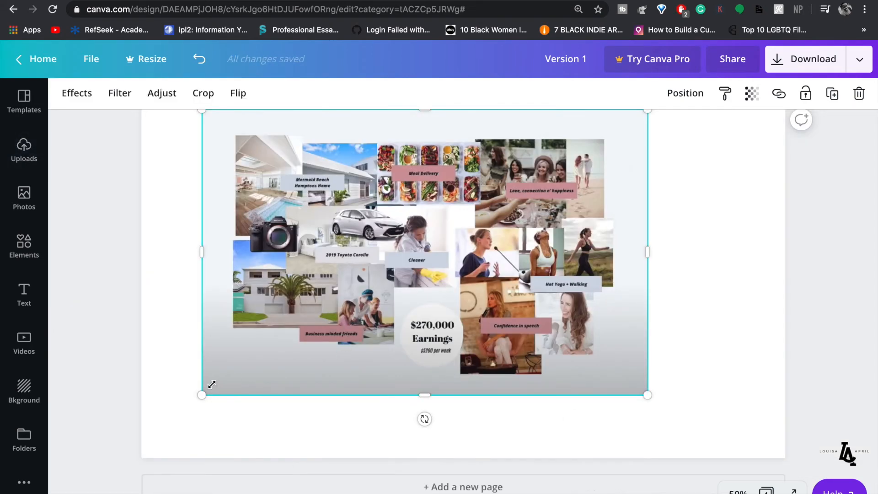
{"action": "left_click_drag", "start_coordinate": [205, 392], "coordinate": [176, 418]}
{"action": "scroll", "coordinate": [699, 166], "scroll_direction": "up", "scroll_amount": 2}
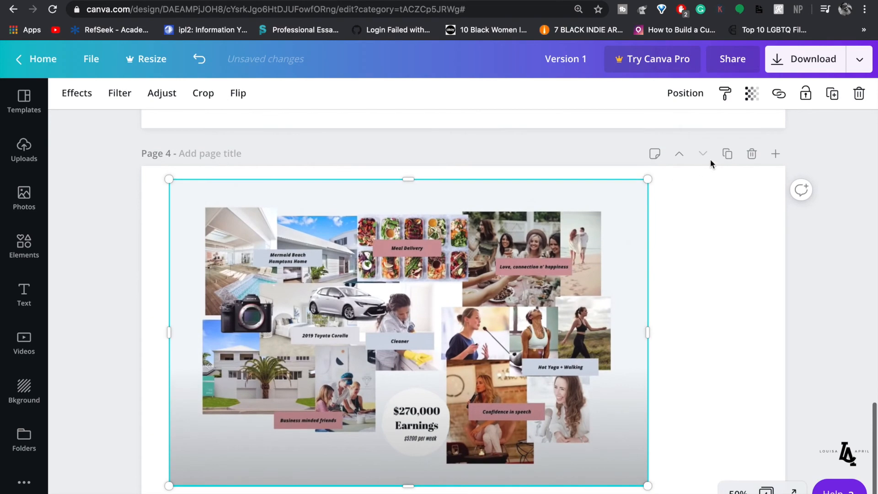
{"action": "left_click_drag", "start_coordinate": [649, 329], "coordinate": [700, 329]}
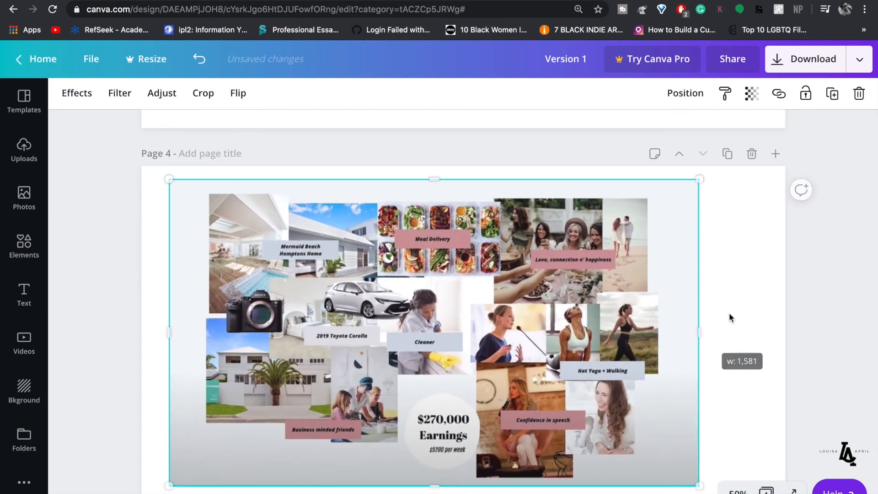
{"action": "left_click", "coordinate": [729, 311]}
- Open a new blank browser tab with Cmd+T
{"action": "scroll", "coordinate": [563, 313], "scroll_direction": "up", "scroll_amount": 2}
{"action": "scroll", "coordinate": [564, 312], "scroll_direction": "up", "scroll_amount": 5}
{"action": "scroll", "coordinate": [563, 312], "scroll_direction": "down", "scroll_amount": 6}
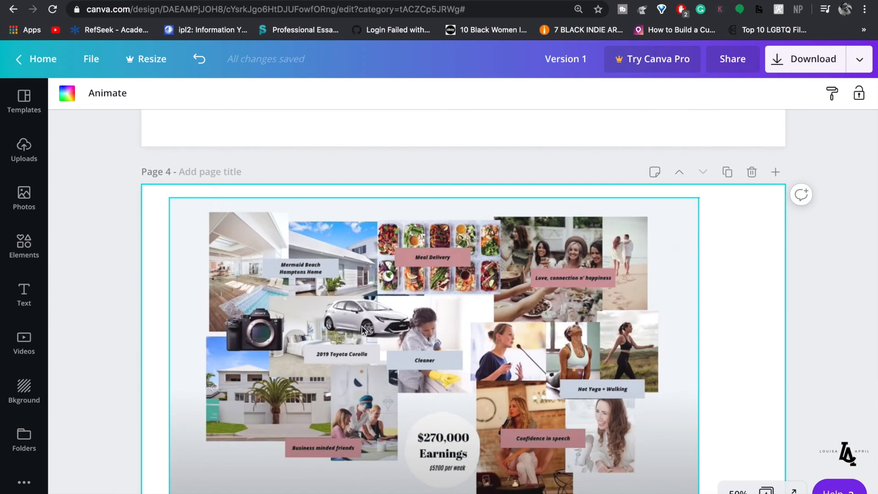
{"action": "scroll", "coordinate": [338, 298], "scroll_direction": "up", "scroll_amount": 5}
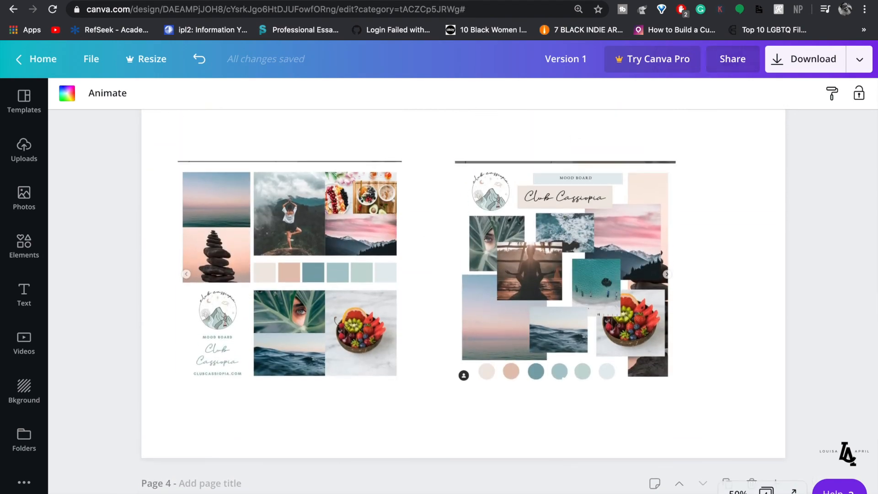
{"action": "key", "text": "super+t"}
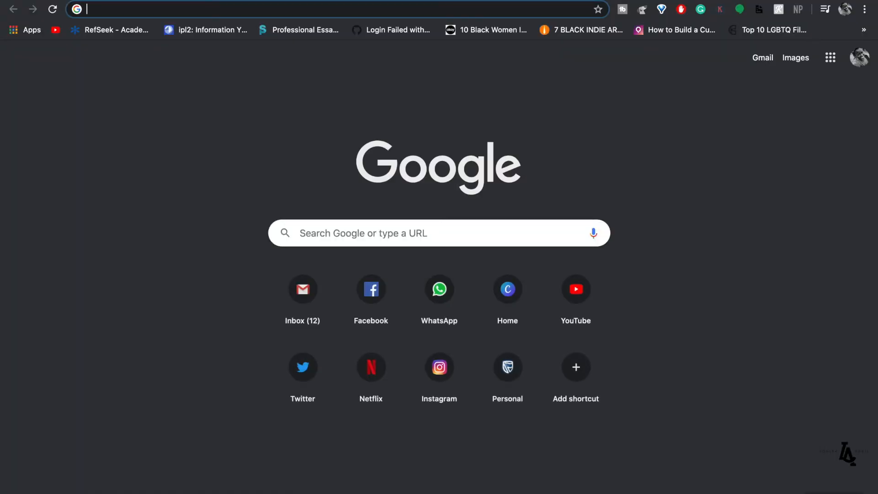
- Search Google Images for 'van life png' and browse the results
{"action": "type", "text": "van life png"}
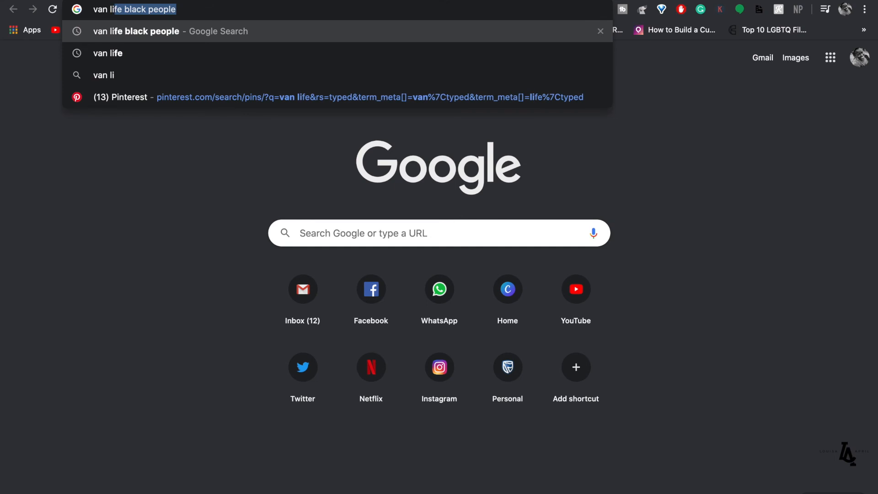
{"action": "key", "text": "Return"}
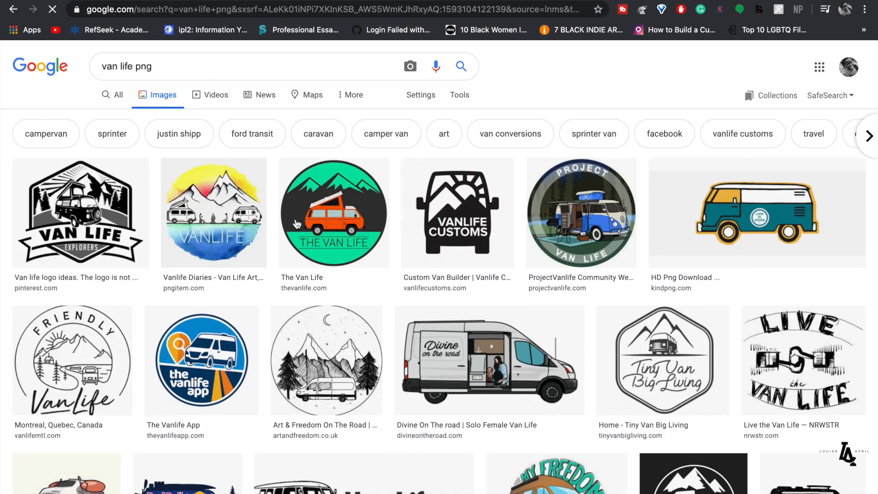
{"action": "scroll", "coordinate": [415, 274], "scroll_direction": "down", "scroll_amount": 3}
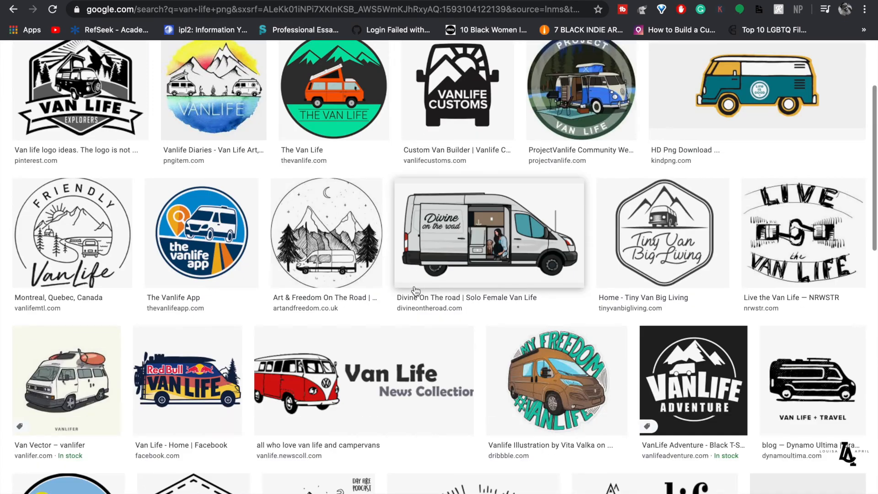
{"action": "scroll", "coordinate": [416, 291], "scroll_direction": "down", "scroll_amount": 13}
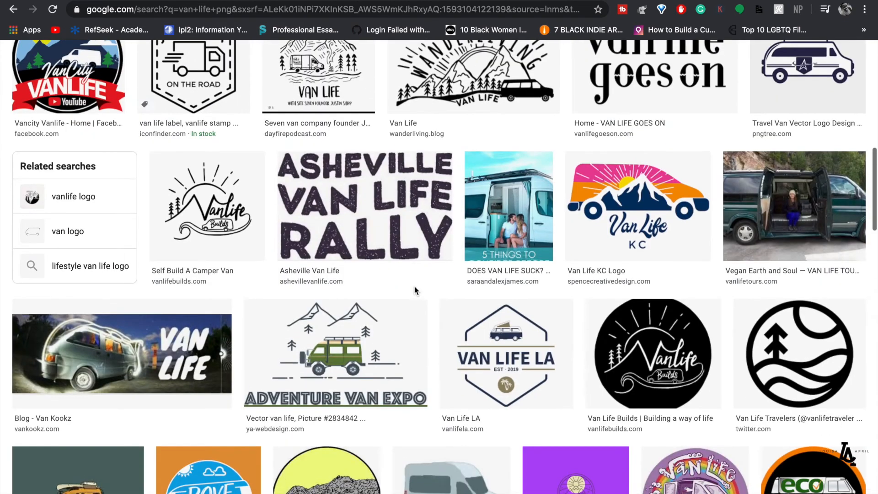
{"action": "scroll", "coordinate": [415, 291], "scroll_direction": "down", "scroll_amount": 5}
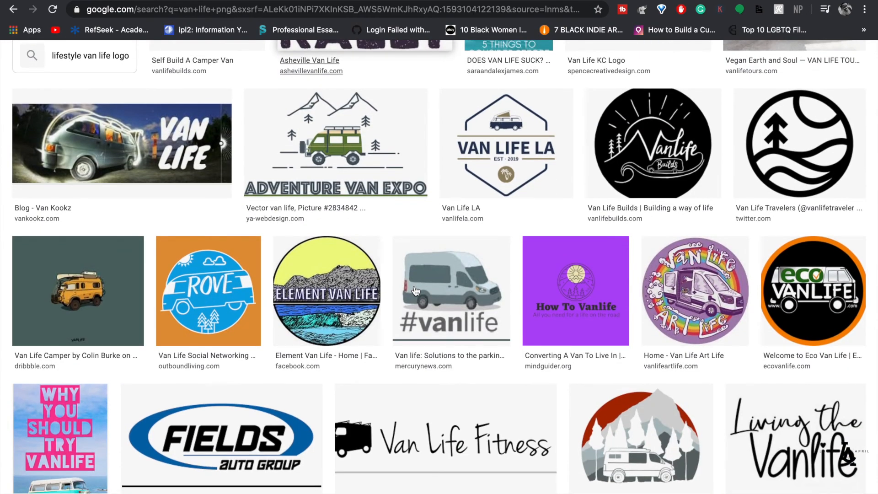
{"action": "scroll", "coordinate": [416, 291], "scroll_direction": "up", "scroll_amount": 20}
{"action": "scroll", "coordinate": [325, 344], "scroll_direction": "down", "scroll_amount": 1}
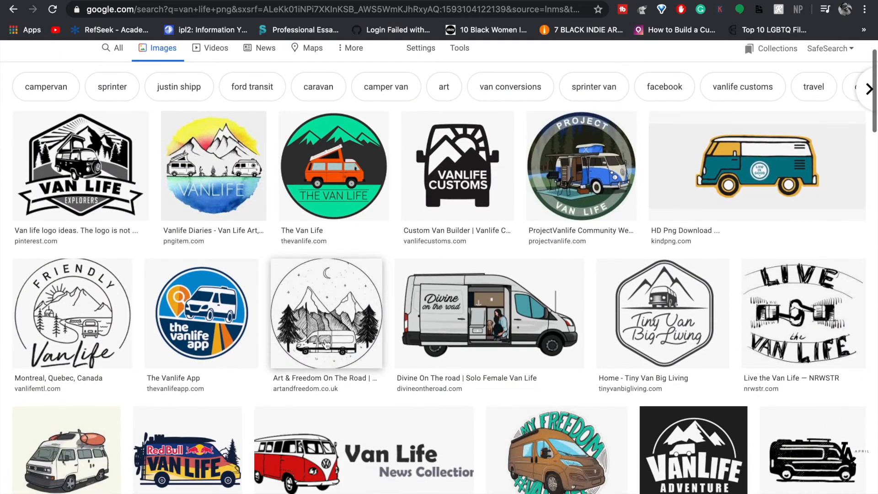
- Compare the van previews and settle on the pink VAN LIFE van illustration
{"action": "left_click", "coordinate": [491, 313]}
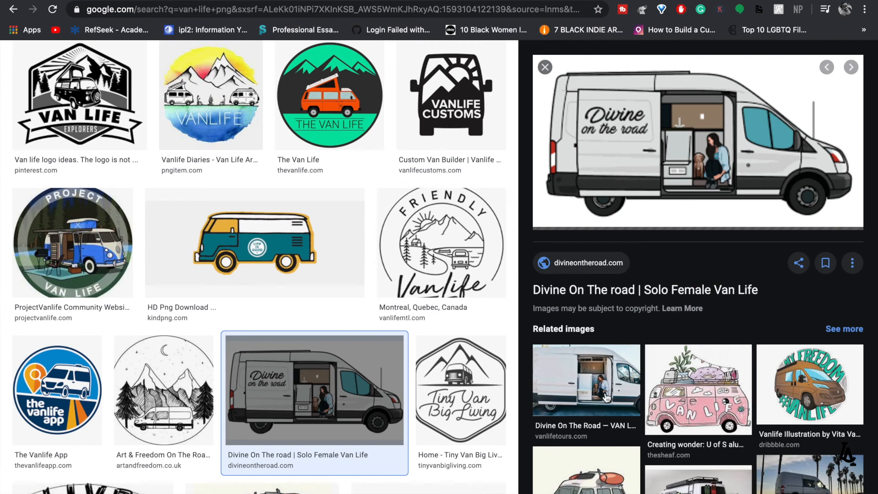
{"action": "scroll", "coordinate": [601, 387], "scroll_direction": "down", "scroll_amount": 3}
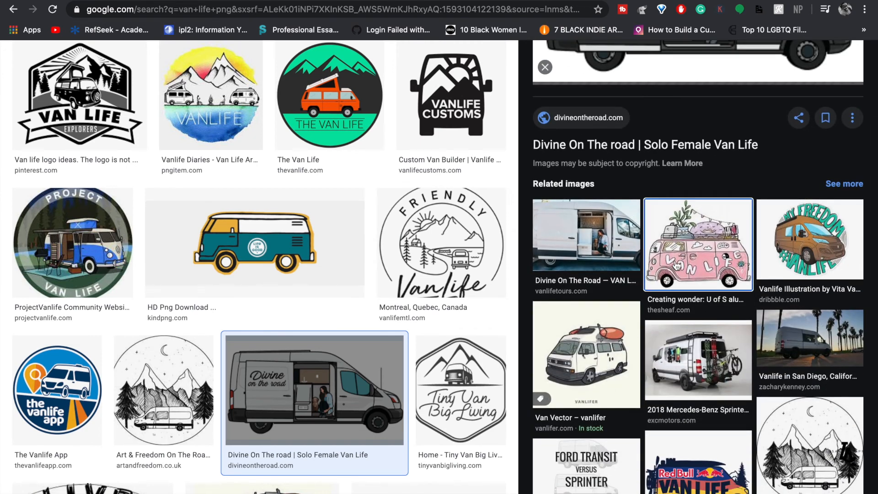
{"action": "left_click", "coordinate": [677, 265]}
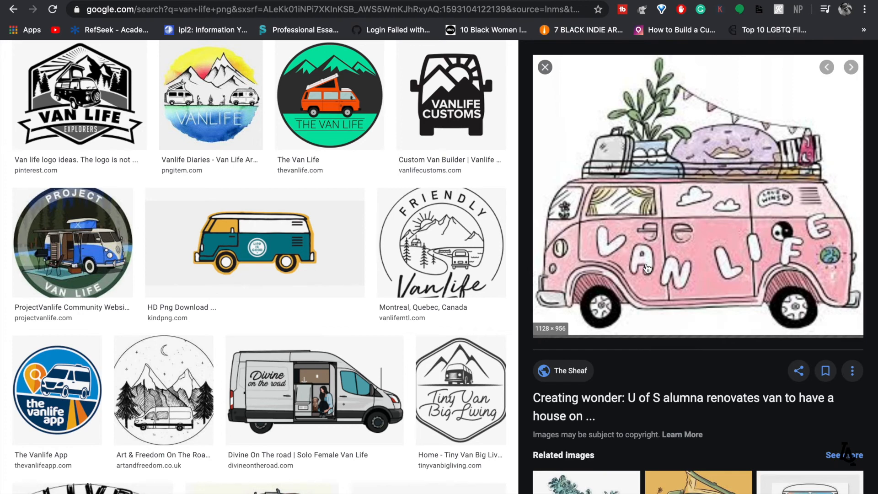
{"action": "scroll", "coordinate": [646, 269], "scroll_direction": "down", "scroll_amount": 3}
{"action": "scroll", "coordinate": [646, 268], "scroll_direction": "up", "scroll_amount": 3}
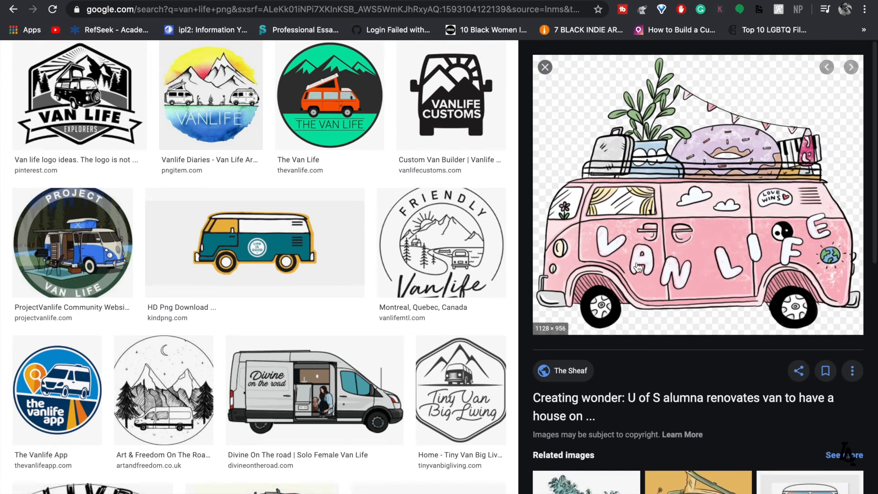
{"action": "scroll", "coordinate": [592, 139], "scroll_direction": "up", "scroll_amount": 1}
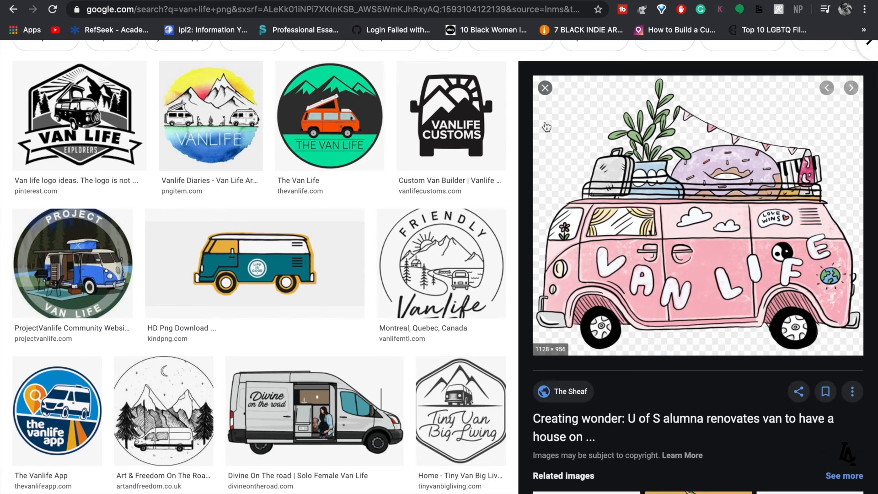
{"action": "left_click", "coordinate": [544, 88]}
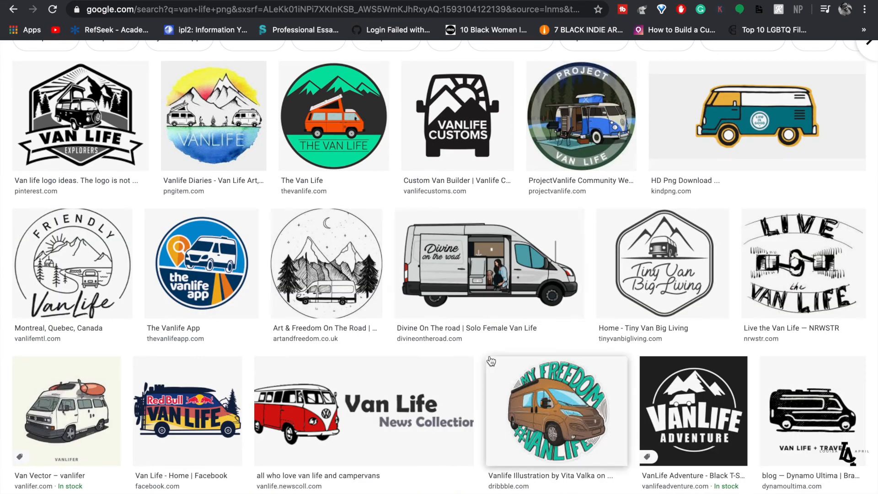
{"action": "left_click", "coordinate": [477, 283]}
{"action": "scroll", "coordinate": [594, 343], "scroll_direction": "down", "scroll_amount": 1}
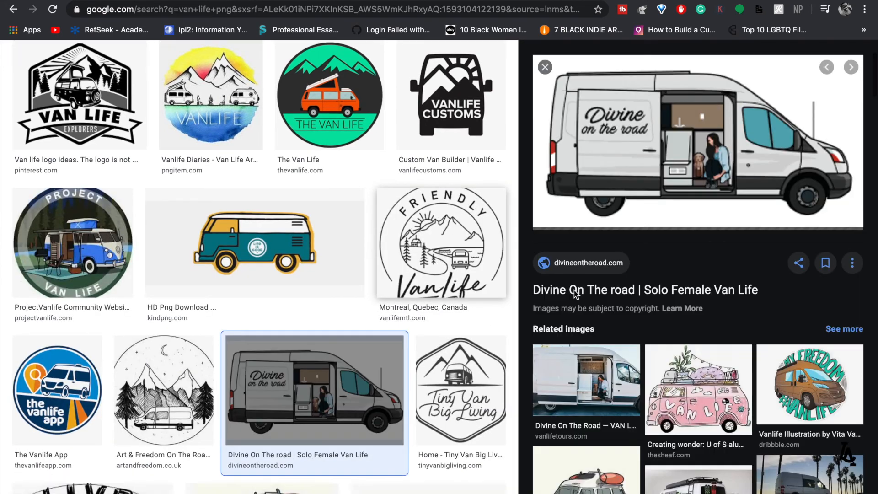
{"action": "left_click", "coordinate": [695, 390]}
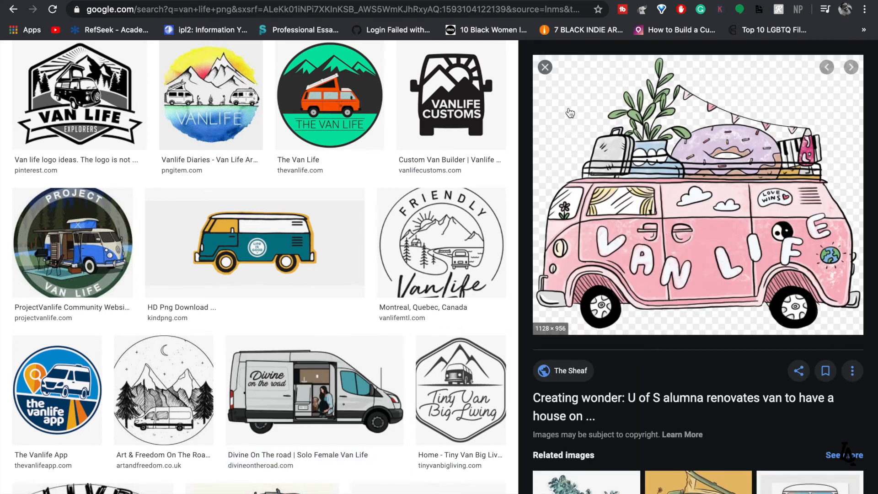
- Save the pink VAN LIFE van image as a PNG
{"action": "right_click", "coordinate": [652, 229]}
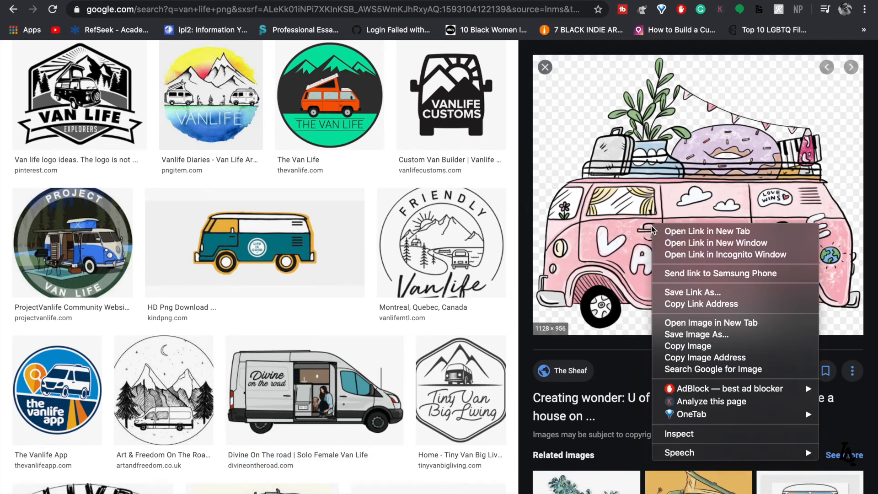
{"action": "left_click", "coordinate": [687, 335]}
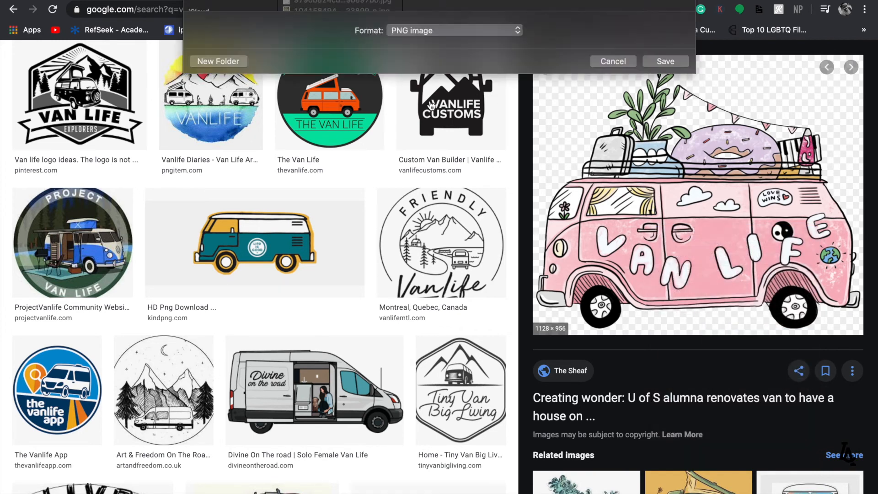
{"action": "left_click", "coordinate": [666, 233]}
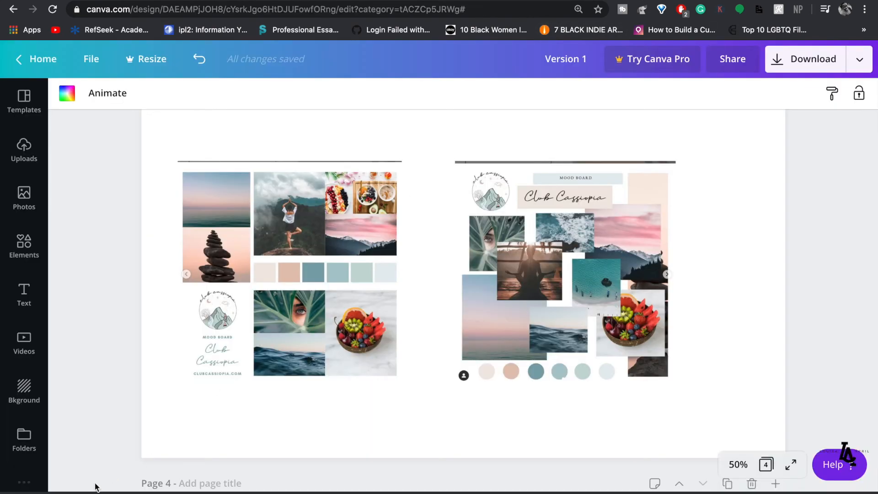
- Upload the saved pink van PNG, delete the old collage page 3, and add a blank page after page 2
{"action": "left_click_drag", "start_coordinate": [58, 364], "coordinate": [66, 356]}
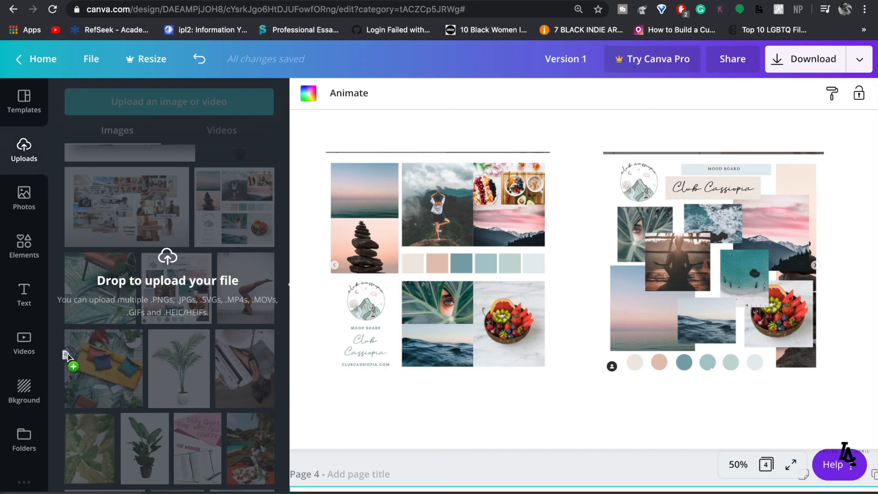
{"action": "scroll", "coordinate": [412, 254], "scroll_direction": "up", "scroll_amount": 9}
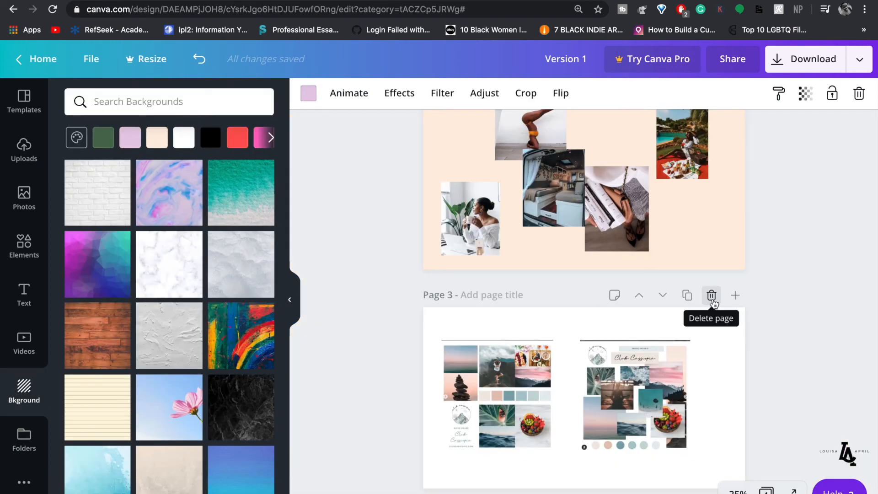
{"action": "left_click", "coordinate": [711, 295]}
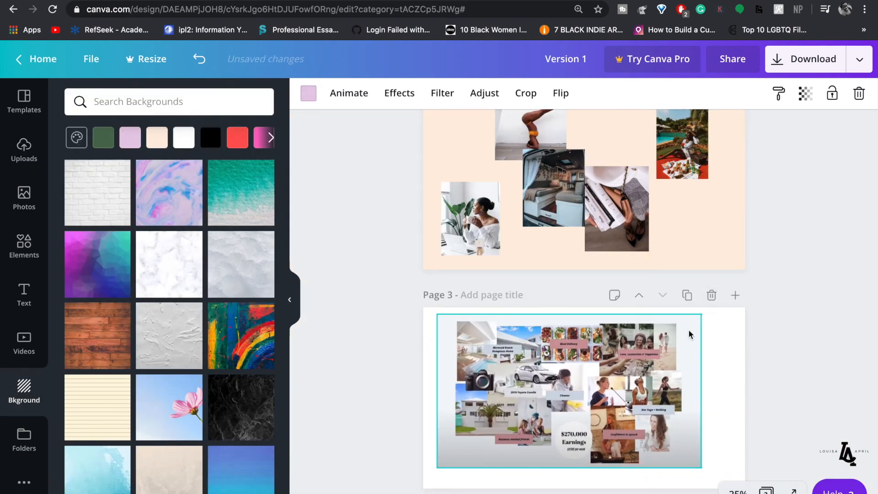
{"action": "left_click", "coordinate": [712, 295]}
{"action": "scroll", "coordinate": [597, 402], "scroll_direction": "up", "scroll_amount": 4}
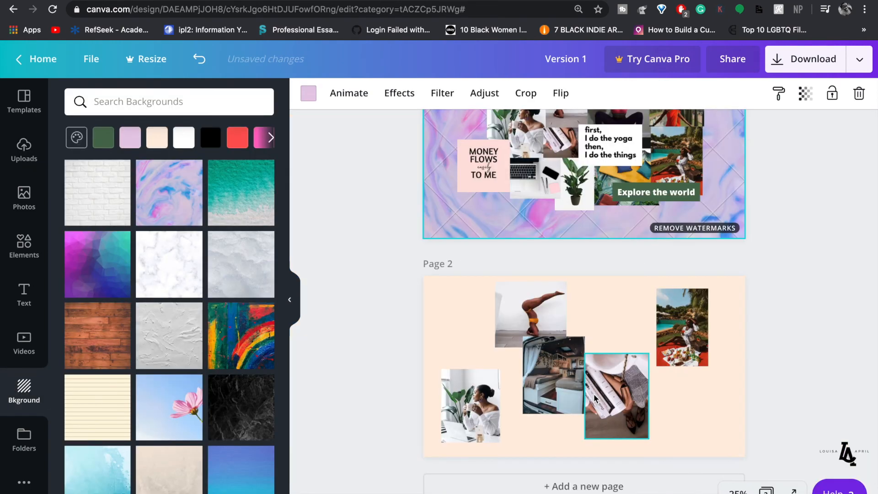
{"action": "left_click", "coordinate": [583, 486]}
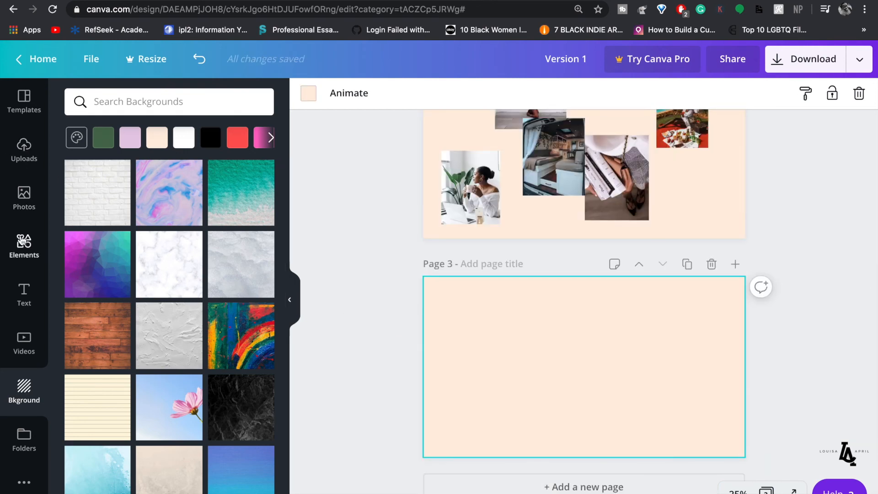
- Show all Grids layouts in Elements and scroll through them to choose a multi-cell collage grid
{"action": "left_click", "coordinate": [27, 247]}
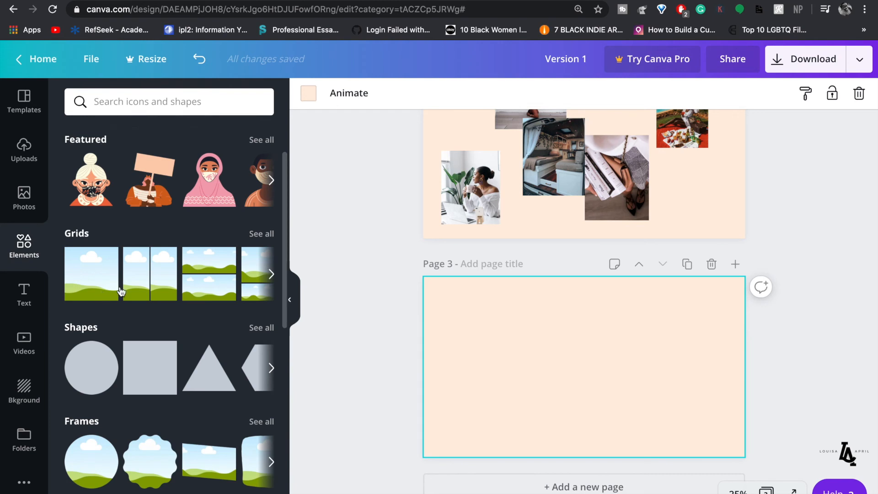
{"action": "left_click", "coordinate": [271, 235]}
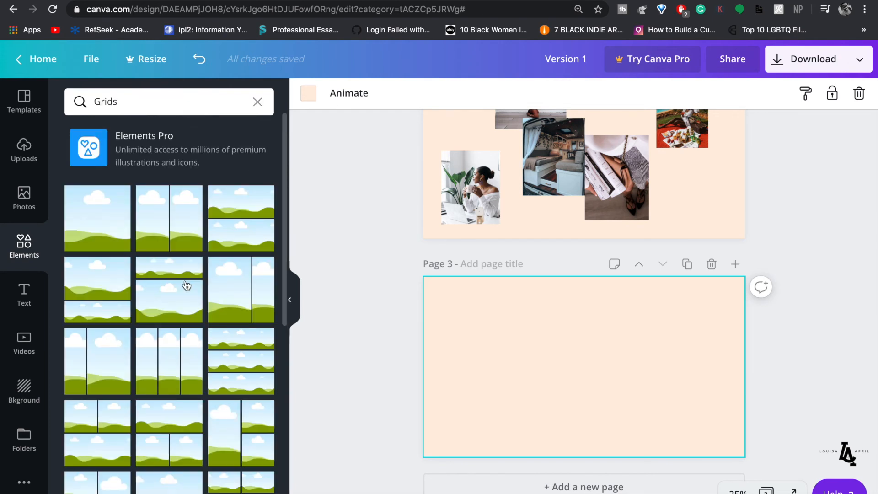
{"action": "scroll", "coordinate": [186, 285], "scroll_direction": "down", "scroll_amount": 10}
{"action": "scroll", "coordinate": [186, 286], "scroll_direction": "down", "scroll_amount": 10}
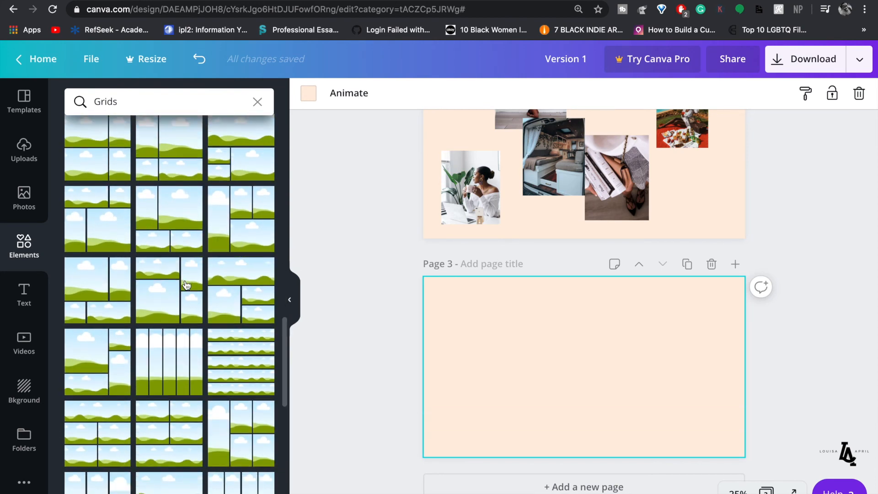
{"action": "scroll", "coordinate": [186, 286], "scroll_direction": "down", "scroll_amount": 8}
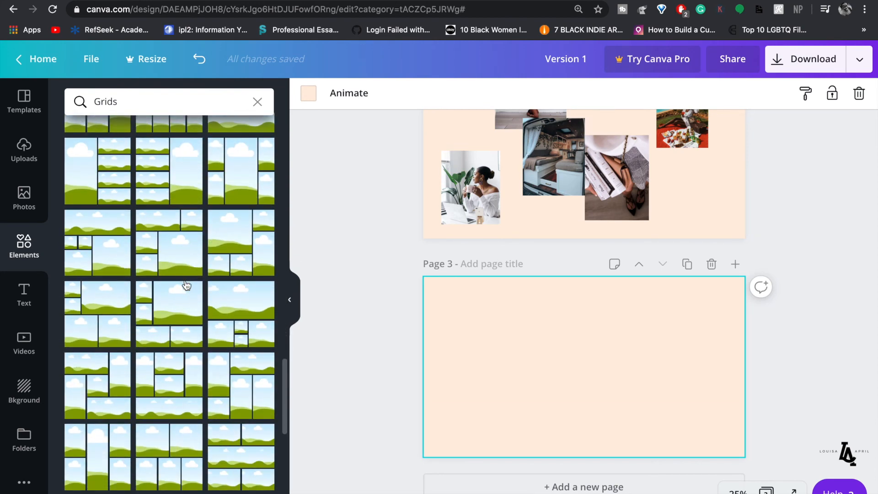
{"action": "scroll", "coordinate": [186, 285], "scroll_direction": "down", "scroll_amount": 10}
{"action": "scroll", "coordinate": [186, 285], "scroll_direction": "down", "scroll_amount": 10}
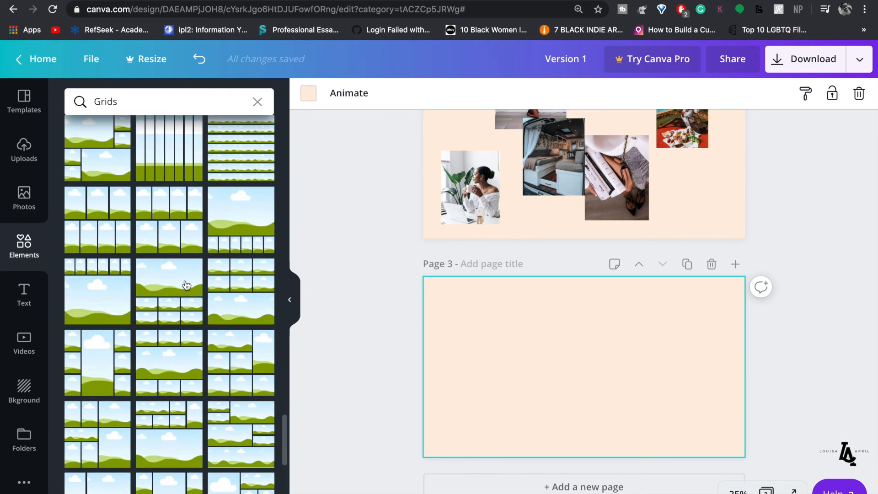
{"action": "scroll", "coordinate": [186, 285], "scroll_direction": "down", "scroll_amount": 3}
{"action": "scroll", "coordinate": [186, 285], "scroll_direction": "down", "scroll_amount": 8}
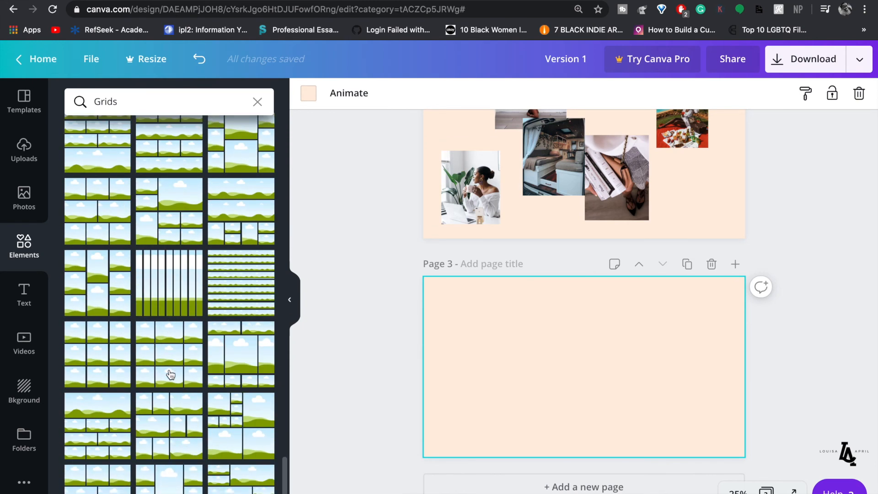
{"action": "scroll", "coordinate": [170, 375], "scroll_direction": "down", "scroll_amount": 2}
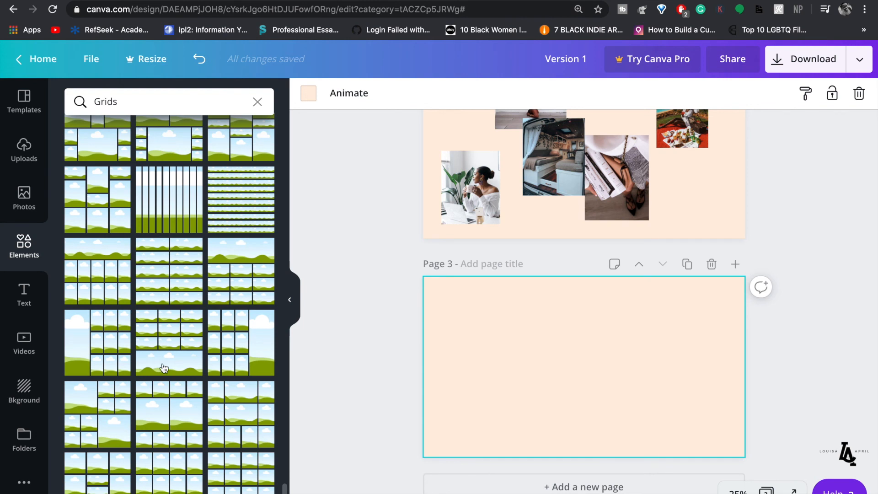
{"action": "scroll", "coordinate": [164, 369], "scroll_direction": "up", "scroll_amount": 4}
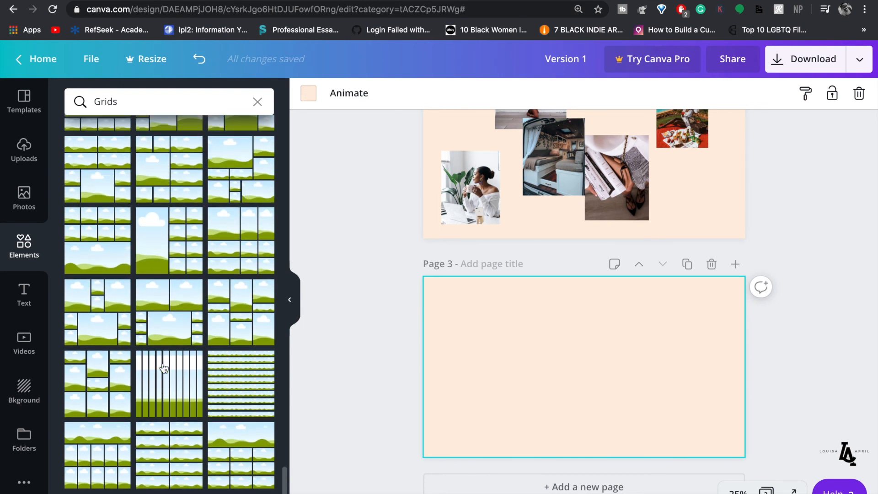
{"action": "scroll", "coordinate": [163, 369], "scroll_direction": "up", "scroll_amount": 4}
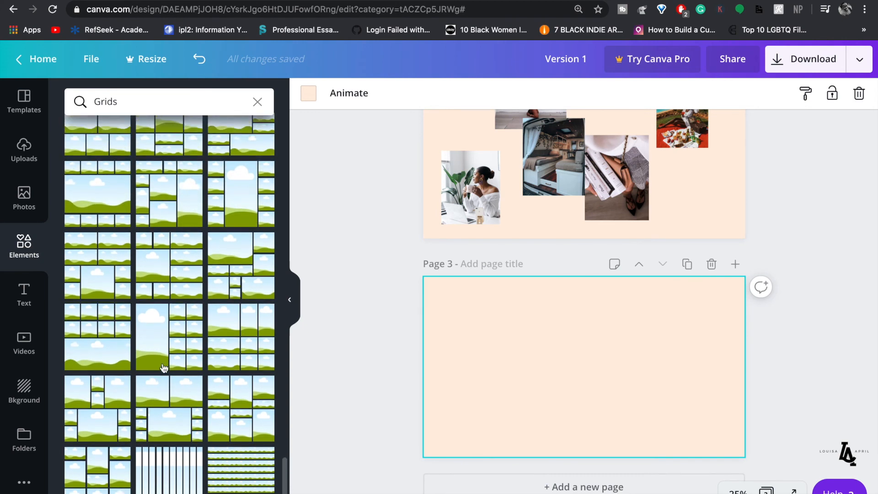
{"action": "scroll", "coordinate": [164, 368], "scroll_direction": "up", "scroll_amount": 1}
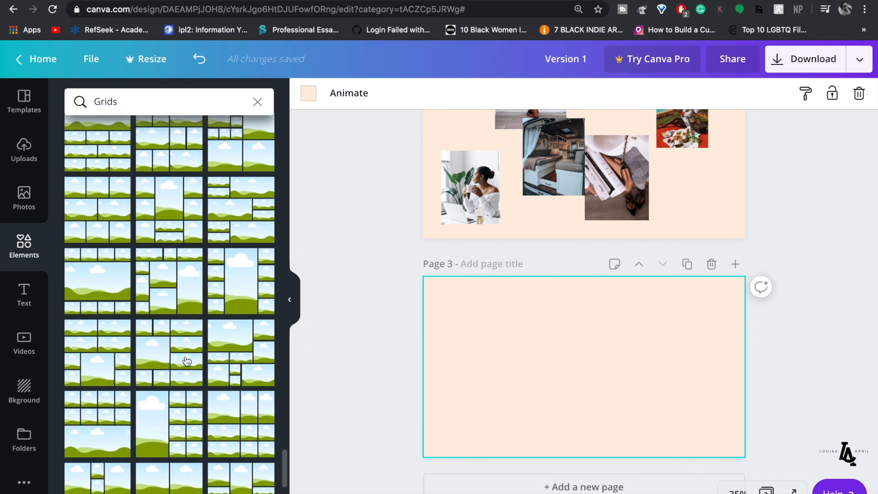
{"action": "scroll", "coordinate": [176, 298], "scroll_direction": "up", "scroll_amount": 7}
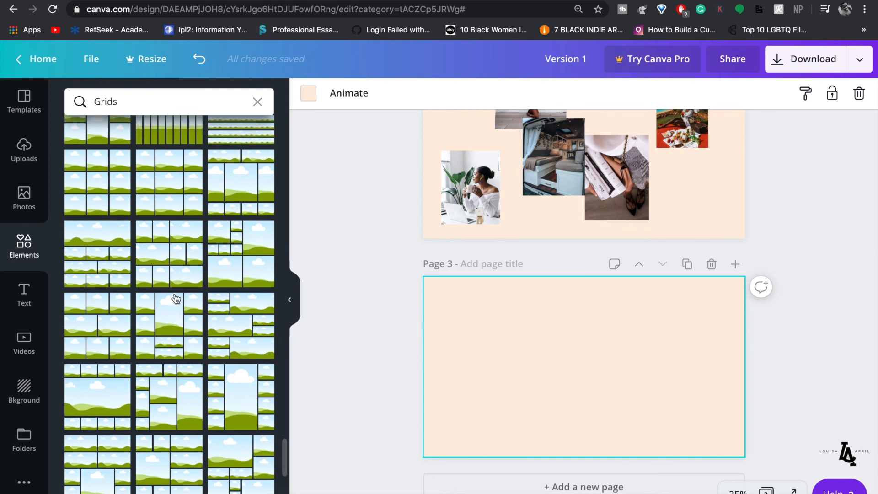
{"action": "scroll", "coordinate": [176, 298], "scroll_direction": "up", "scroll_amount": 2}
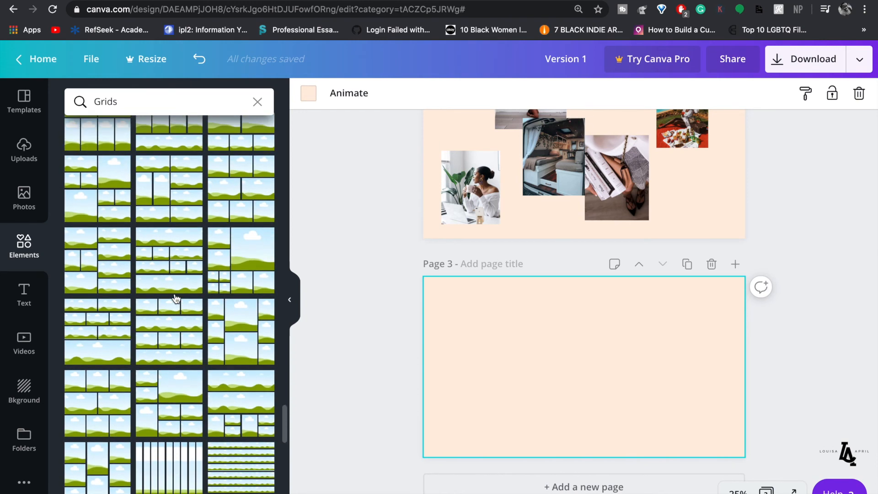
{"action": "scroll", "coordinate": [181, 295], "scroll_direction": "up", "scroll_amount": 1}
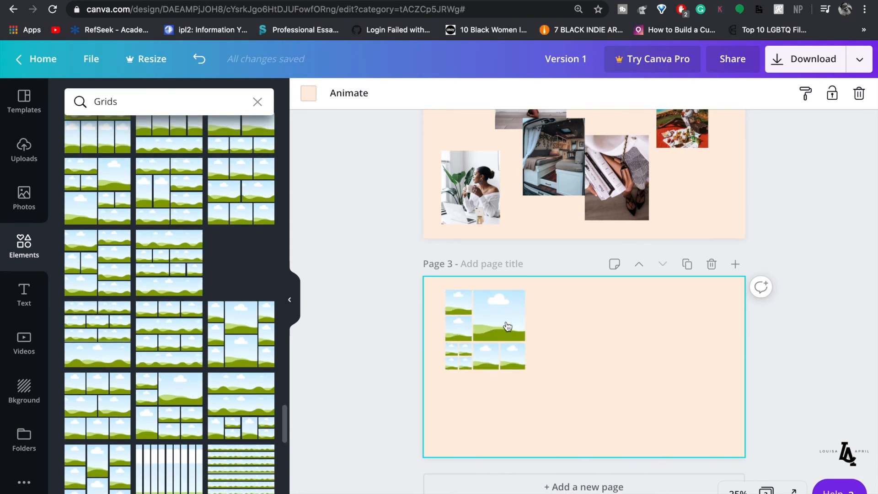
- Place the grid on Page 3 and fill its cells with the sofa, yoga and workout uploads
{"action": "left_click_drag", "start_coordinate": [508, 326], "coordinate": [527, 342]}
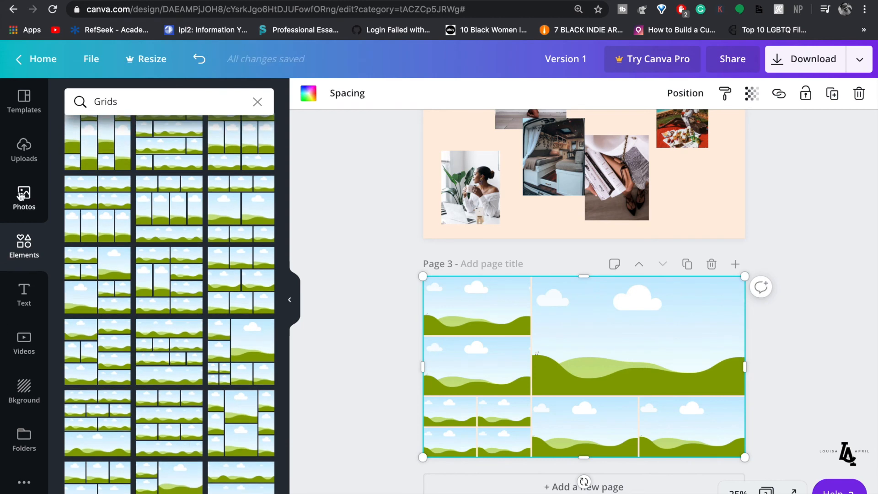
{"action": "left_click", "coordinate": [23, 149]}
{"action": "scroll", "coordinate": [200, 266], "scroll_direction": "up", "scroll_amount": 6}
{"action": "scroll", "coordinate": [183, 382], "scroll_direction": "down", "scroll_amount": 3}
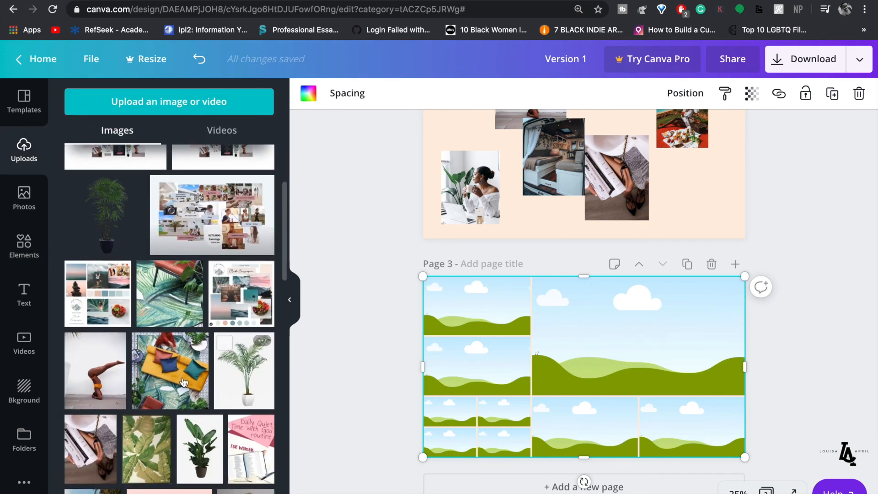
{"action": "left_click_drag", "start_coordinate": [476, 319], "coordinate": [476, 319]}
{"action": "scroll", "coordinate": [201, 342], "scroll_direction": "down", "scroll_amount": 2}
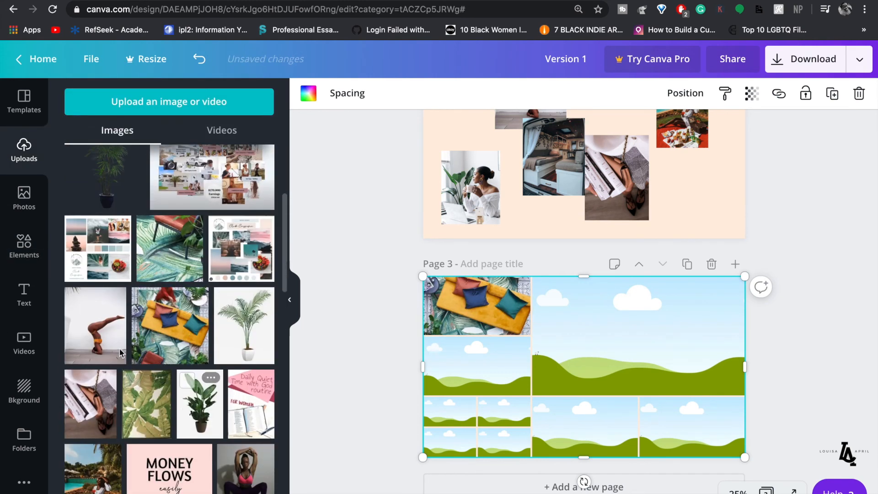
{"action": "left_click_drag", "start_coordinate": [437, 370], "coordinate": [449, 367]}
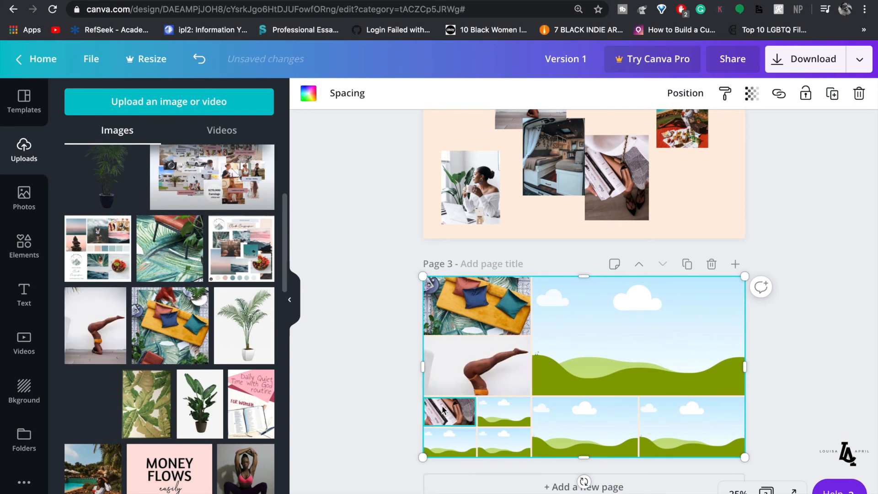
{"action": "scroll", "coordinate": [238, 400], "scroll_direction": "down", "scroll_amount": 4}
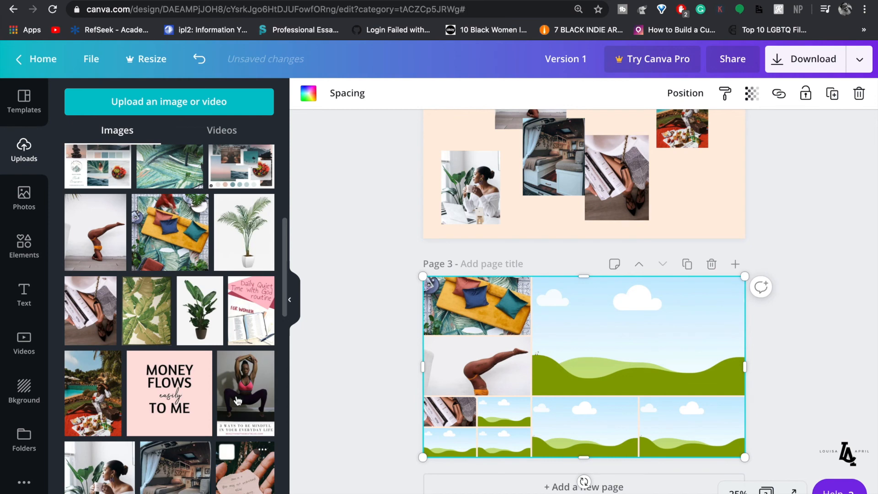
{"action": "left_click_drag", "start_coordinate": [489, 430], "coordinate": [591, 424]}
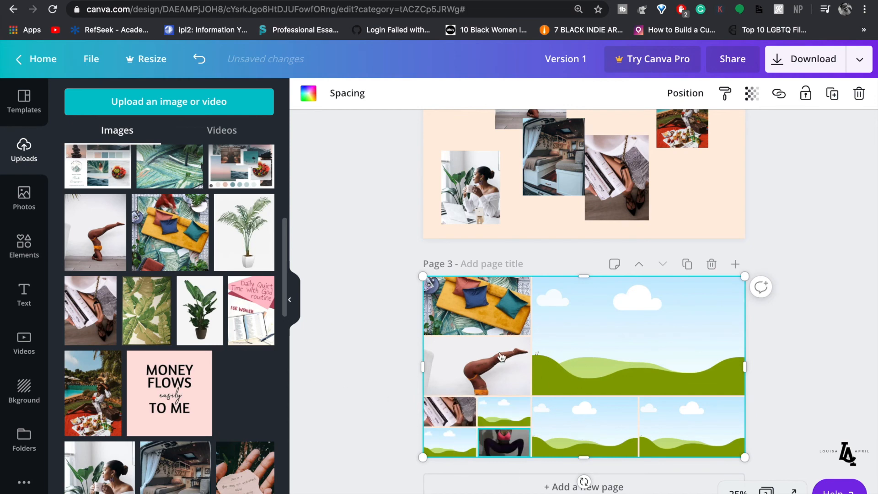
{"action": "left_click_drag", "start_coordinate": [246, 483], "coordinate": [543, 376]}
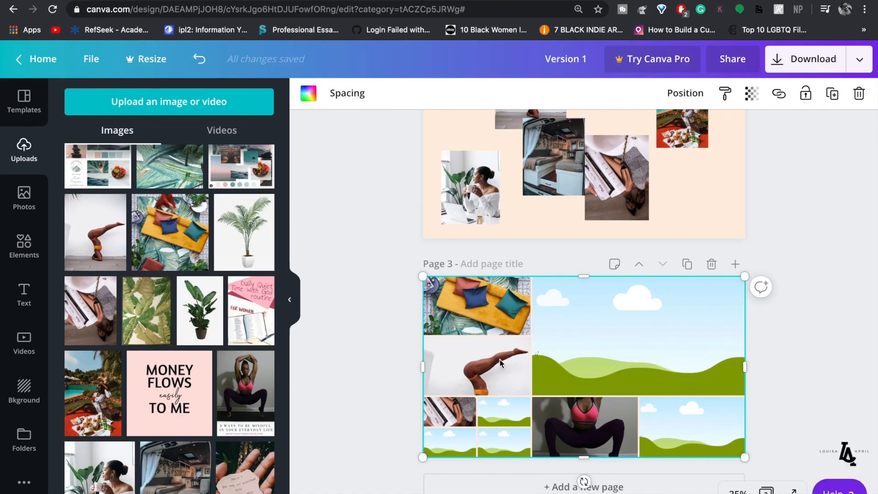
{"action": "scroll", "coordinate": [500, 361], "scroll_direction": "up", "scroll_amount": 3}
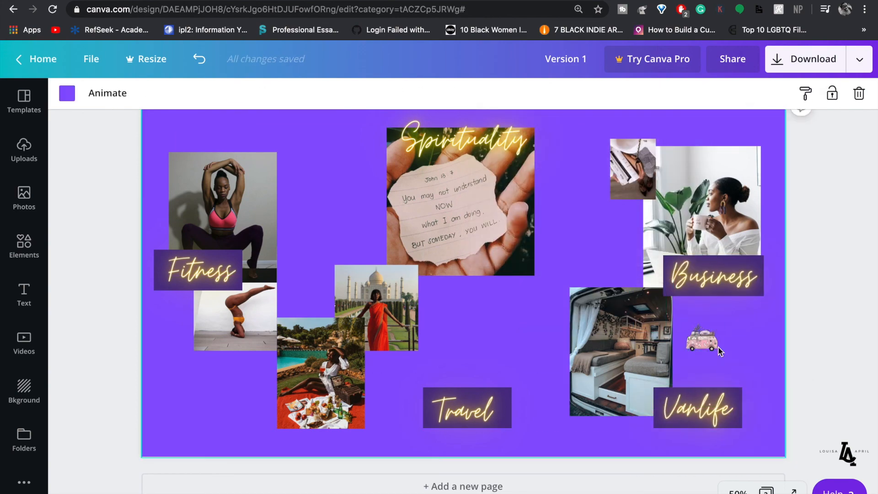
- Reposition the pink van sticker on the purple collage
{"action": "left_click_drag", "start_coordinate": [704, 341], "coordinate": [646, 401]}
{"action": "left_click", "coordinate": [684, 93]}
{"action": "left_click_drag", "start_coordinate": [398, 377], "coordinate": [526, 439]}
{"action": "left_click", "coordinate": [665, 94]}
{"action": "left_click_drag", "start_coordinate": [467, 408], "coordinate": [396, 418]}
{"action": "left_click", "coordinate": [24, 150]}
{"action": "scroll", "coordinate": [272, 295], "scroll_direction": "down", "scroll_amount": 6}
{"action": "scroll", "coordinate": [271, 295], "scroll_direction": "up", "scroll_amount": 6}
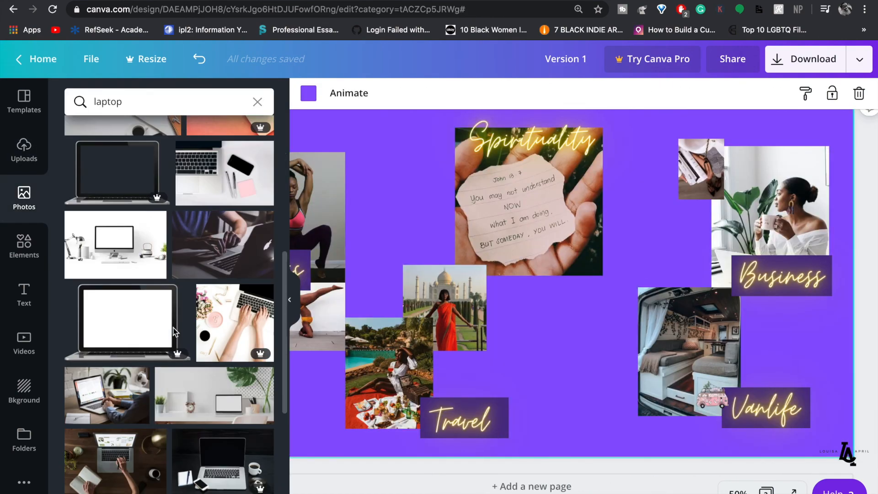
- Add laptop, bible, passport-bag and microphone photos, sized beside Business, Travel and the top-left area
{"action": "left_click", "coordinate": [214, 313]}
{"action": "left_click_drag", "start_coordinate": [292, 294], "coordinate": [574, 275]}
{"action": "left_click_drag", "start_coordinate": [655, 274], "coordinate": [685, 290]}
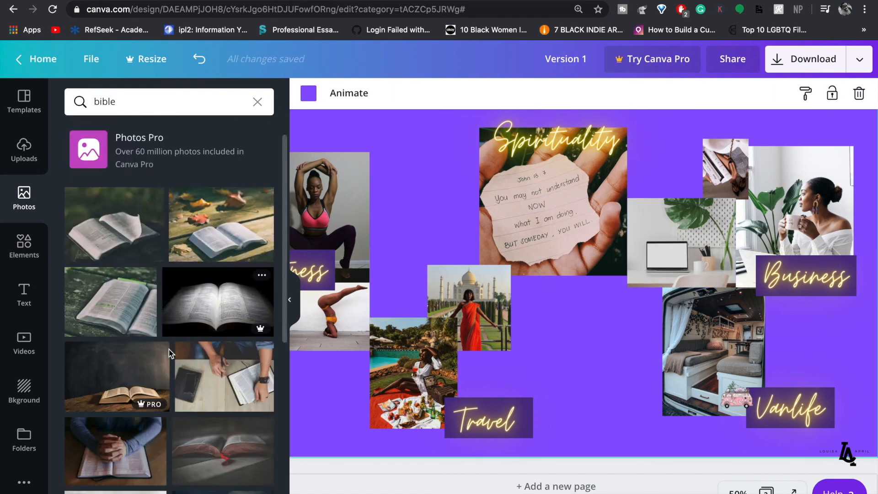
{"action": "left_click", "coordinate": [223, 469]}
{"action": "left_click_drag", "start_coordinate": [369, 155], "coordinate": [565, 393]}
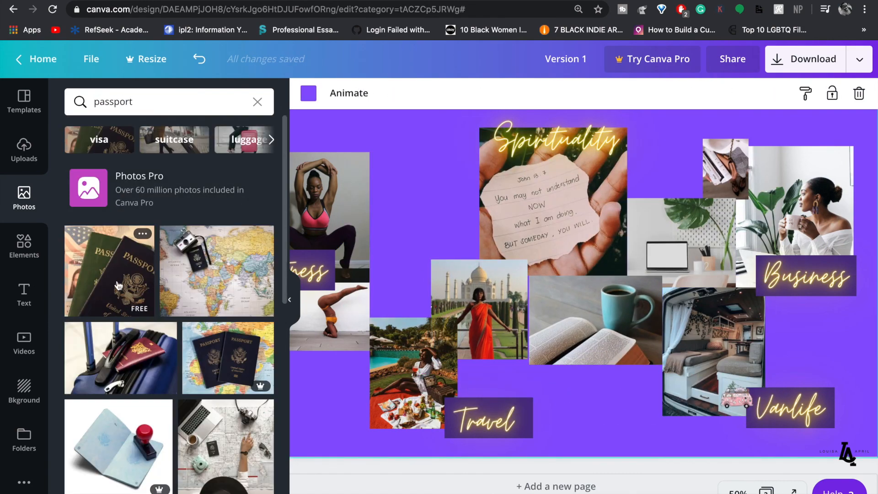
{"action": "left_click", "coordinate": [684, 93]}
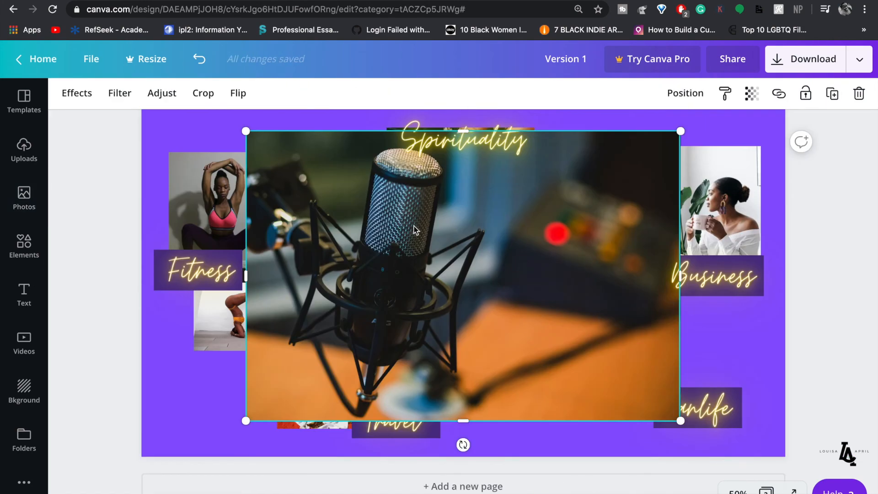
{"action": "left_click_drag", "start_coordinate": [680, 418], "coordinate": [402, 250]}
- Copy the Business label into a Music label, size the guitar and cross photos, and recolour the background
{"action": "left_click", "coordinate": [713, 276]}
{"action": "left_click", "coordinate": [699, 99]}
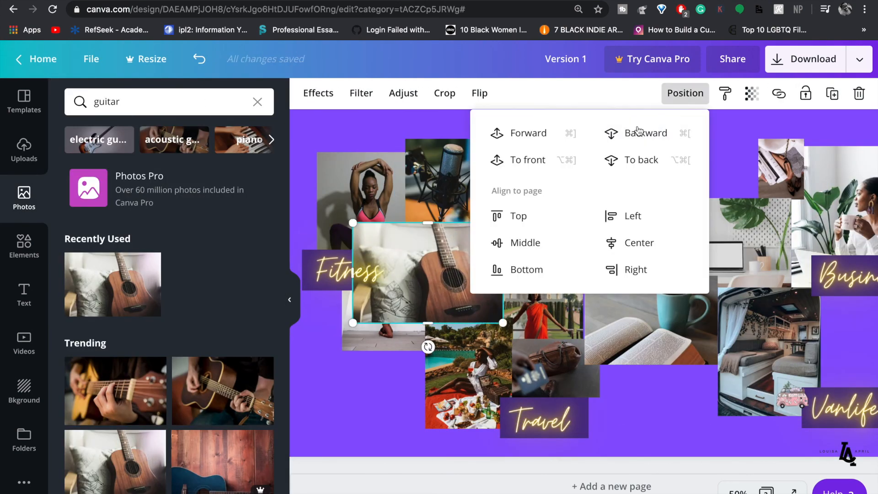
{"action": "left_click_drag", "start_coordinate": [426, 242], "coordinate": [391, 241]}
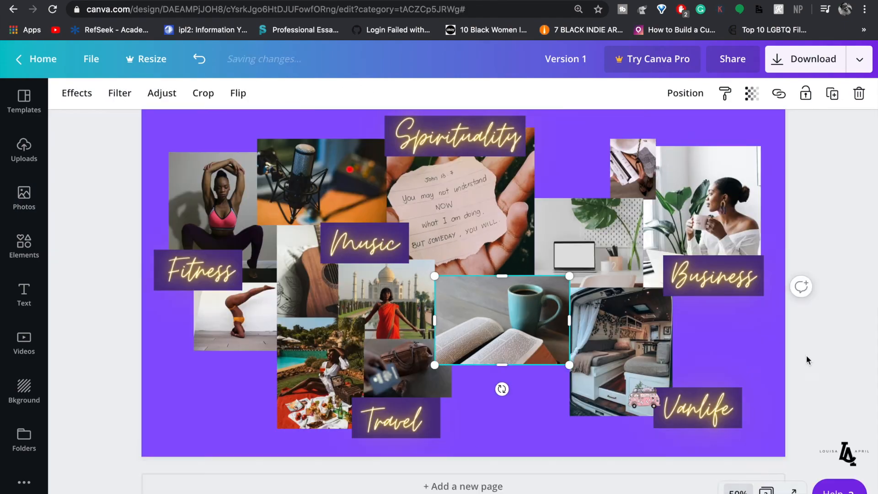
{"action": "left_click", "coordinate": [573, 200]}
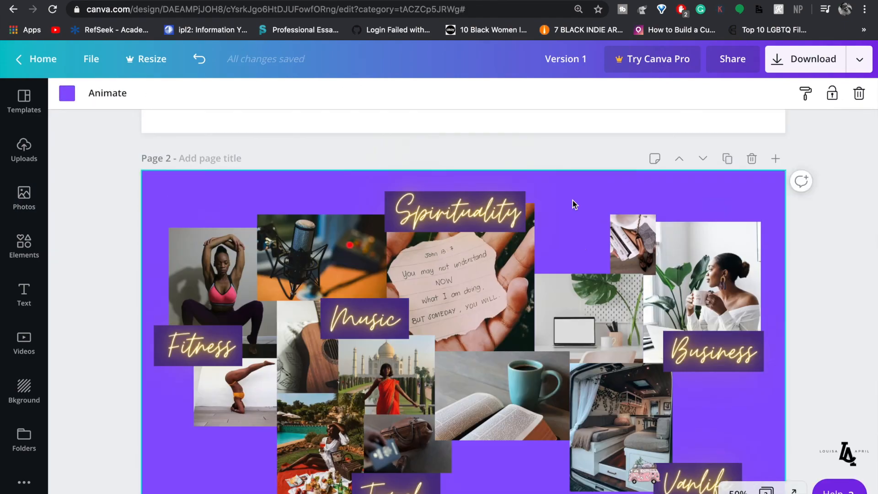
{"action": "left_click_drag", "start_coordinate": [594, 321], "coordinate": [590, 320]}
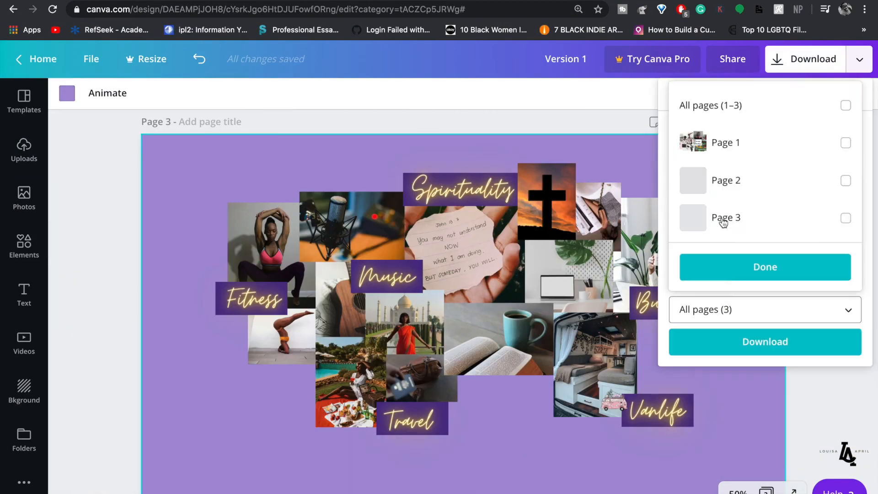
- Download the collage and move 'Version 1 (1).png' onto the desktop, replacing the existing file
{"action": "left_click", "coordinate": [741, 351]}
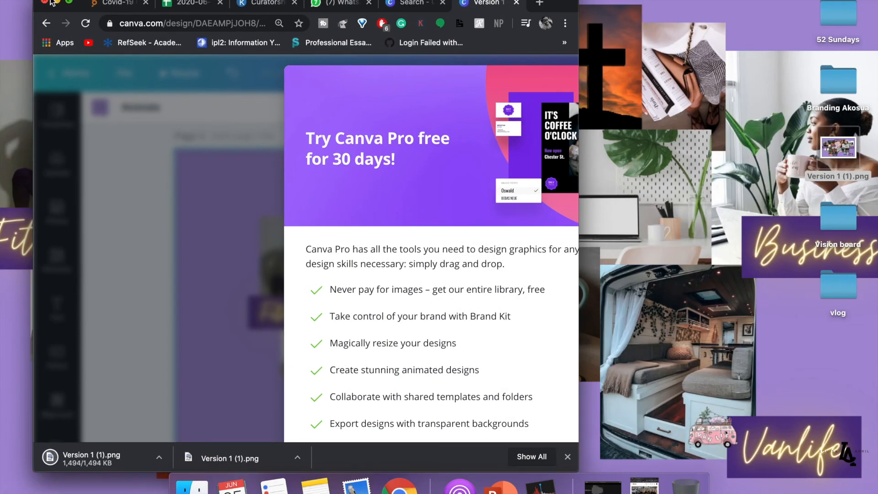
{"action": "left_click", "coordinate": [159, 458]}
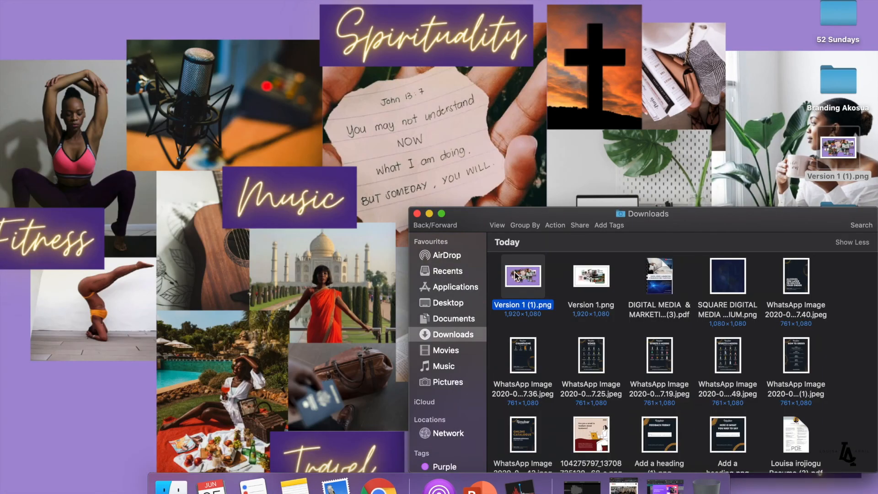
{"action": "left_click_drag", "start_coordinate": [520, 275], "coordinate": [839, 147]}
{"action": "left_click", "coordinate": [232, 114]}
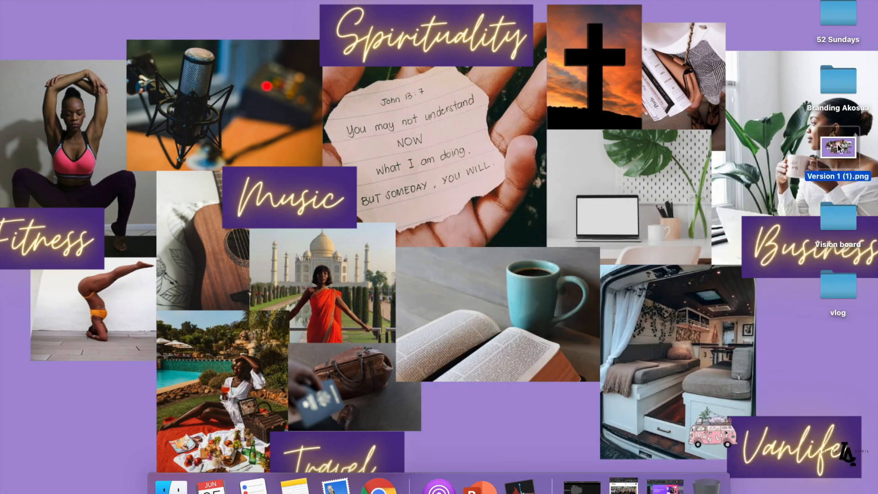
- Set 'Version 1 (1).png' as the desktop picture
{"action": "right_click", "coordinate": [839, 147]}
{"action": "left_click", "coordinate": [755, 407]}
{"action": "right_click", "coordinate": [838, 147]}
{"action": "left_click", "coordinate": [715, 411]}
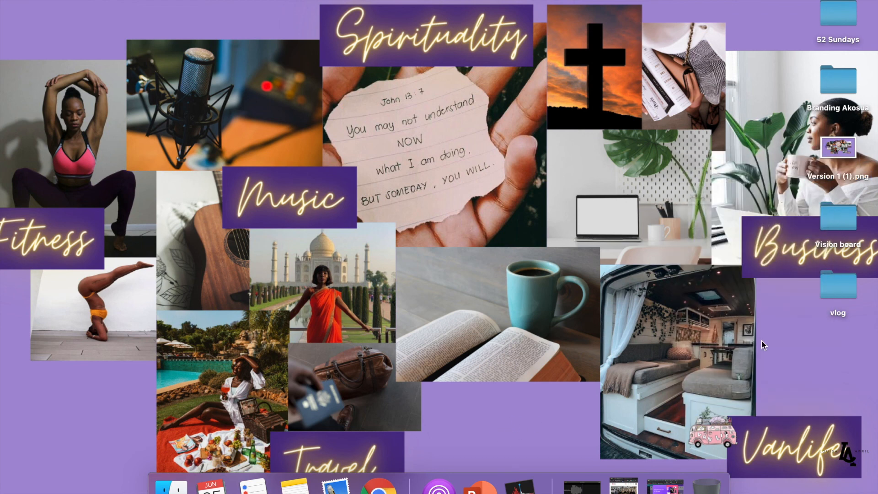
{"action": "right_click", "coordinate": [825, 176]}
{"action": "left_click", "coordinate": [746, 439]}
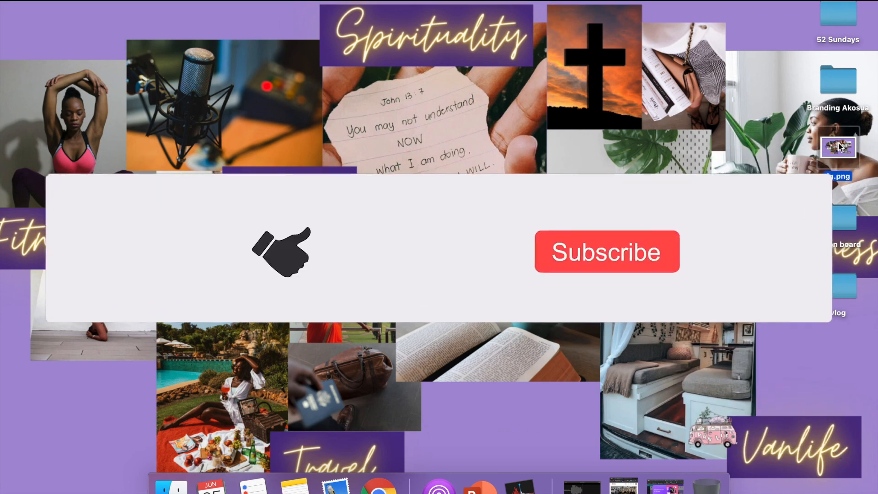
{"action": "right_click", "coordinate": [839, 143]}
{"action": "left_click", "coordinate": [745, 405]}
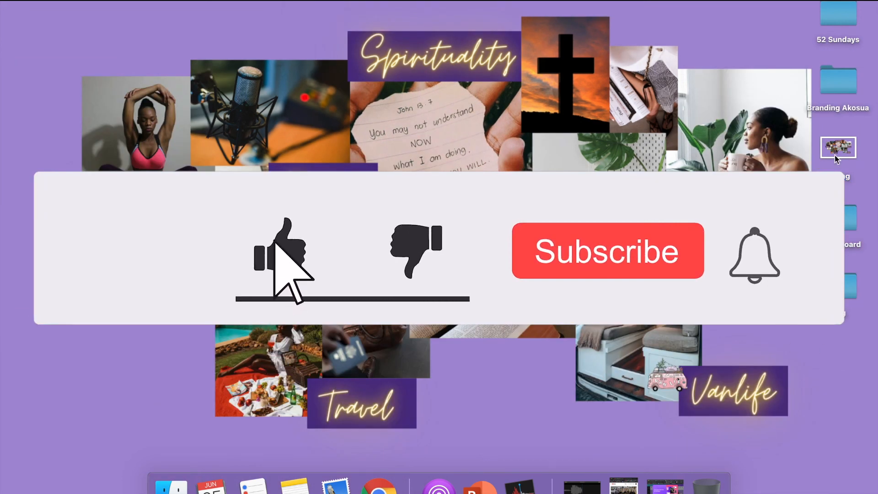